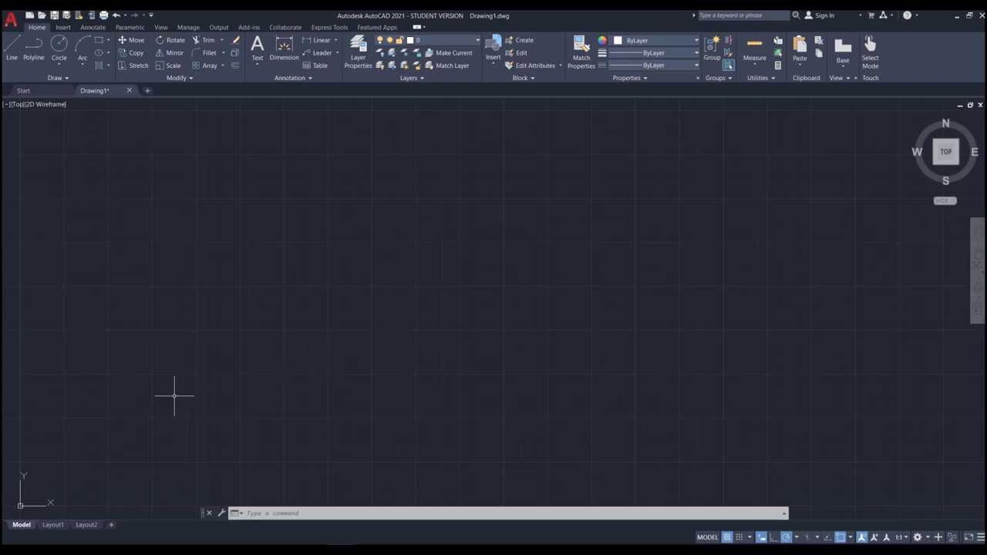
# - View the empty viewport on the Layout1 sheet and return to the Model drawing
pyautogui.click(53, 525)
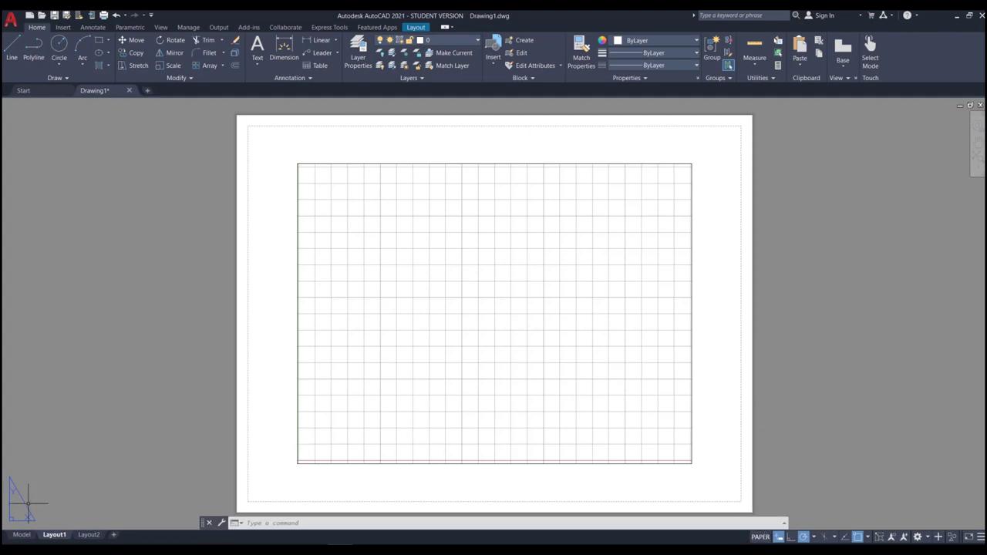
pyautogui.click(22, 534)
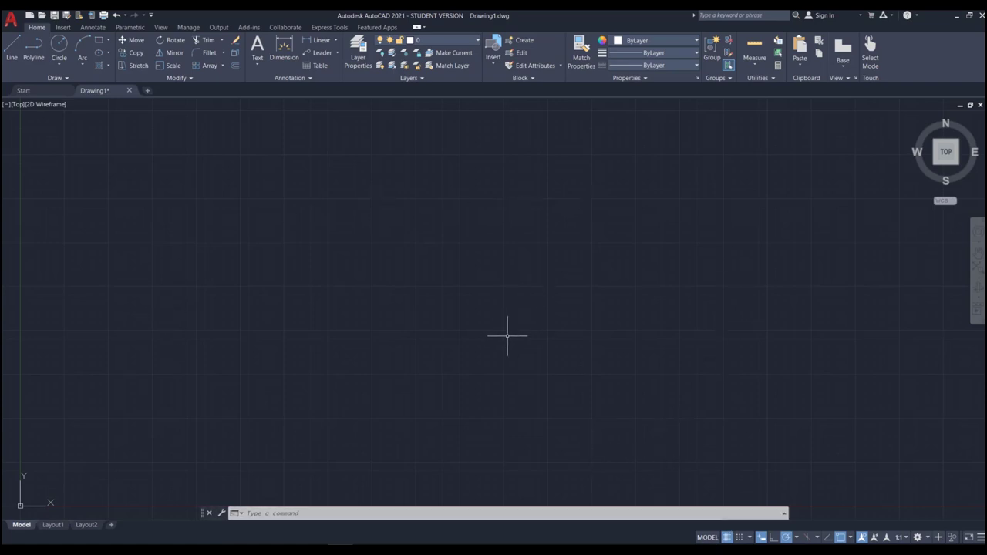
# - Draw a tall rectangle near the middle of model space and a wide rectangle to its upper right
pyautogui.write('rec')
pyautogui.press('Return')
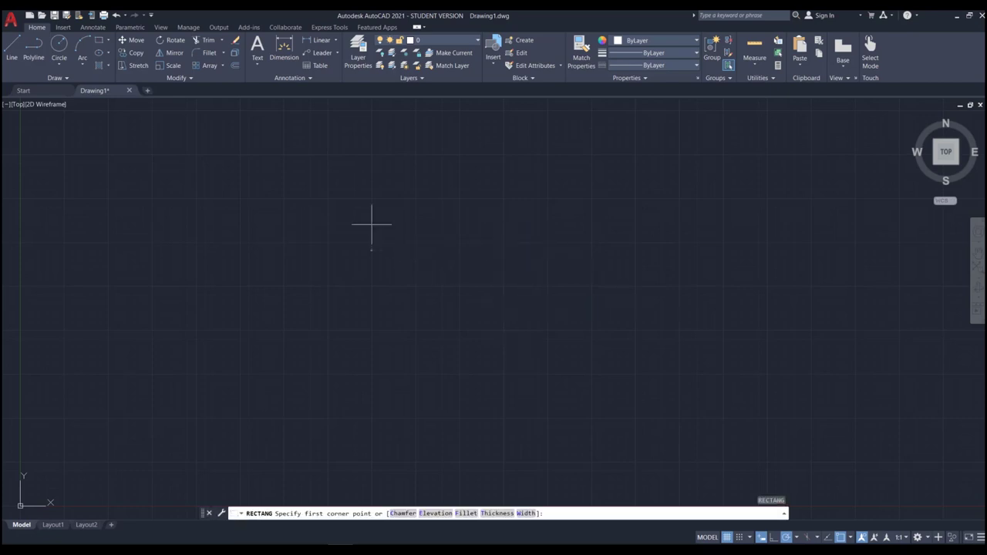
pyautogui.click(372, 225)
pyautogui.click(441, 351)
pyautogui.press('Return')
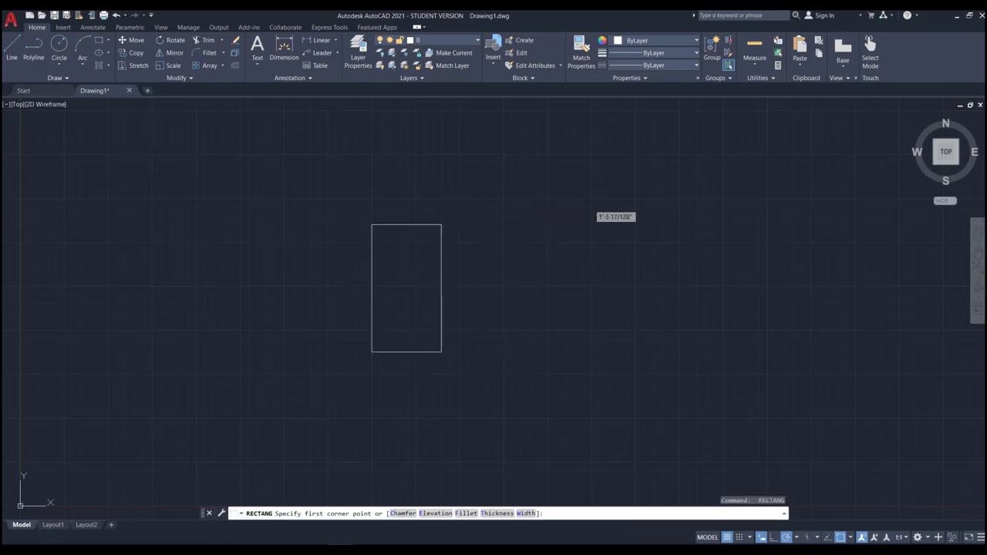
pyautogui.click(453, 205)
pyautogui.click(553, 272)
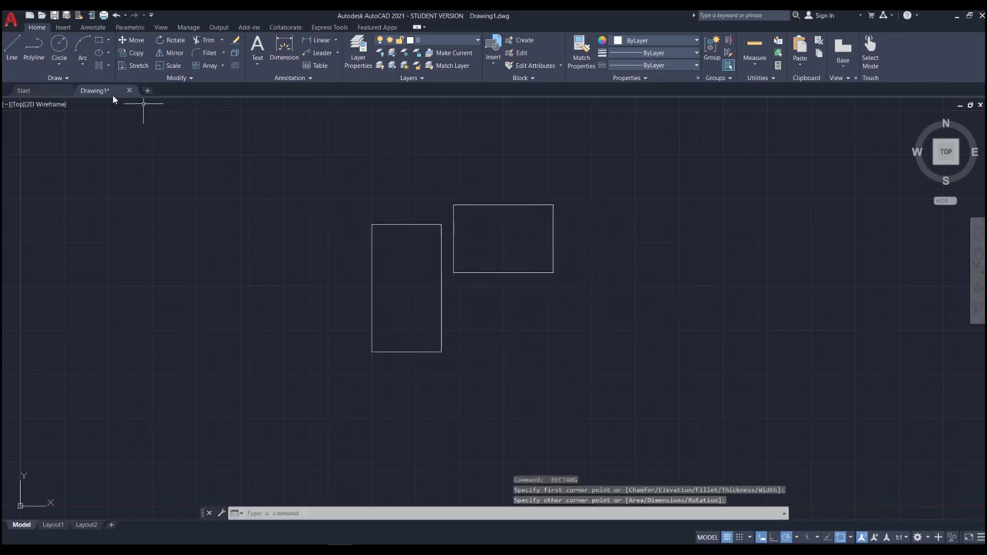
# - Draw a circle below the wide rectangle, to the right of the tall one
pyautogui.click(58, 46)
pyautogui.click(513, 339)
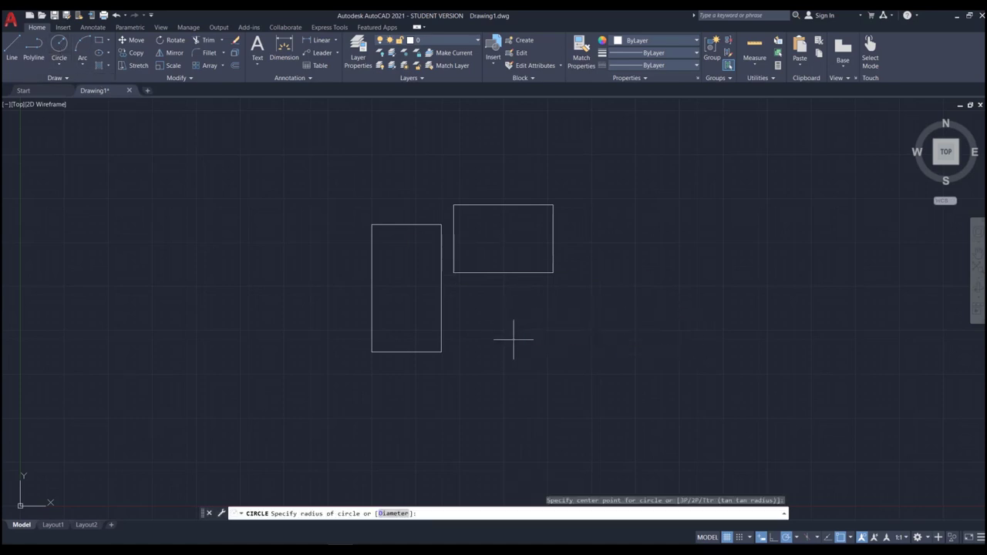
pyautogui.click(536, 370)
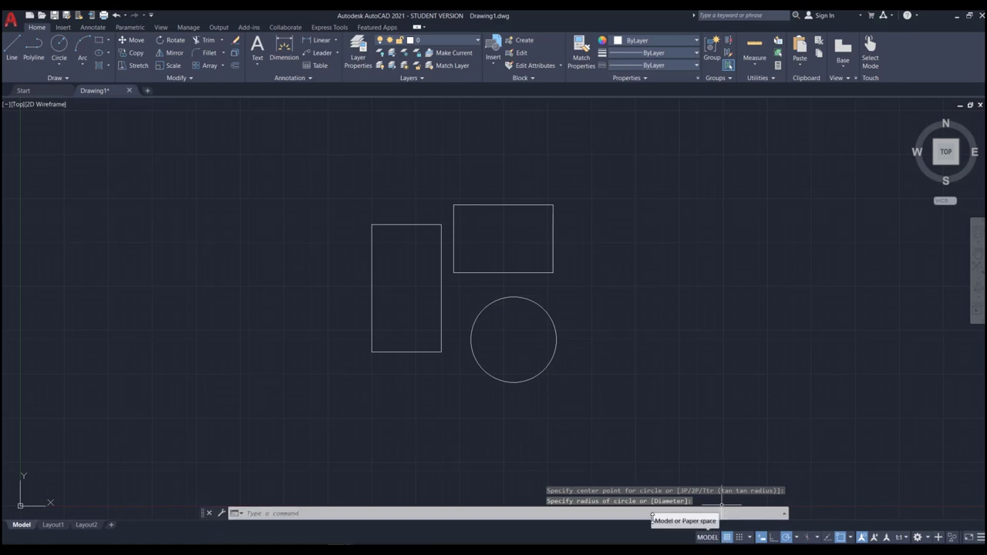
# - Open Layout1, switch its viewport from paper space to model space, and return to the Model drawing
pyautogui.click(725, 537)
pyautogui.click(52, 525)
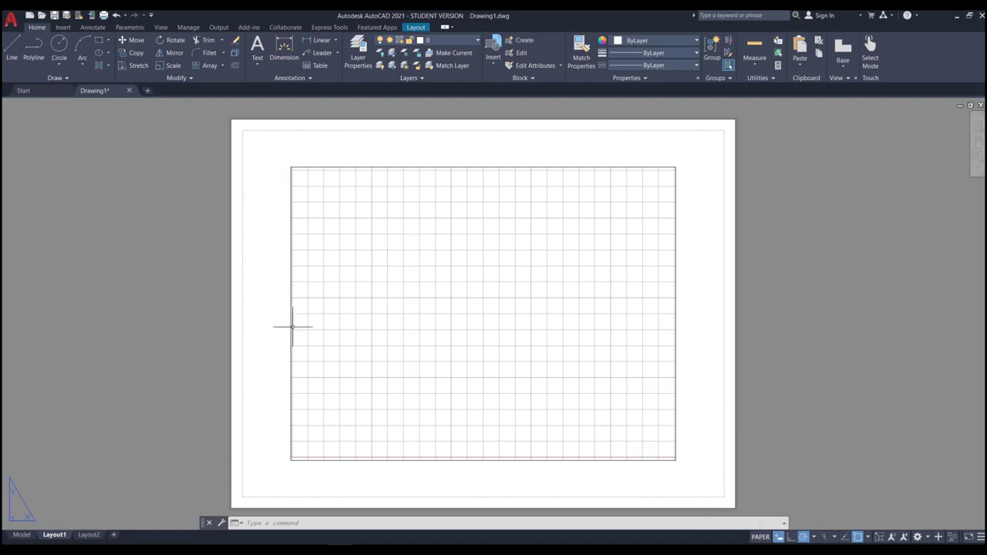
pyautogui.click(804, 537)
pyautogui.click(759, 537)
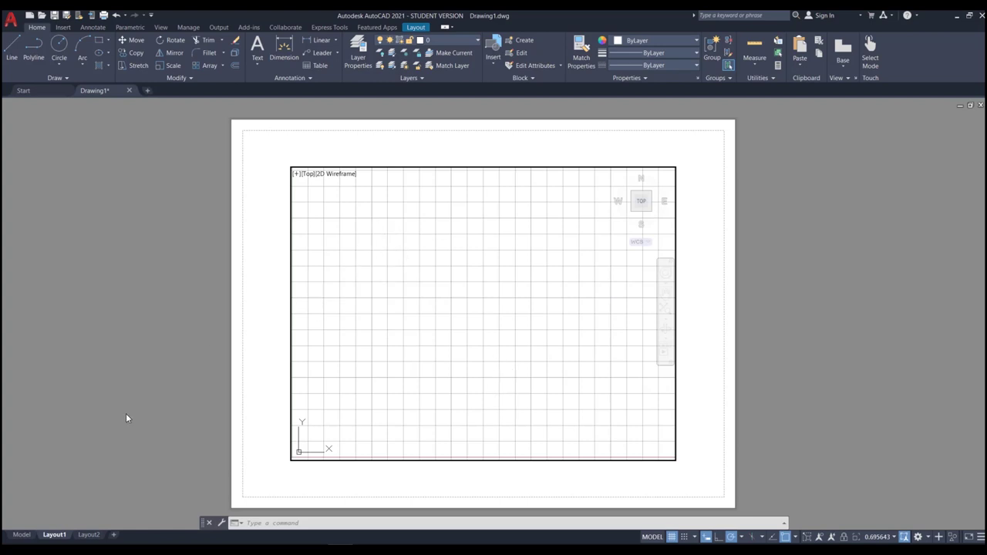
pyautogui.click(21, 535)
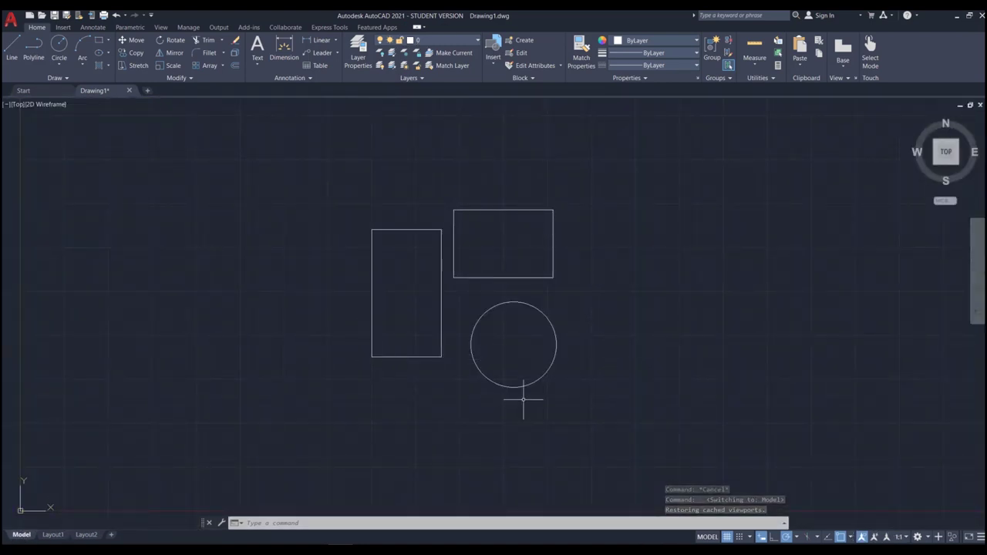
# - Zoom Layout1's viewport until both rectangles and the circle fit well inside it, and switch back to paper space
pyautogui.click(707, 538)
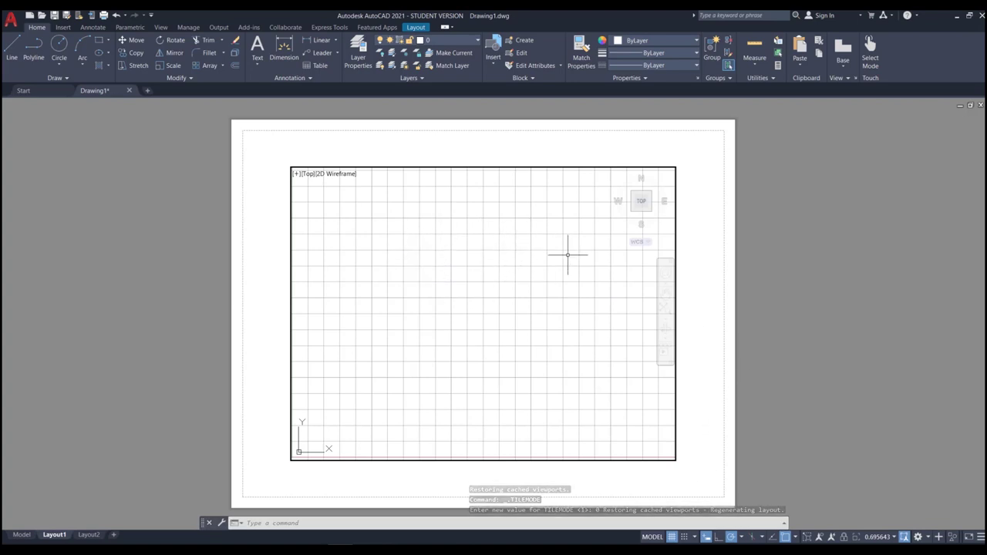
pyautogui.scroll(-4, 448, 326)
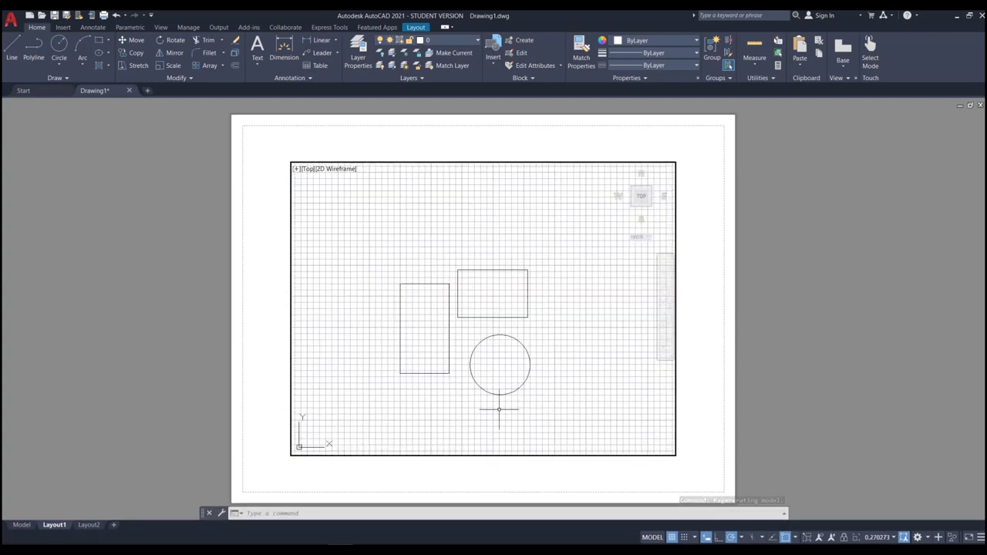
pyautogui.scroll(4, 494, 404)
pyautogui.scroll(-2, 485, 403)
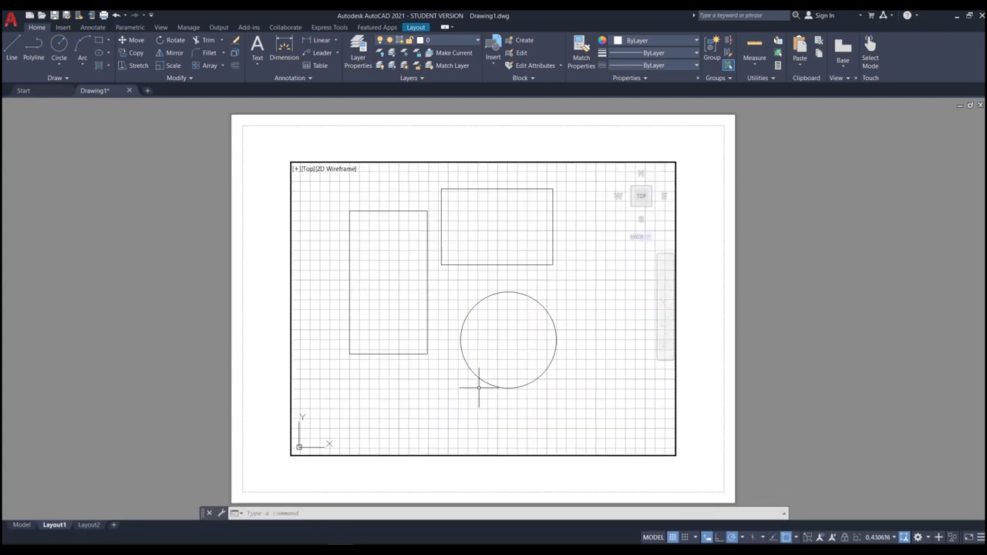
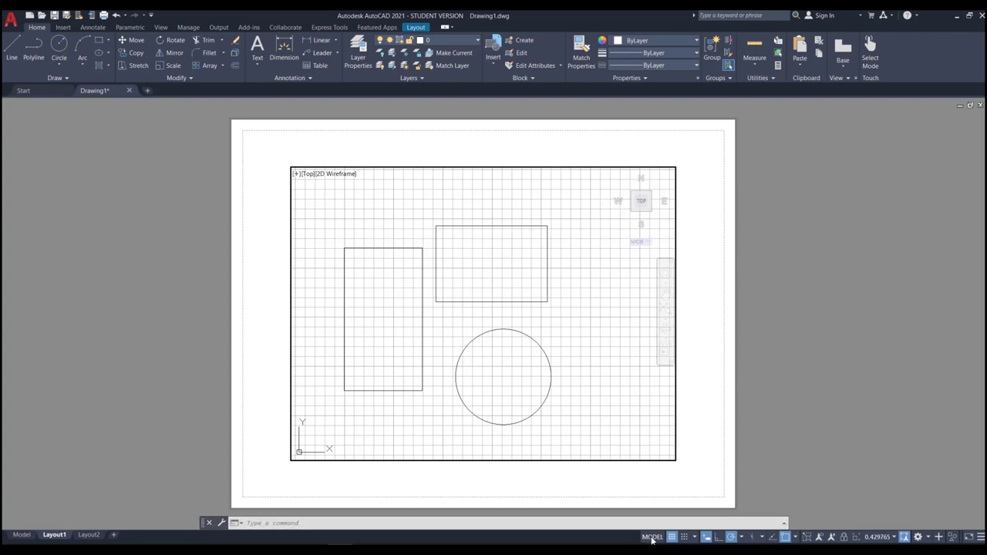
pyautogui.click(652, 537)
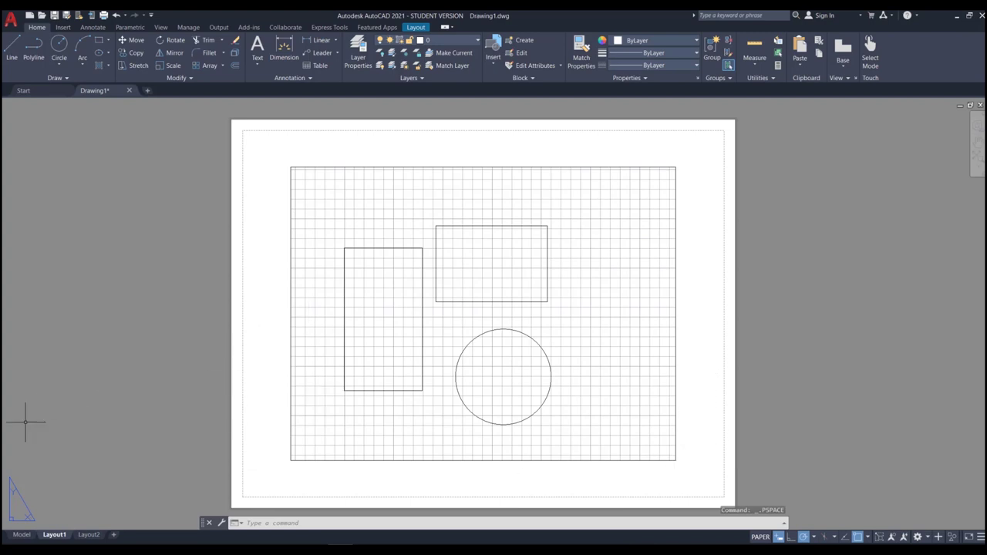
# - Compare the Model drawing with Layout1, activating model space inside the layout viewport before returning to the Model drawing
pyautogui.click(17, 537)
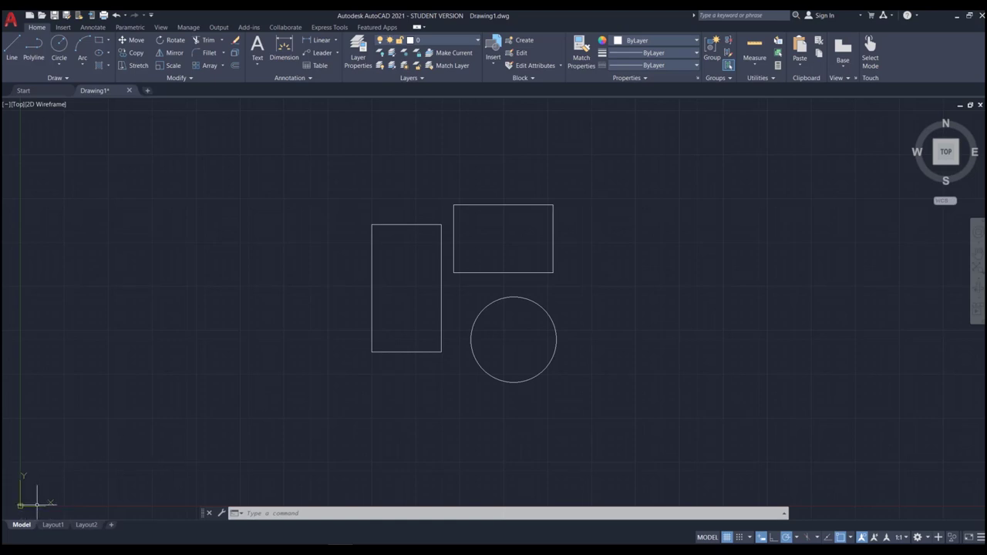
pyautogui.click(52, 524)
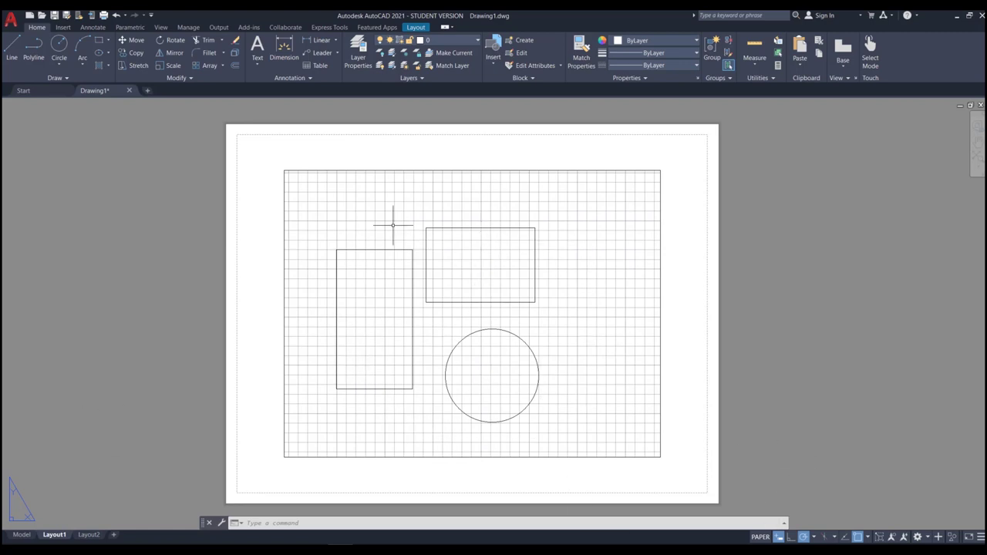
pyautogui.click(761, 536)
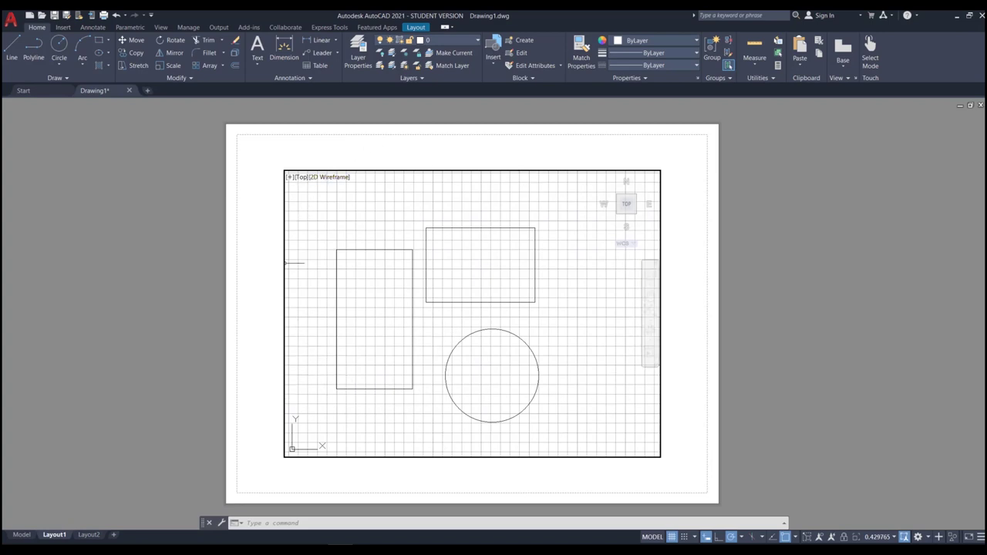
pyautogui.click(21, 534)
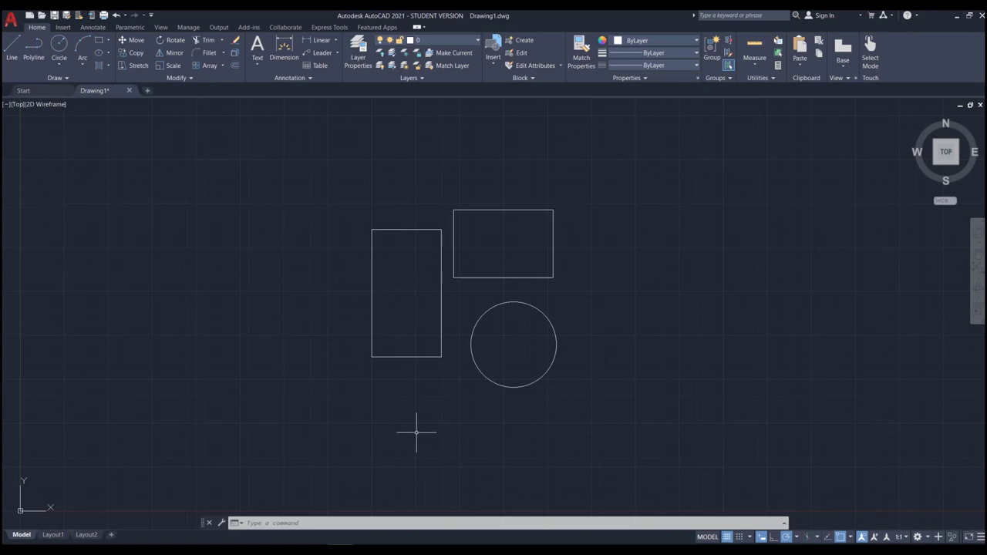
# - Turn the grid off and back on twice in the Model drawing
pyautogui.press('F7')
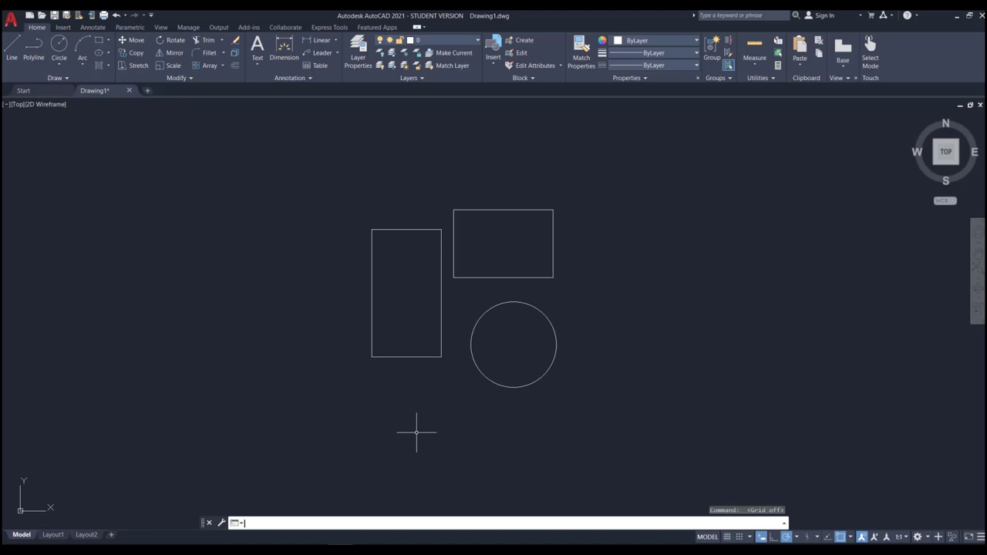
pyautogui.press('F7')
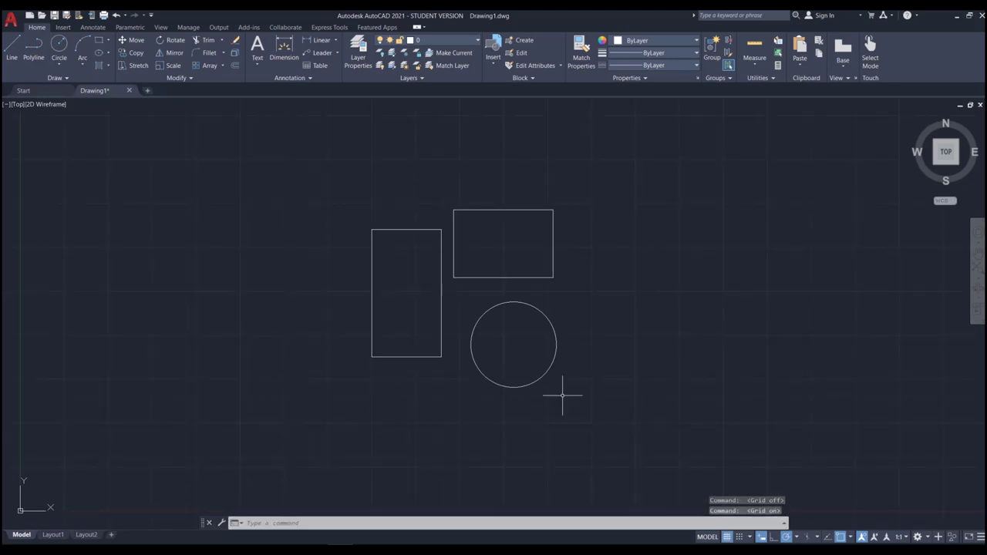
pyautogui.click(727, 537)
pyautogui.click(727, 537)
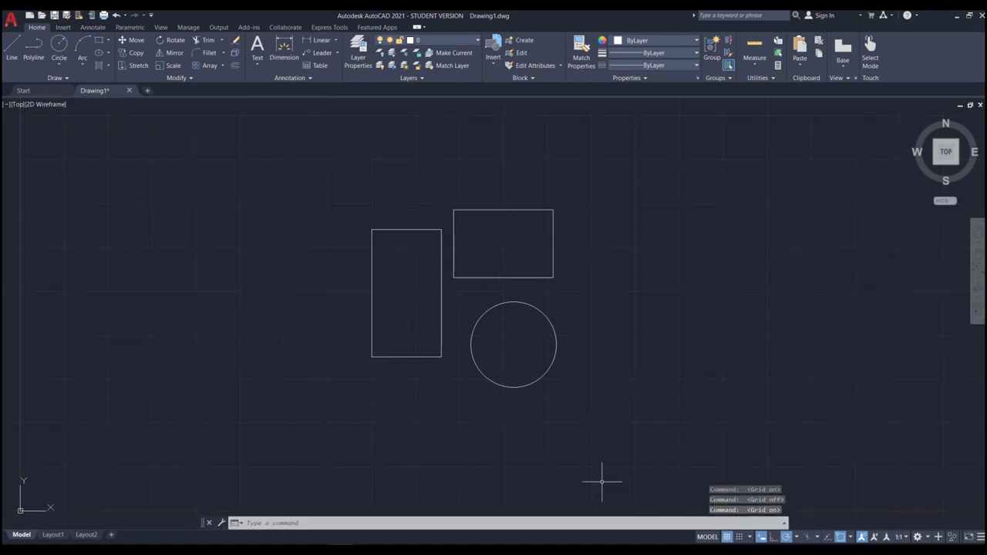
# - Turn off the grid inside Layout1's viewport and switch the layout to paper space
pyautogui.click(52, 534)
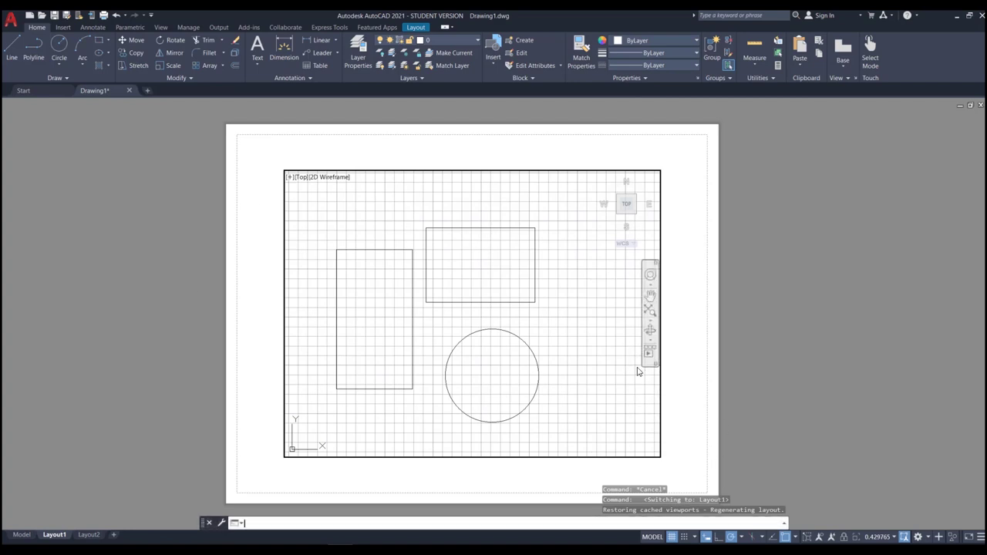
pyautogui.press('F7')
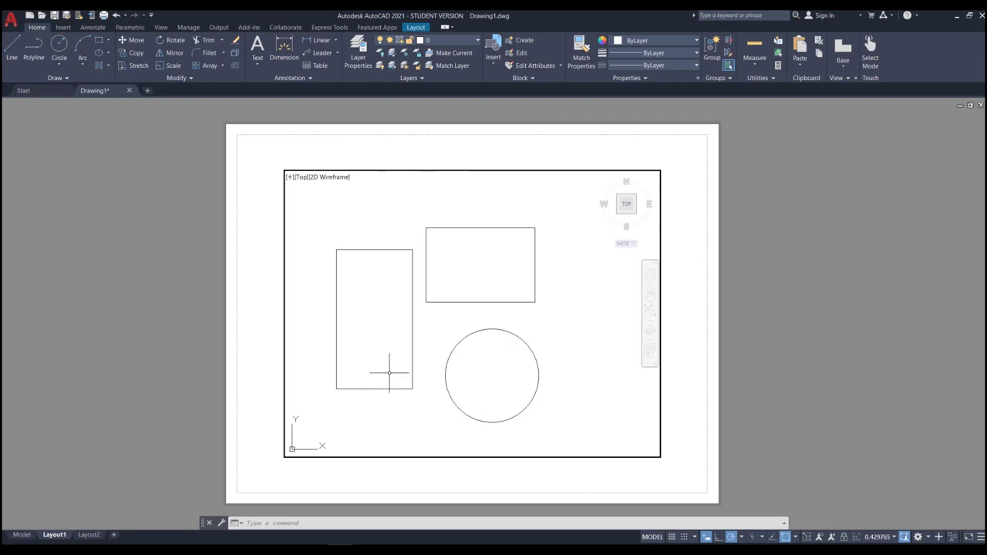
pyautogui.click(652, 538)
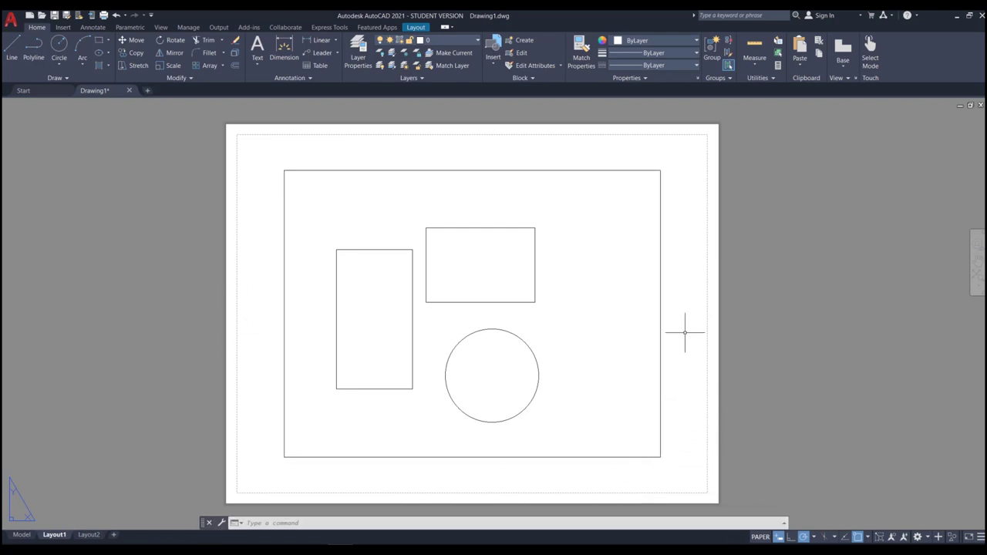
pyautogui.click(685, 229)
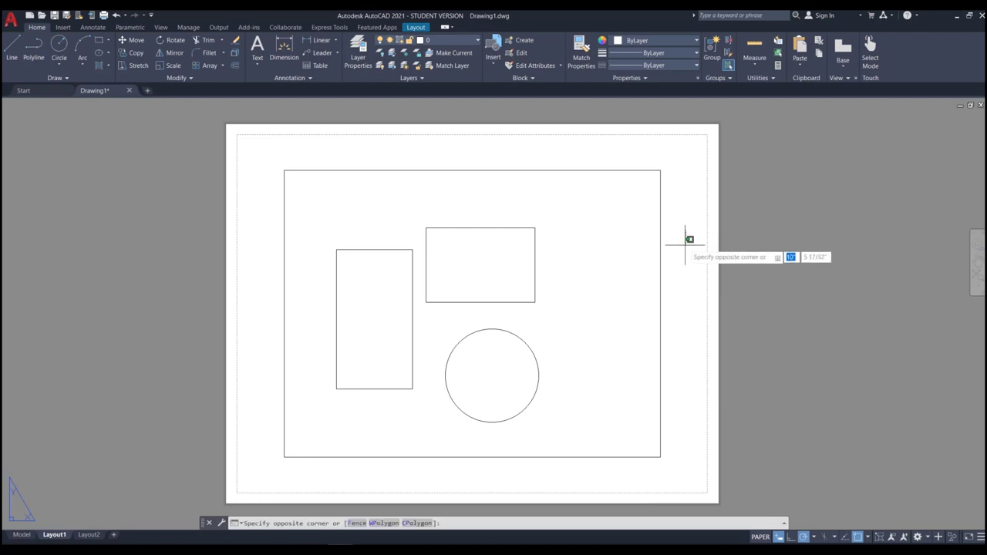
pyautogui.click(694, 248)
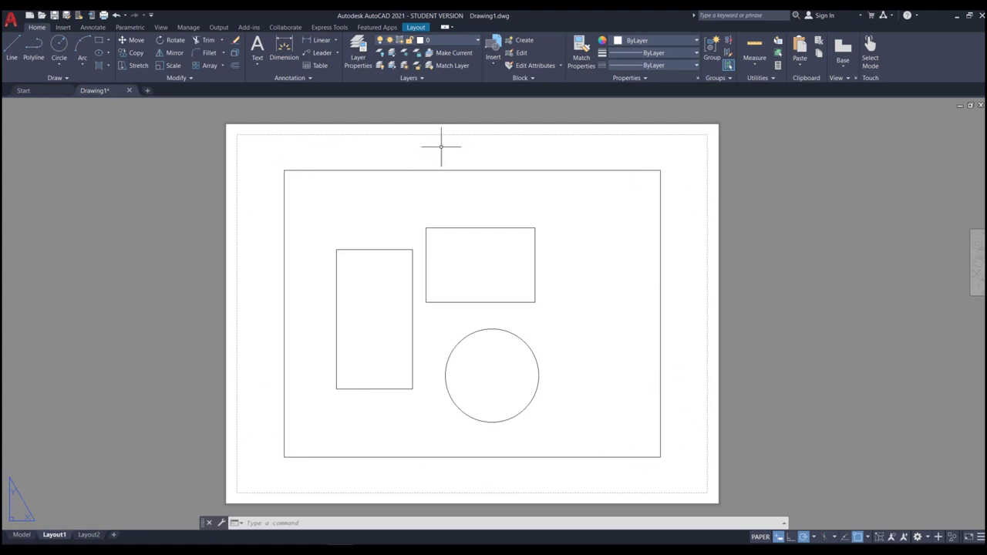
# - Try stretching the viewport's upper-right corner inward and back out, and undo both resizes
pyautogui.click(661, 266)
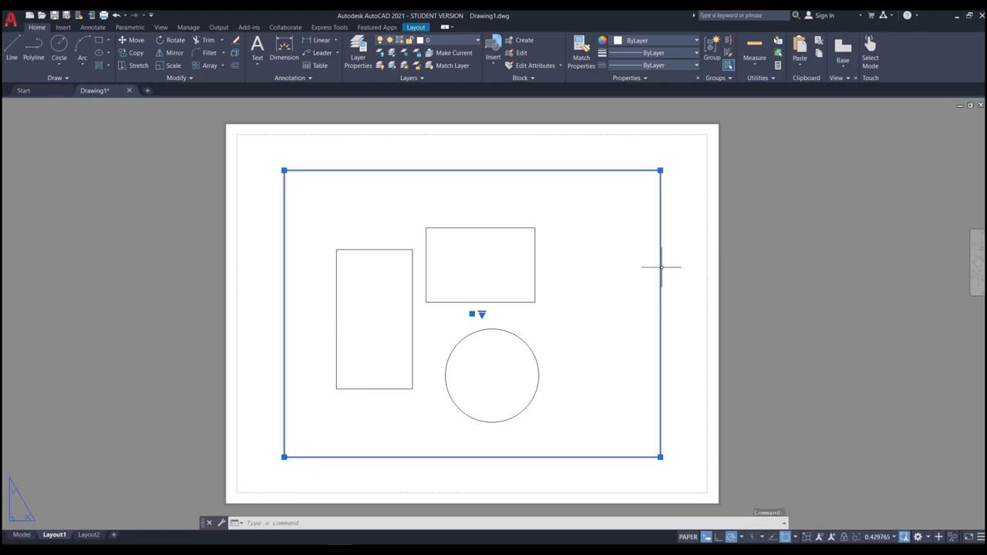
pyautogui.click(660, 170)
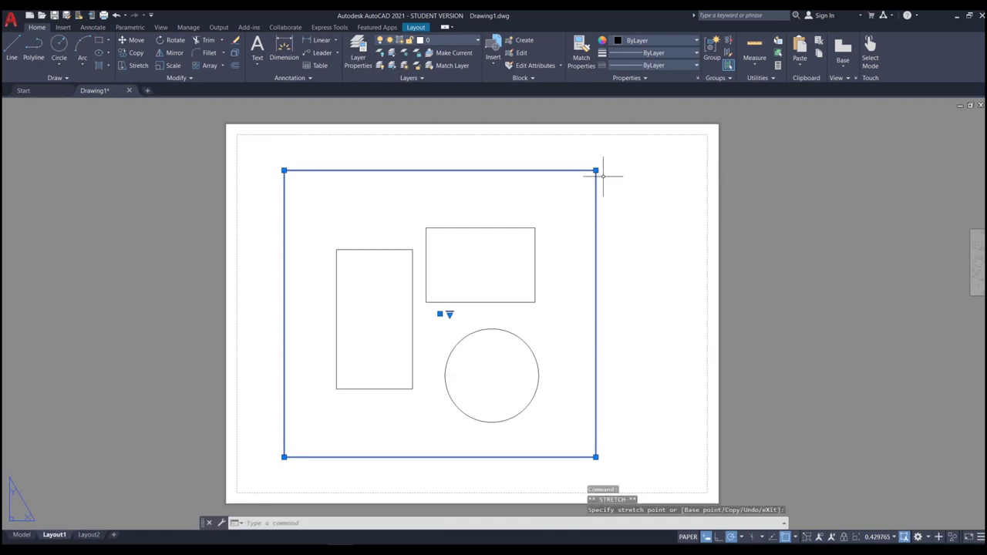
pyautogui.click(660, 170)
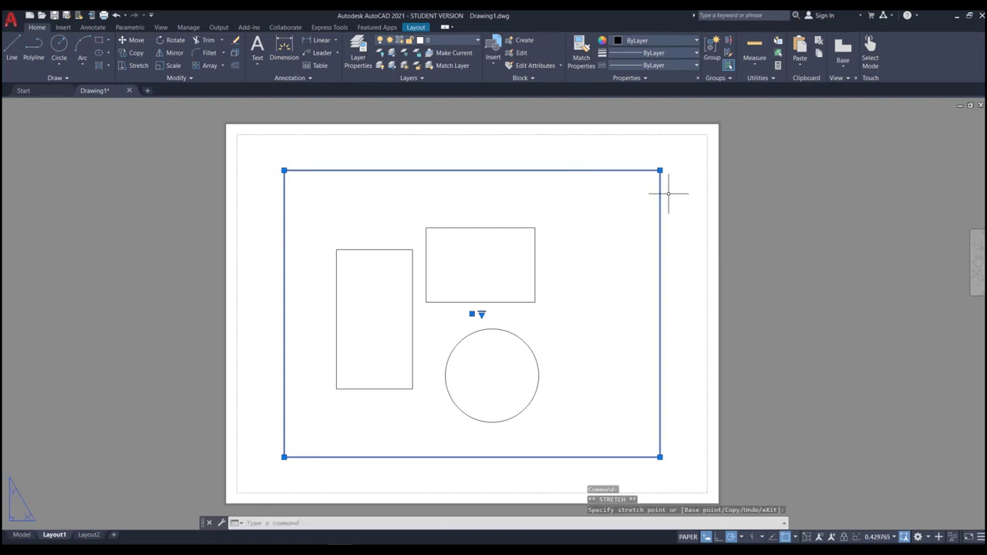
pyautogui.hotkey('ctrl', 'z')
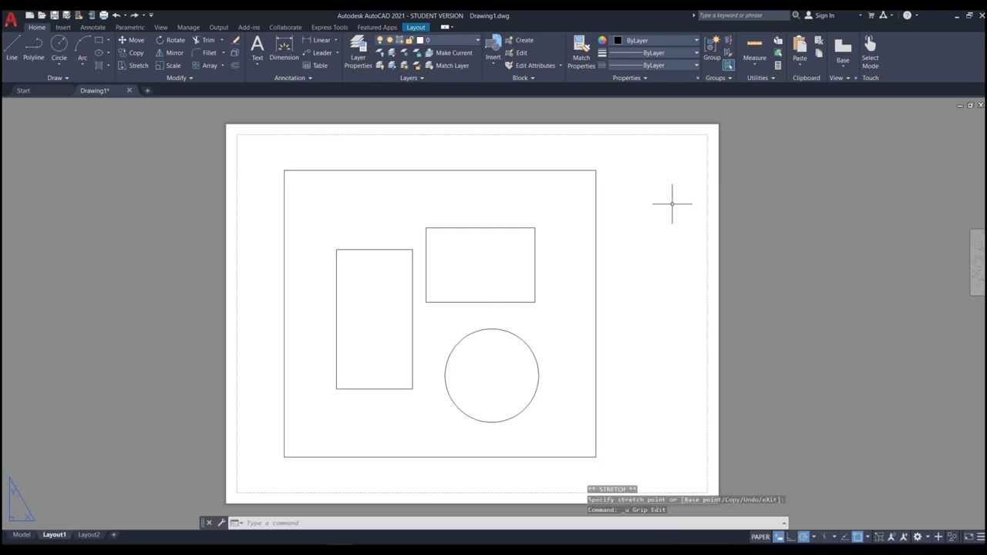
pyautogui.hotkey('ctrl', 'z')
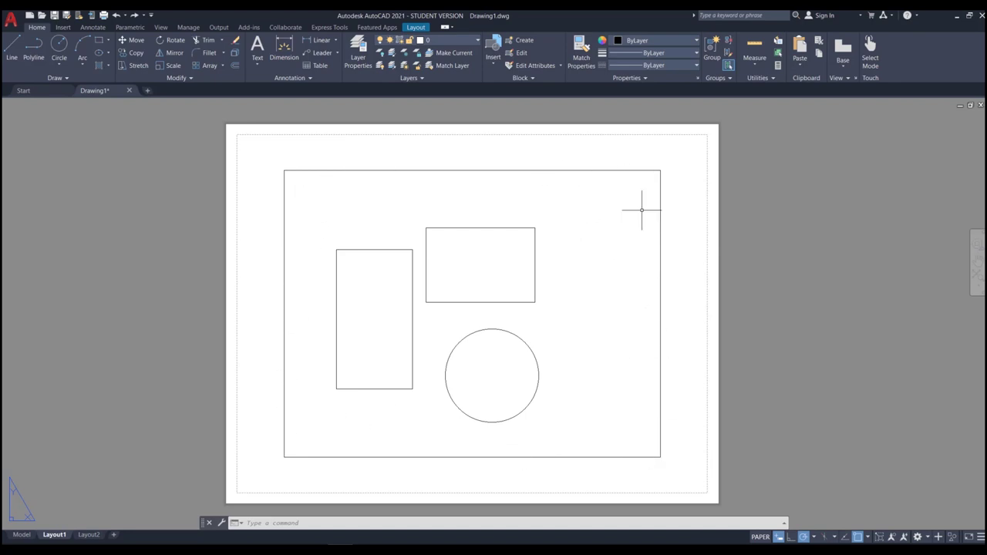
# - Enter model space through the Layout1 viewport, exit to paper space, and activate the viewport again
pyautogui.doubleClick(571, 257)
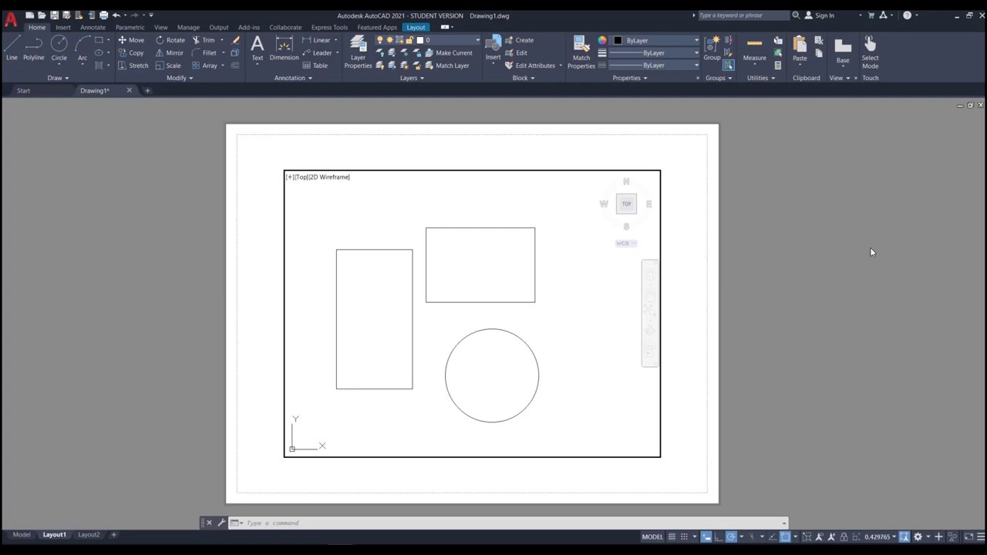
pyautogui.doubleClick(783, 221)
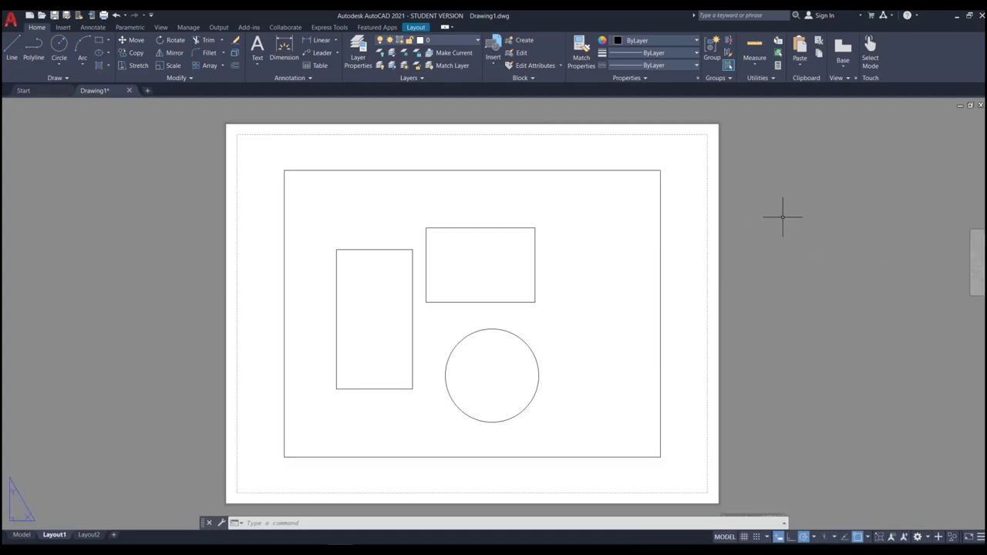
pyautogui.doubleClick(632, 220)
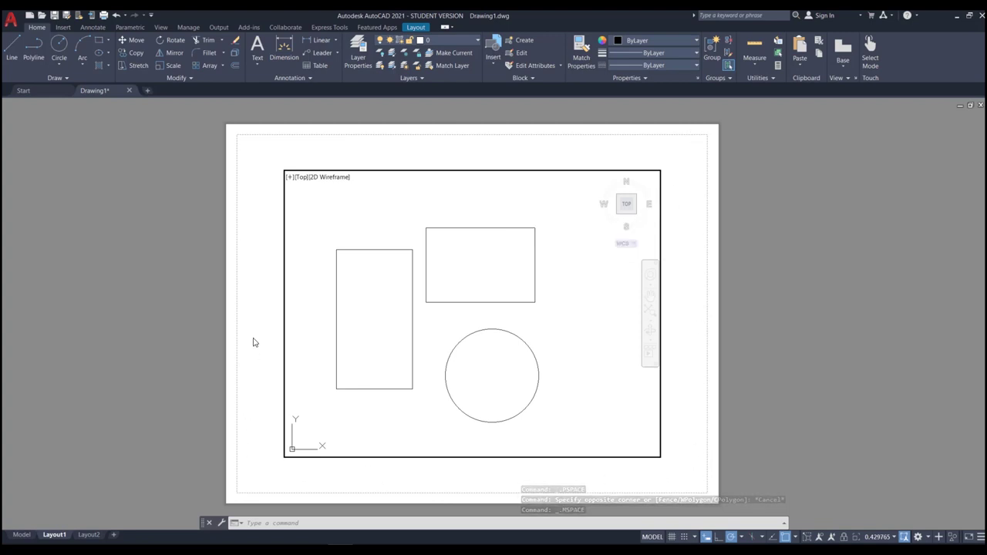
# - Switch Layout1 to paper space and back into the viewport's model space, and zoom and pan the shapes inside the viewport
pyautogui.doubleClick(699, 255)
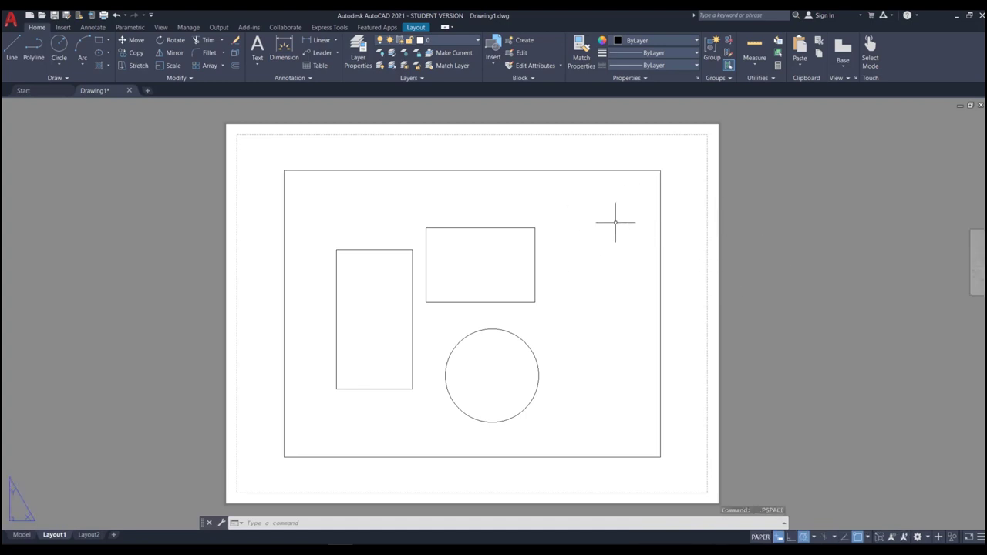
pyautogui.doubleClick(577, 233)
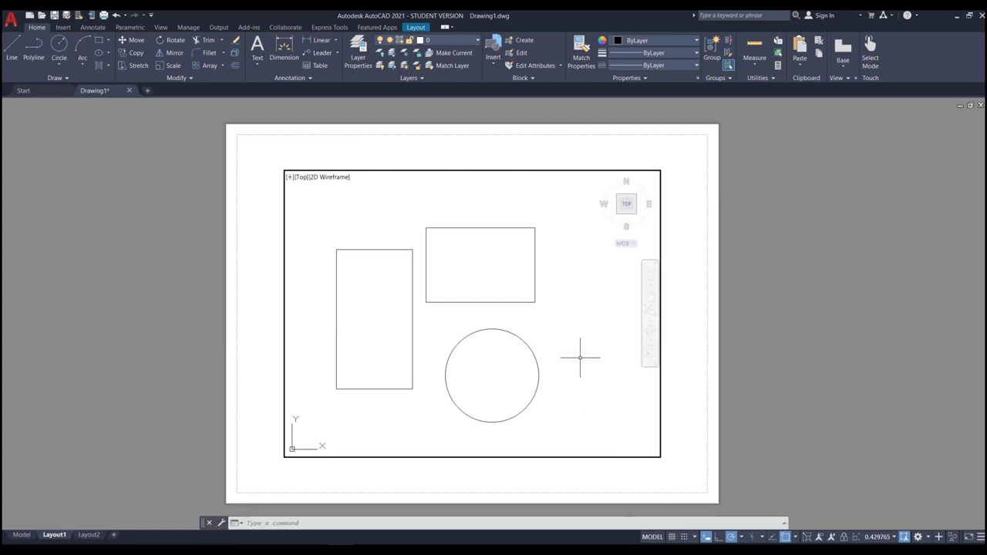
pyautogui.scroll(-4, 485, 231)
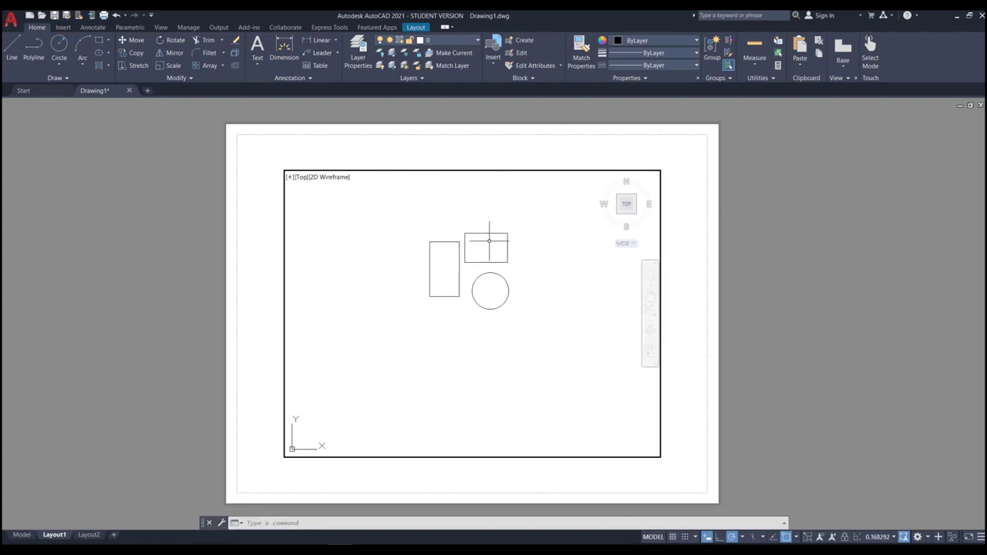
pyautogui.scroll(5, 478, 254)
pyautogui.scroll(-4, 473, 276)
pyautogui.scroll(2, 468, 229)
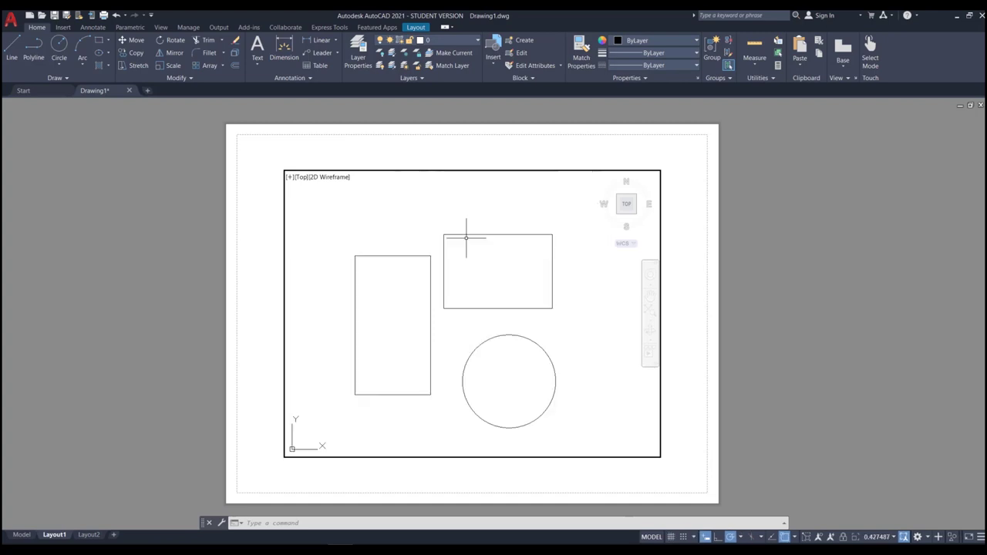
pyautogui.scroll(-5, 469, 227)
pyautogui.scroll(4, 466, 263)
pyautogui.scroll(-3, 470, 293)
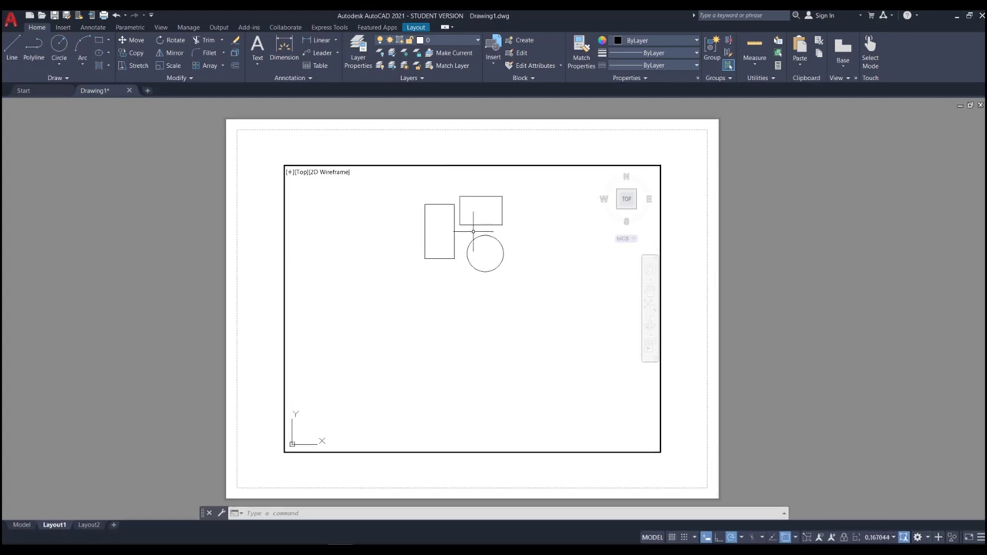
pyautogui.moveTo(507, 226); pyautogui.dragTo(494, 303, button='middle')
pyautogui.scroll(4, 467, 314)
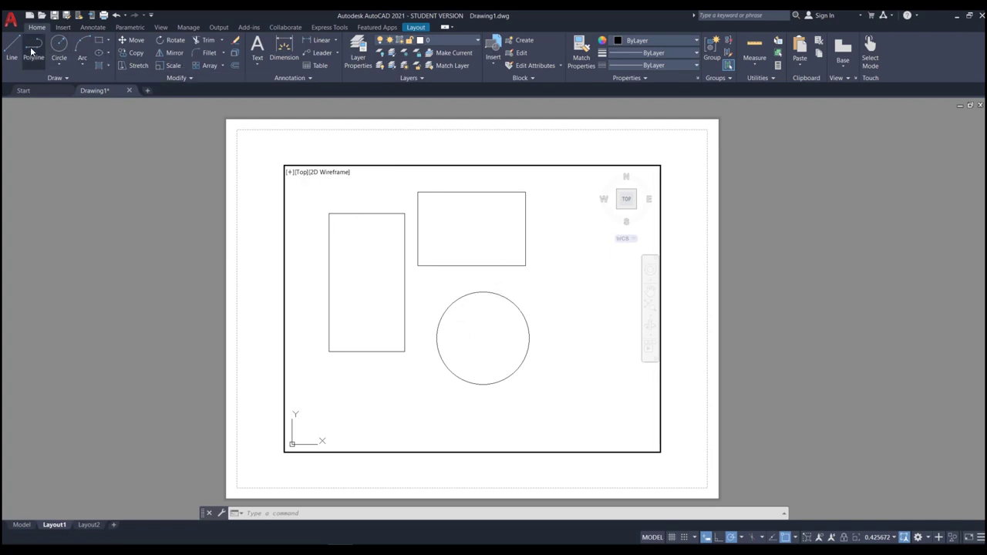
# - Draw a second circle through the active viewport, between the existing circle and the upper rectangle on their right-hand side
pyautogui.click(62, 48)
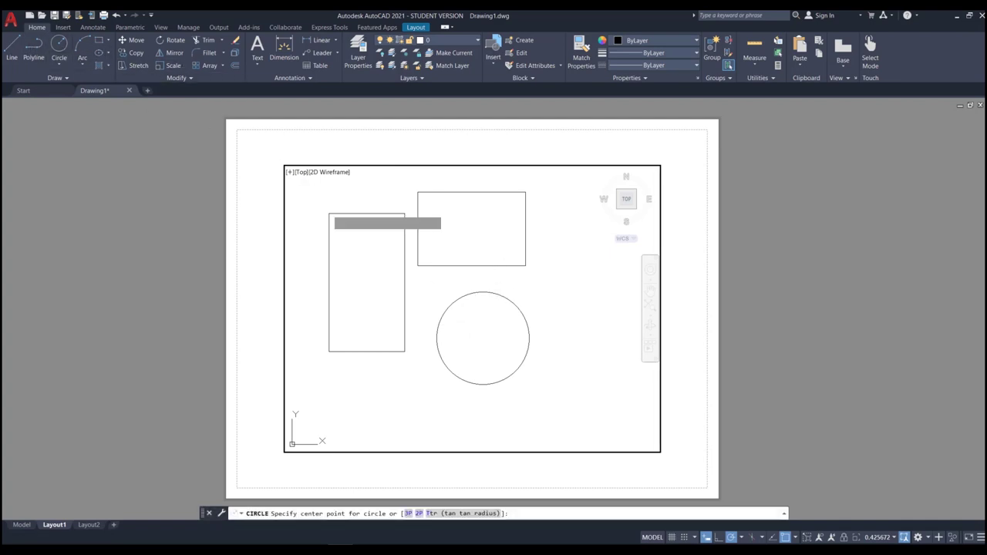
pyautogui.click(563, 292)
pyautogui.click(587, 333)
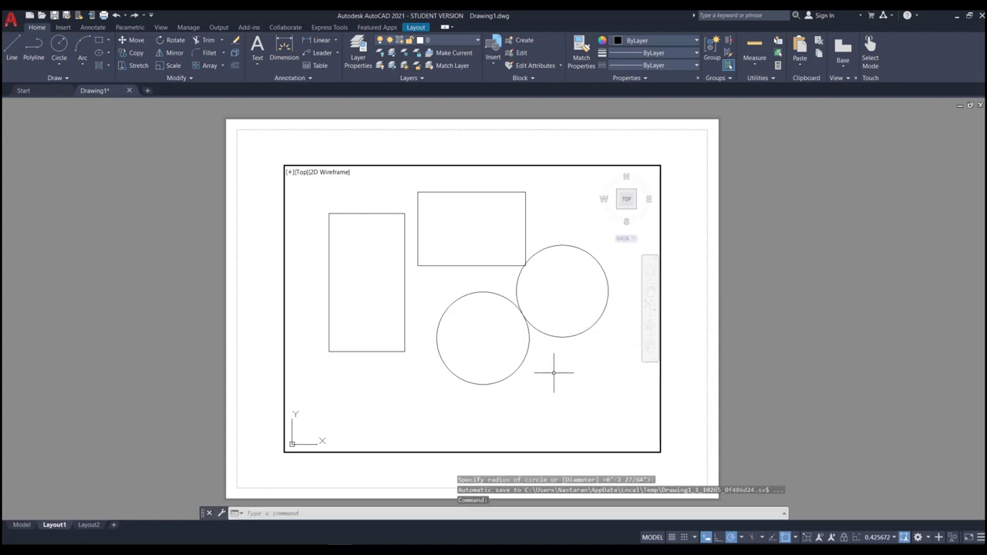
pyautogui.scroll(-1, 463, 351)
pyautogui.scroll(1, 499, 331)
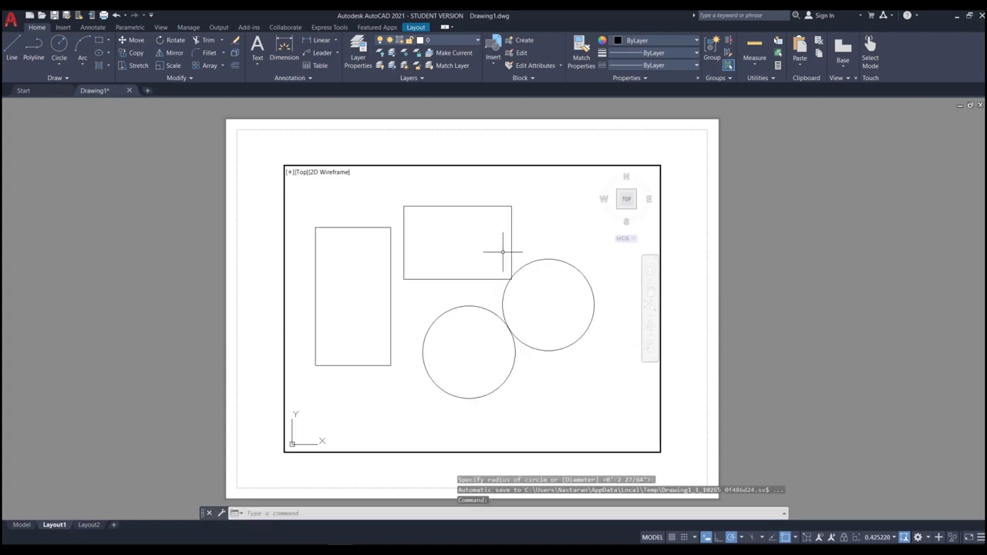
pyautogui.click(562, 260)
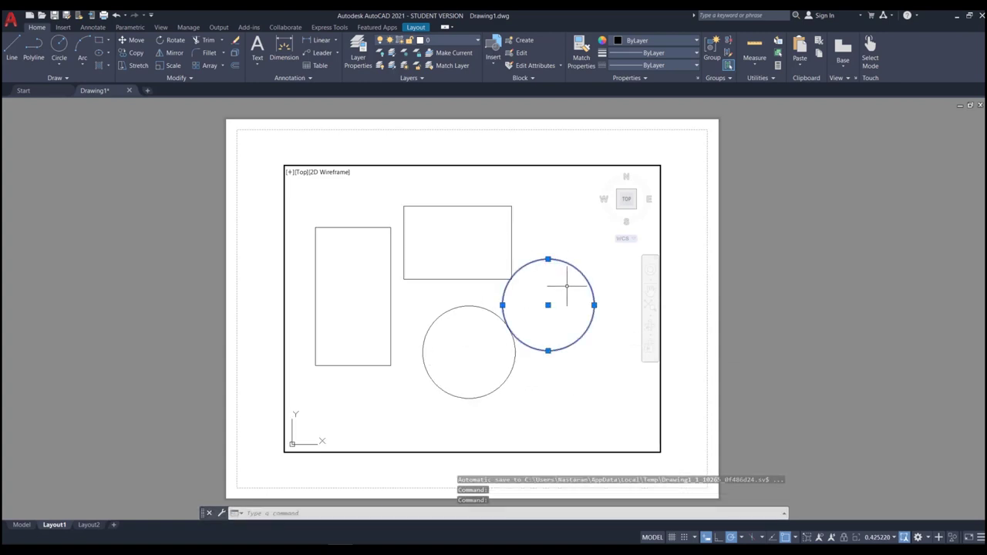
pyautogui.press('Escape')
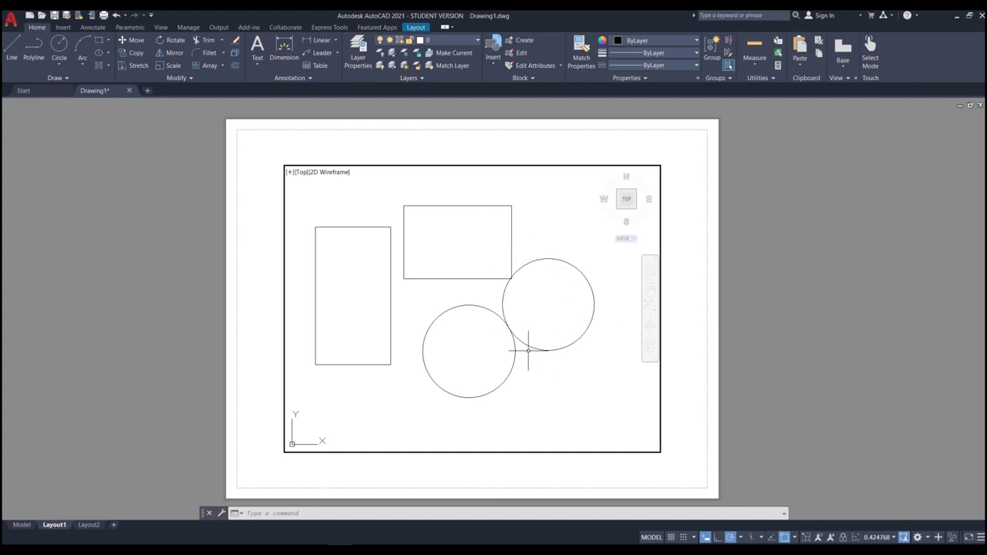
# - Examine the new circle in the Model drawing, return to Layout1, and pan the shapes inside its viewport
pyautogui.click(21, 525)
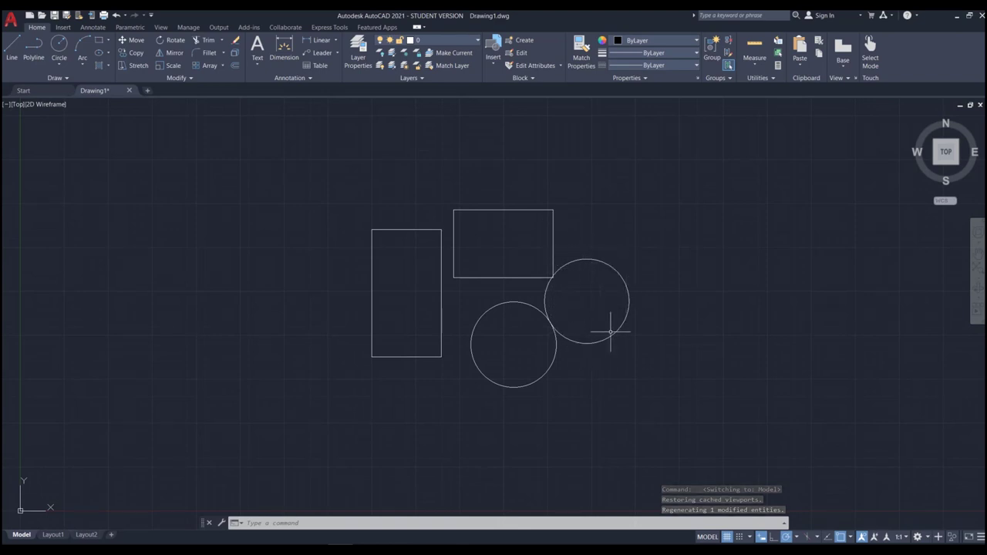
pyautogui.click(708, 537)
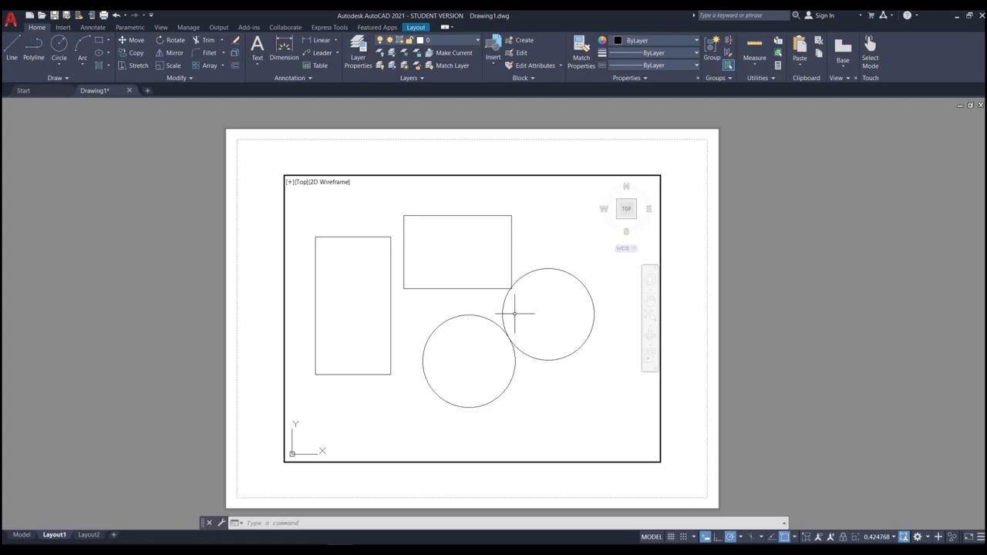
pyautogui.moveTo(544, 321)
pyautogui.mouseDown(button='middle')
pyautogui.moveTo(504, 293)
pyautogui.moveTo(423, 286)
pyautogui.moveTo(507, 360)
pyautogui.mouseUp(button='middle')
pyautogui.moveTo(484, 271)
pyautogui.mouseDown(button='middle')
pyautogui.moveTo(489, 314)
pyautogui.moveTo(441, 214)
pyautogui.mouseUp(button='middle')
pyautogui.moveTo(511, 258)
pyautogui.mouseDown(button='middle')
pyautogui.moveTo(476, 273)
pyautogui.moveTo(512, 281)
pyautogui.mouseUp(button='middle')
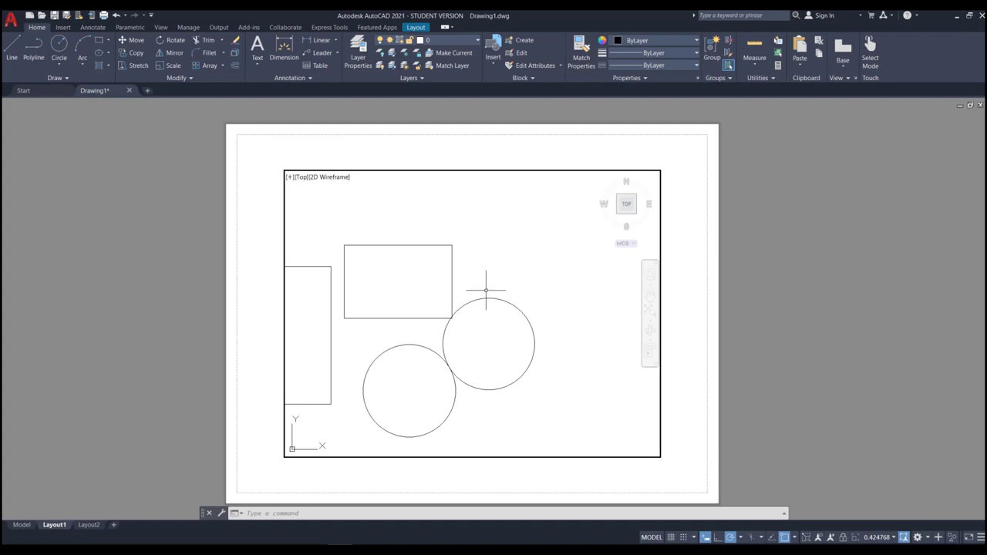
pyautogui.moveTo(472, 304); pyautogui.dragTo(547, 270, button='middle')
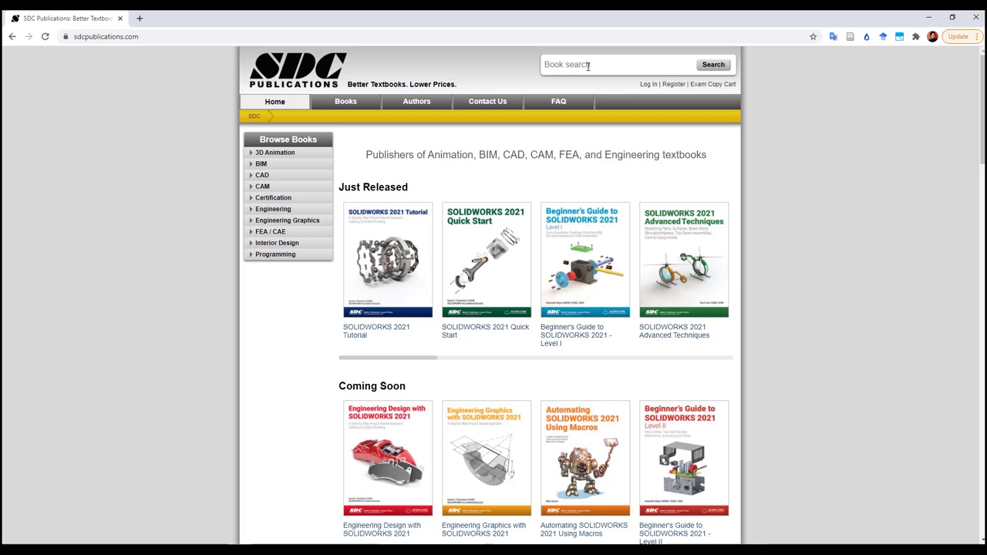
# - Switch to the SDC Publications website in the browser and search its books for "autocad interior design 2021"
pyautogui.write('au')
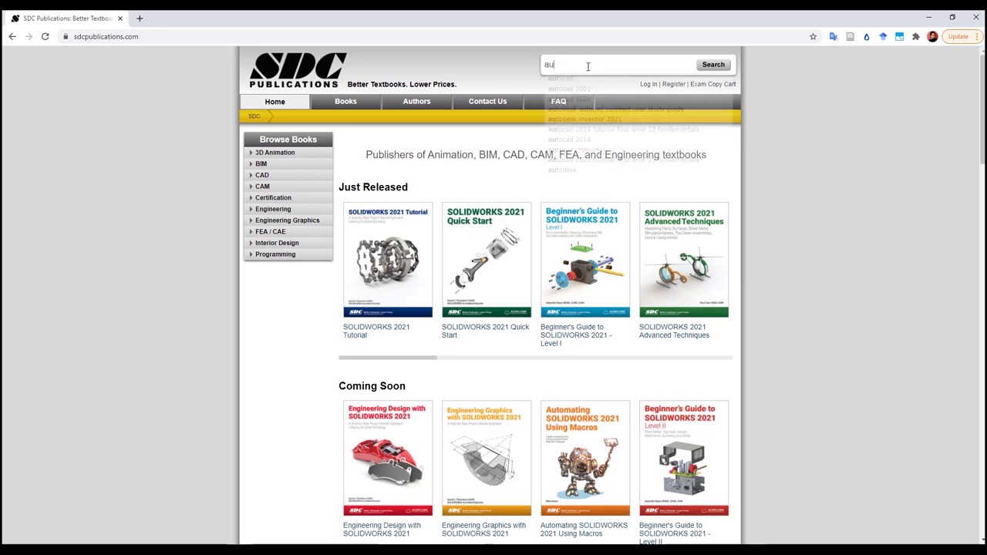
pyautogui.write('tocad interior design 202')
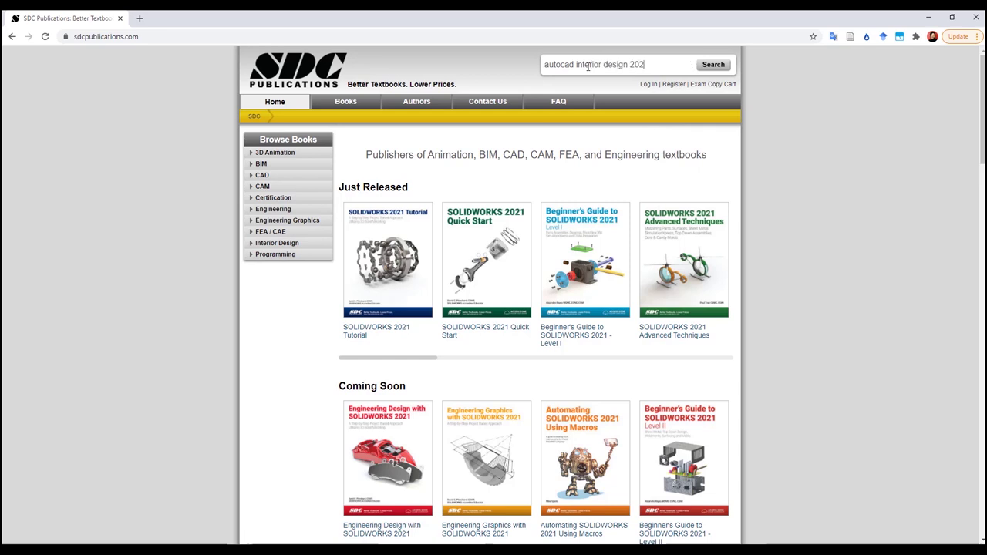
pyautogui.write('1')
pyautogui.press('Return')
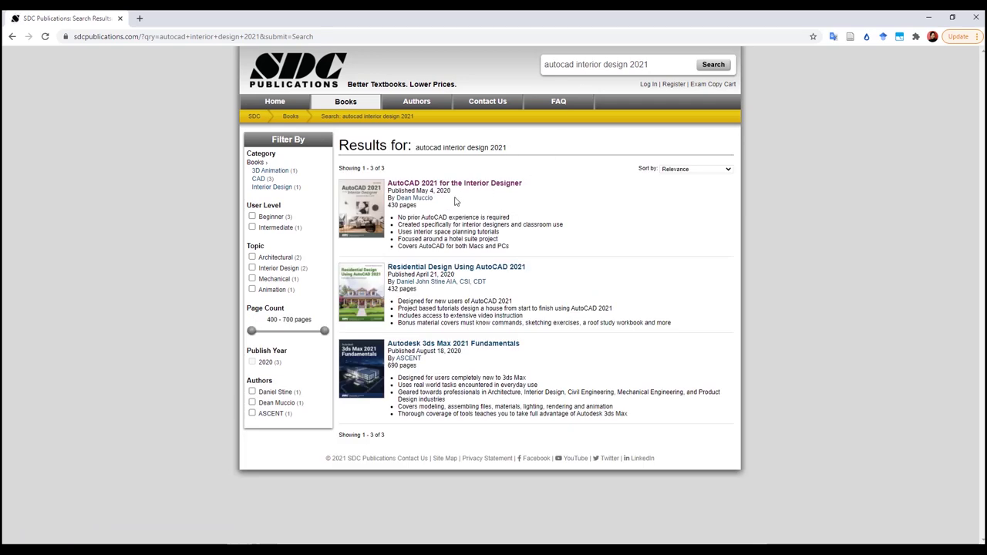
# - Open the book AutoCAD 2021 for the Interior Designer and download its exercise files
pyautogui.click(432, 183)
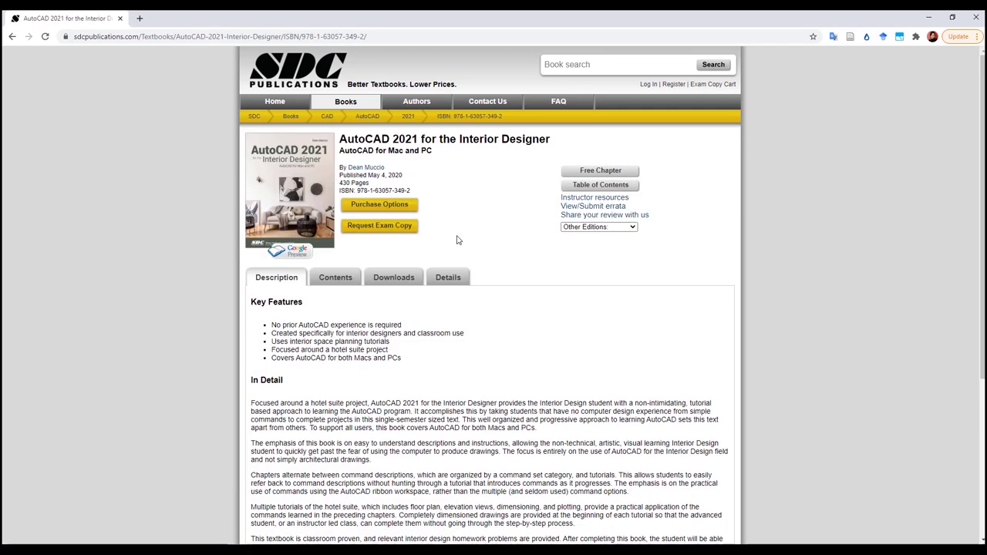
pyautogui.click(413, 282)
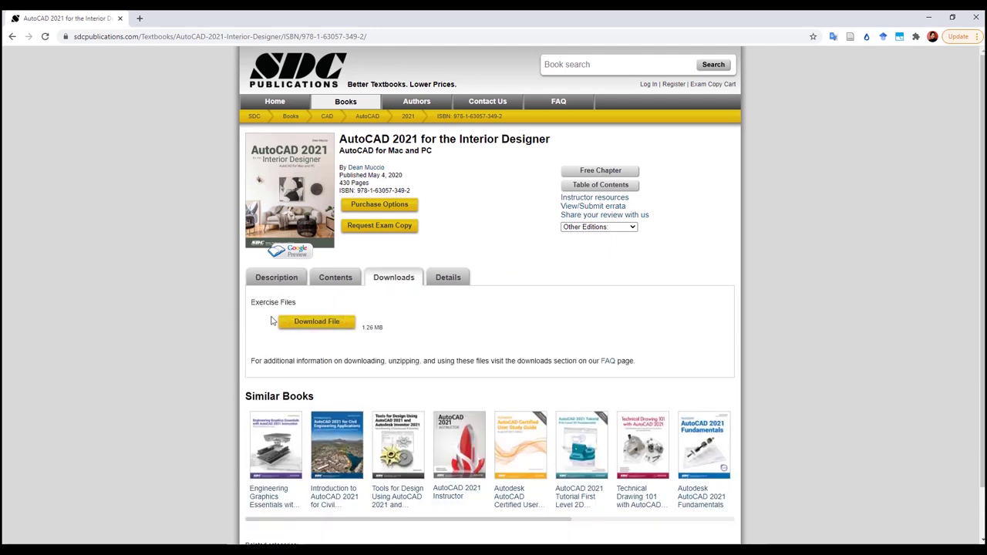
pyautogui.click(313, 333)
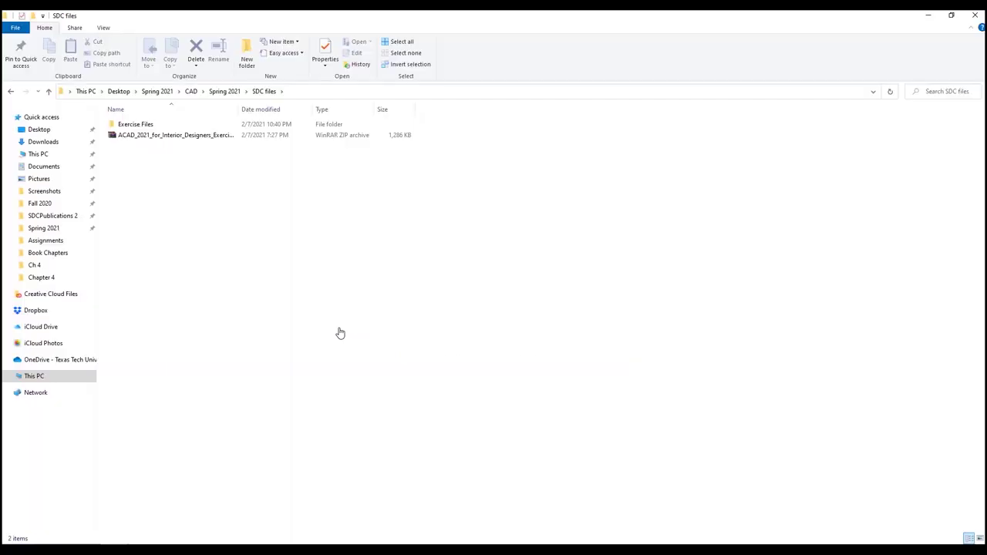
# - Open the Conference Room drawing from the Exercise Files folder in File Explorer, and switch to its Viewport Example layout
pyautogui.click(158, 136)
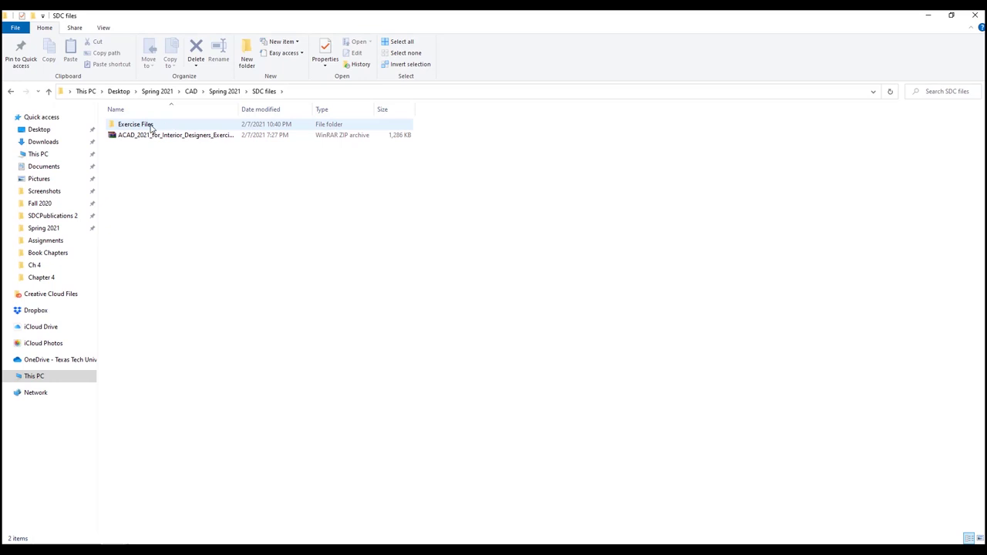
pyautogui.doubleClick(153, 127)
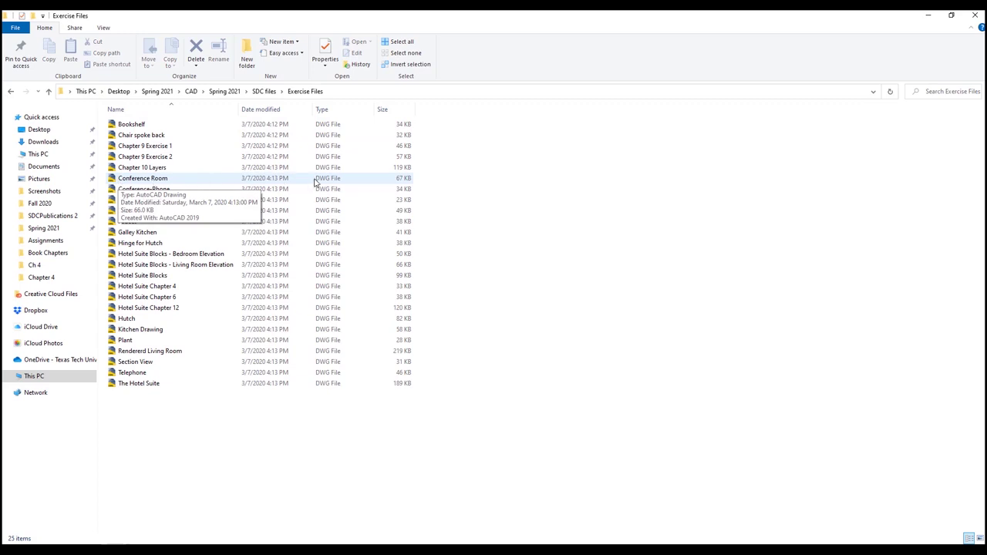
pyautogui.doubleClick(154, 181)
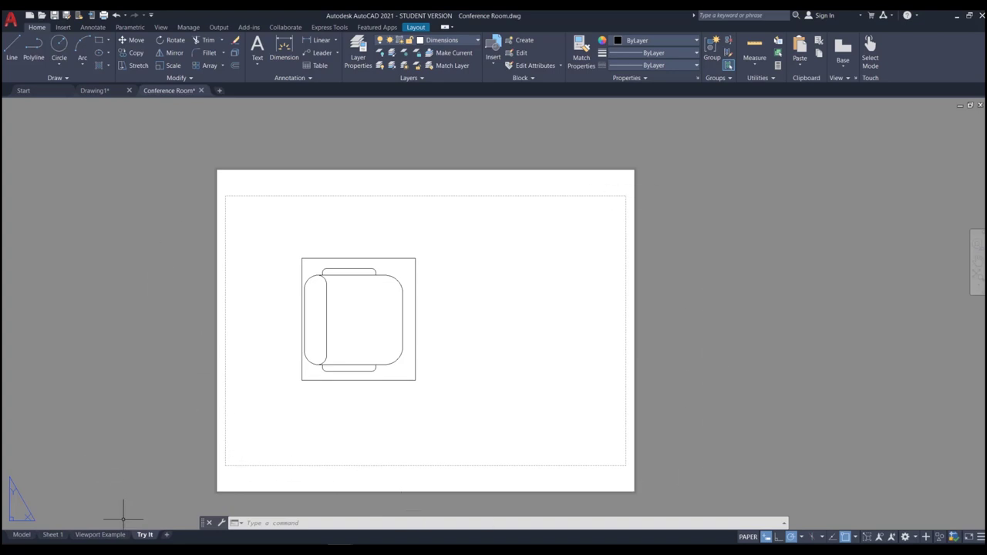
pyautogui.moveTo(109, 539)
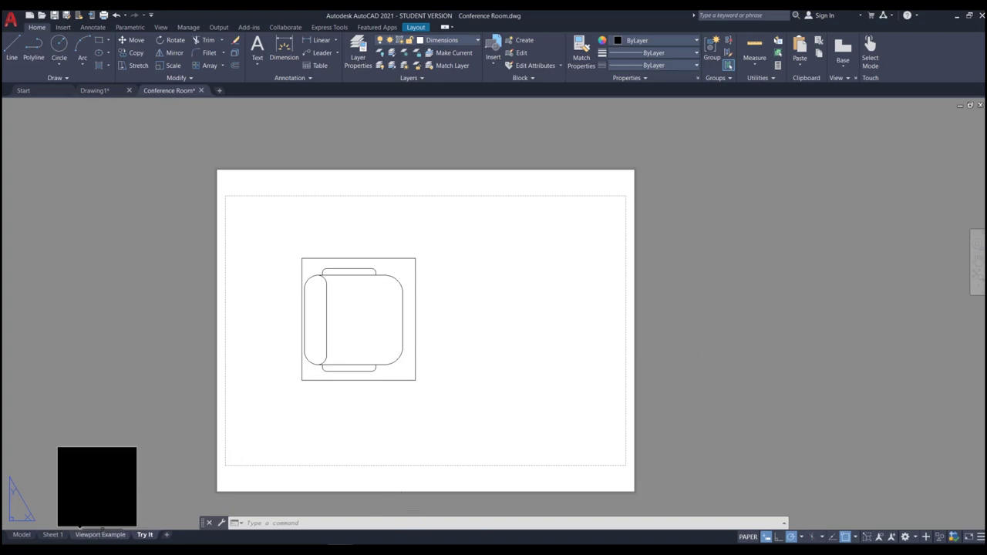
pyautogui.click(109, 539)
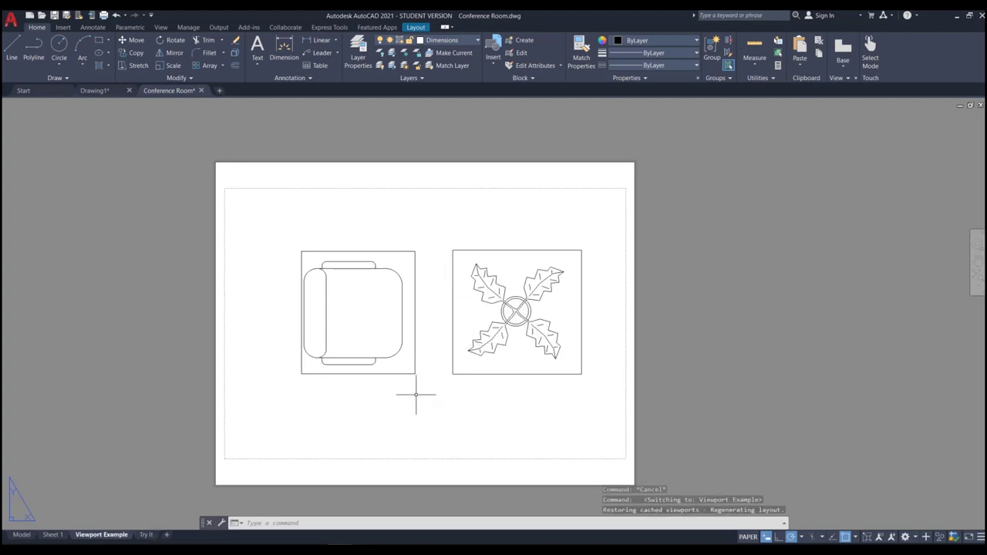
# - Inspect the two viewports on the layout, activate the plant viewport, and pan and zoom the plant inside it
pyautogui.scroll(2, 423, 390)
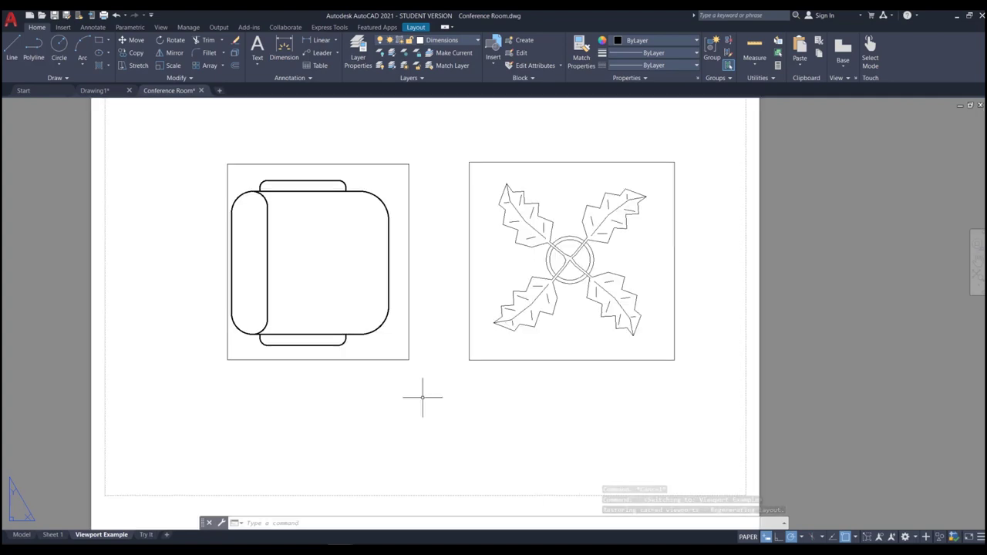
pyautogui.scroll(-2, 431, 386)
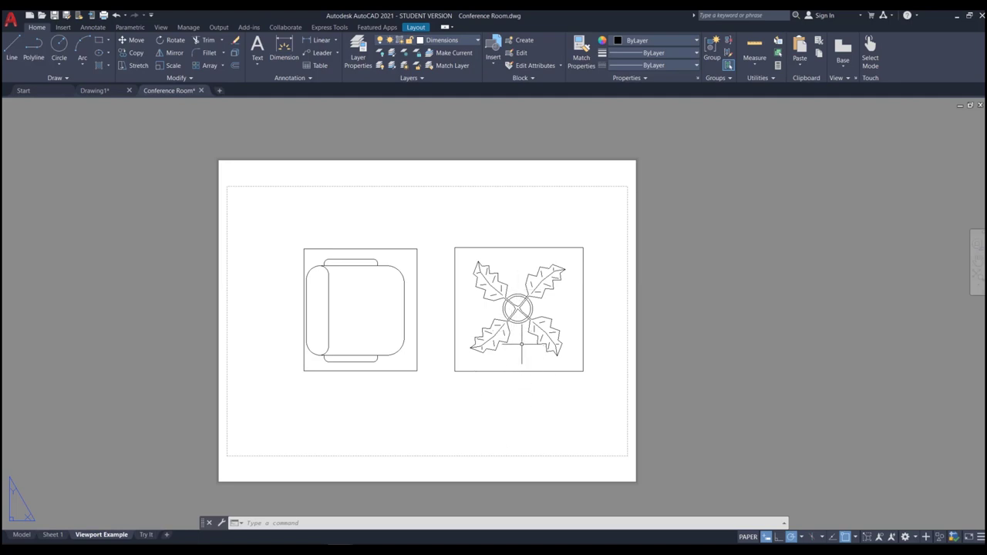
pyautogui.click(523, 346)
pyautogui.doubleClick(525, 348)
pyautogui.moveTo(523, 308)
pyautogui.mouseDown(button='middle')
pyautogui.moveTo(532, 359)
pyautogui.moveTo(502, 293)
pyautogui.moveTo(517, 290)
pyautogui.mouseUp(button='middle')
pyautogui.scroll(3, 521, 293)
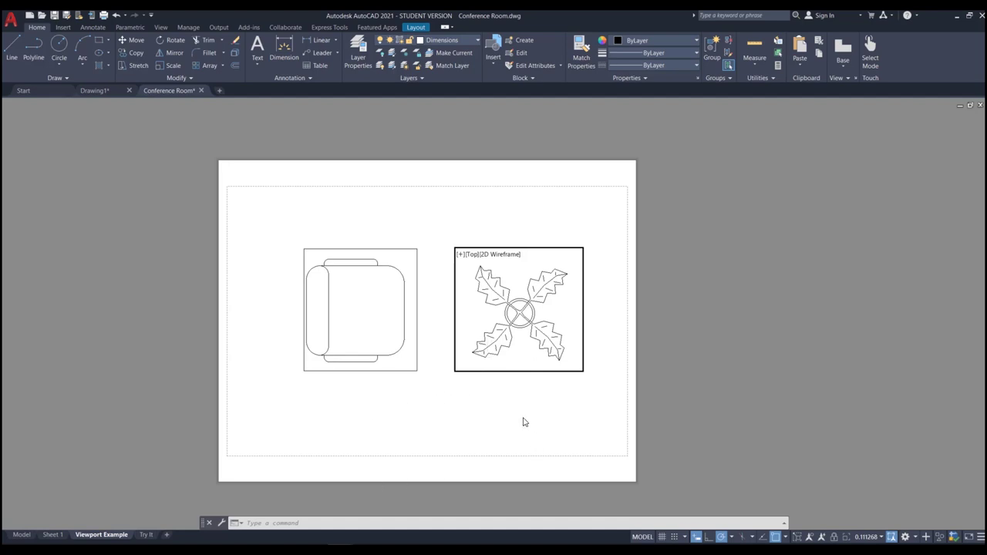
# - Return to paper space and move the chair and plant viewports together up and slightly left on the sheet
pyautogui.doubleClick(591, 234)
pyautogui.click(599, 226)
pyautogui.click(316, 396)
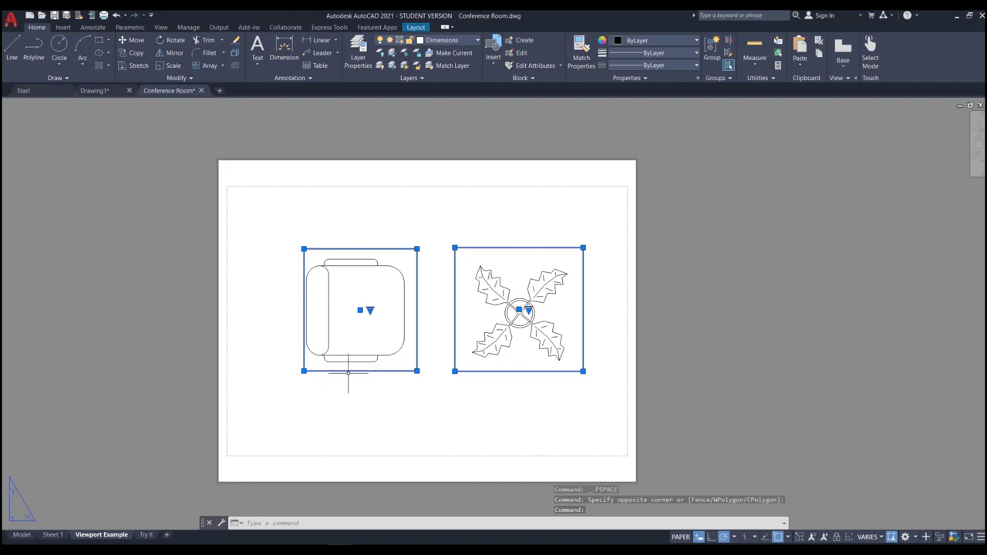
pyautogui.moveTo(347, 371); pyautogui.dragTo(327, 318)
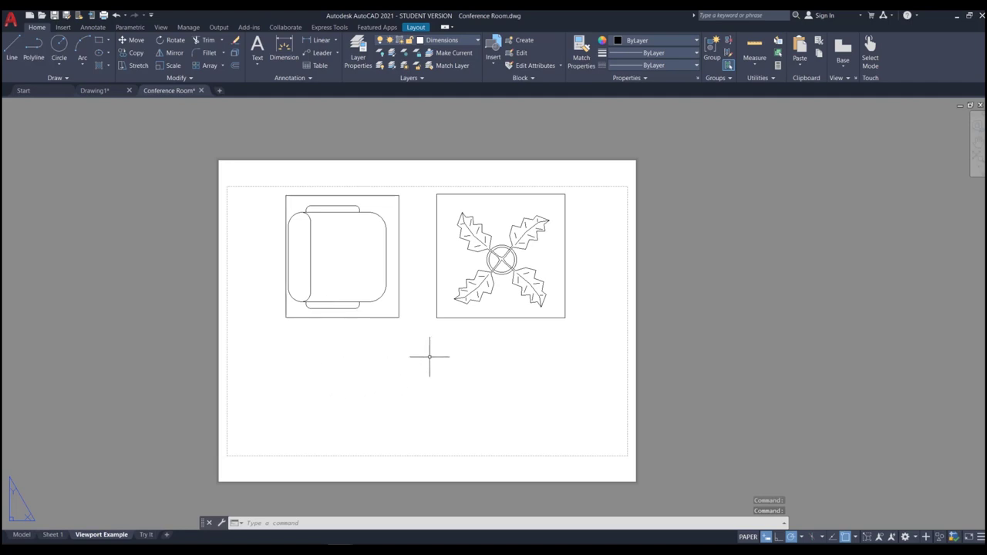
pyautogui.press('Escape')
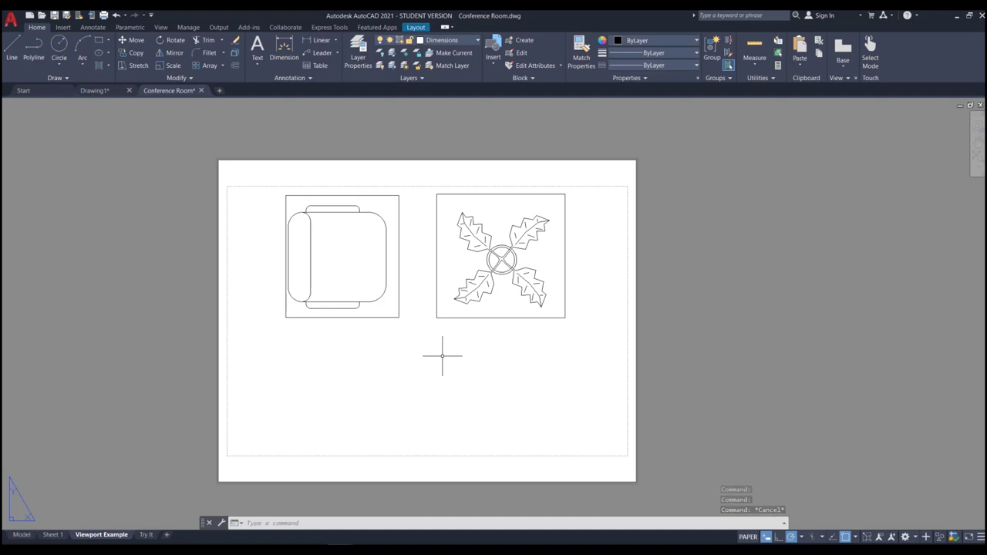
# - Create a rectangular layout viewport directly below the chair viewport, about as wide as the chair viewport
pyautogui.click(417, 28)
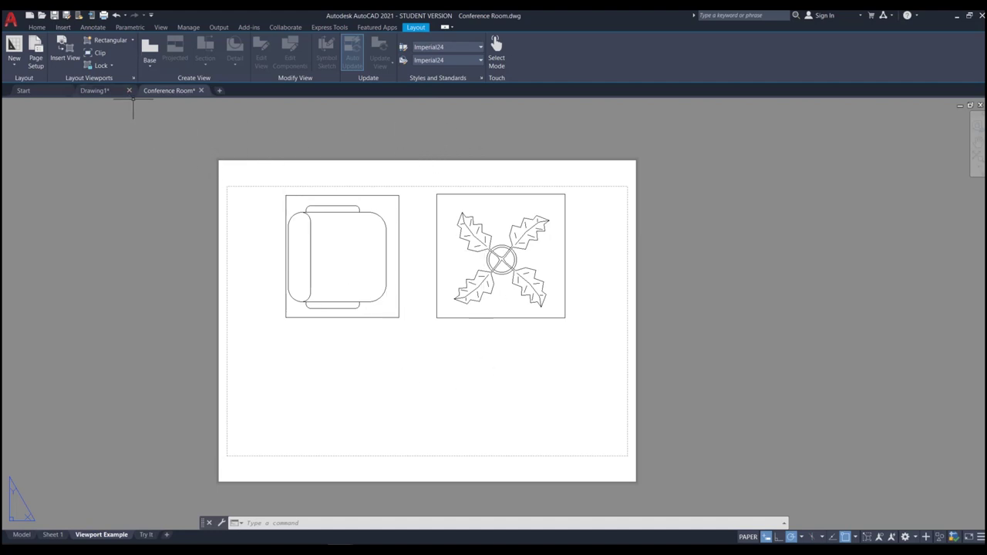
pyautogui.click(133, 38)
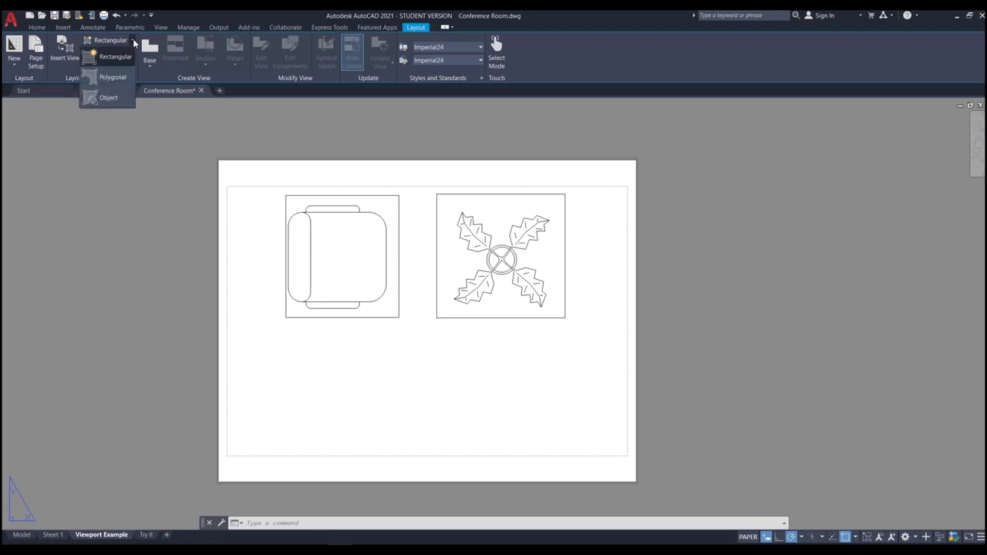
pyautogui.click(132, 38)
pyautogui.click(133, 41)
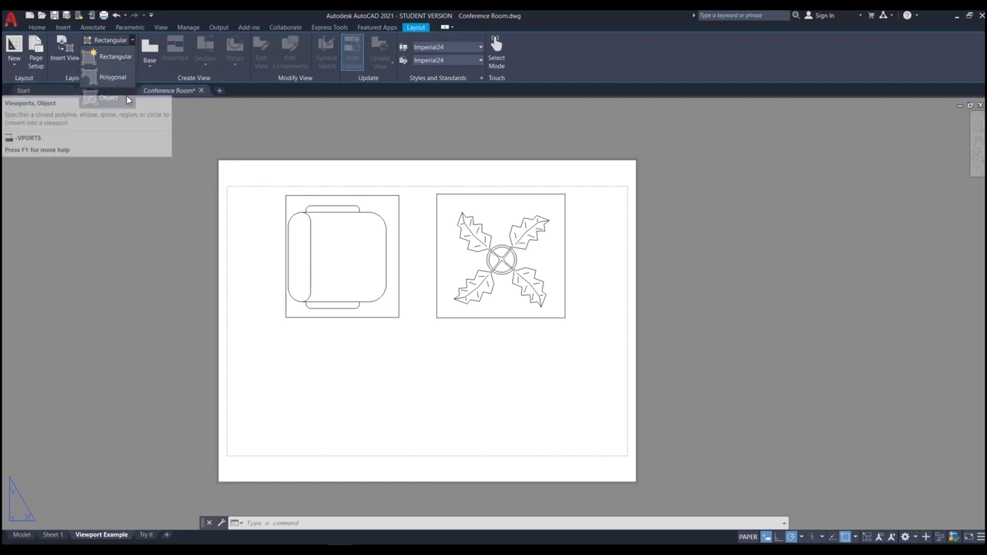
pyautogui.click(106, 58)
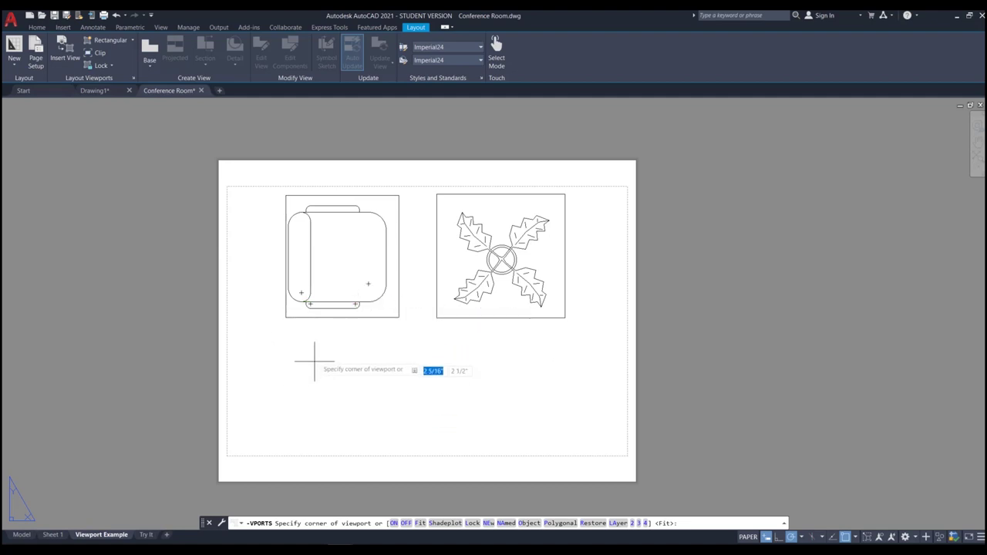
pyautogui.click(286, 337)
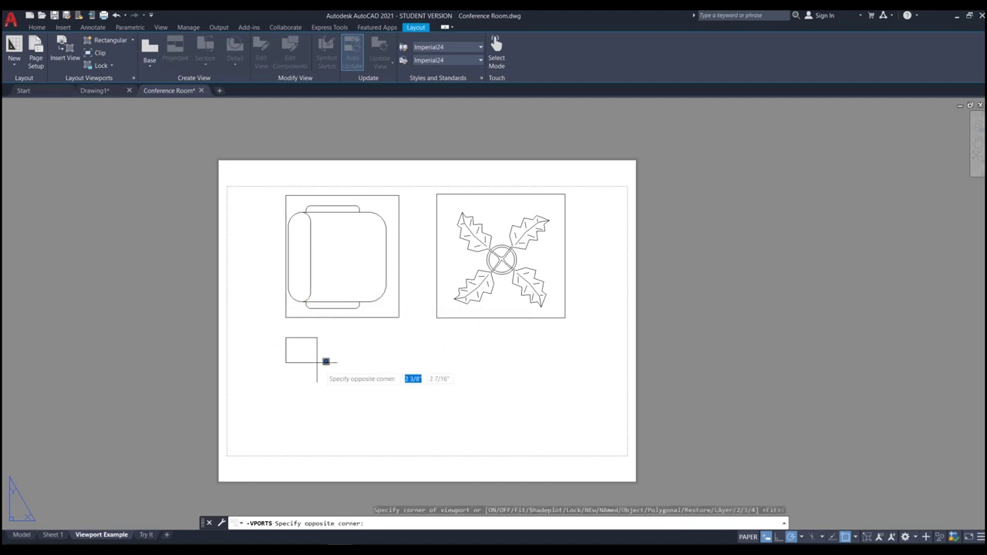
pyautogui.click(400, 449)
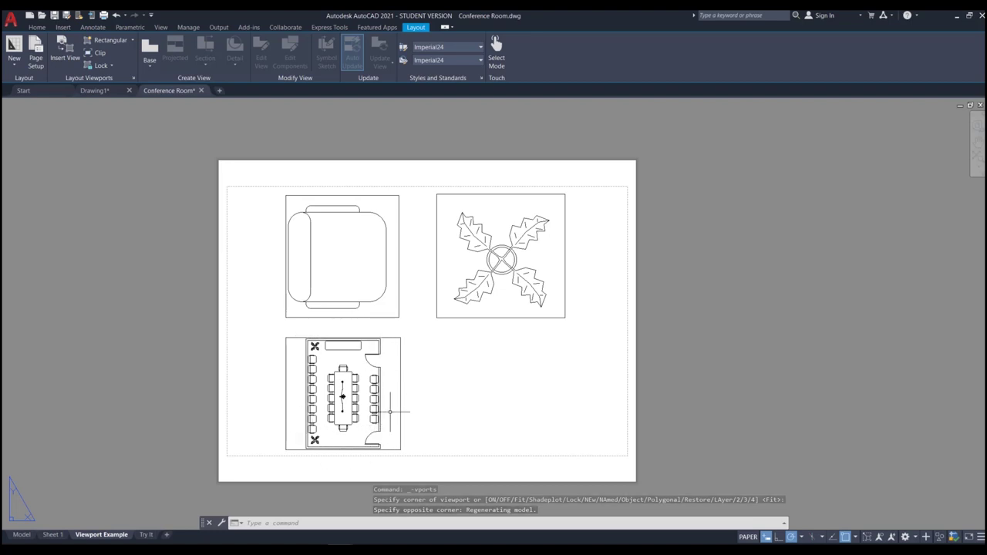
# - View the whole conference room plan in model space and return to the Viewport Example layout
pyautogui.click(18, 534)
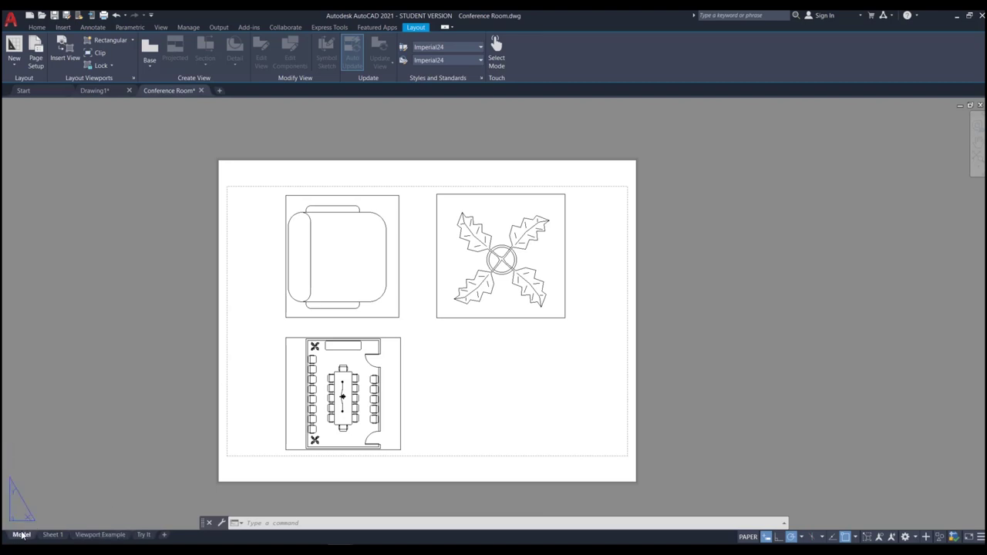
pyautogui.scroll(-2, 500, 306)
pyautogui.scroll(2, 339, 417)
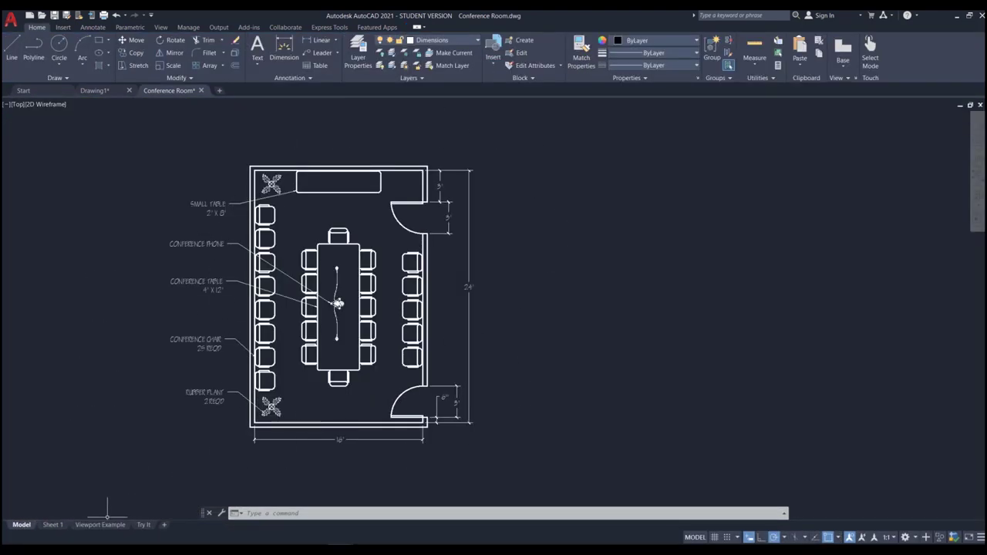
pyautogui.click(100, 526)
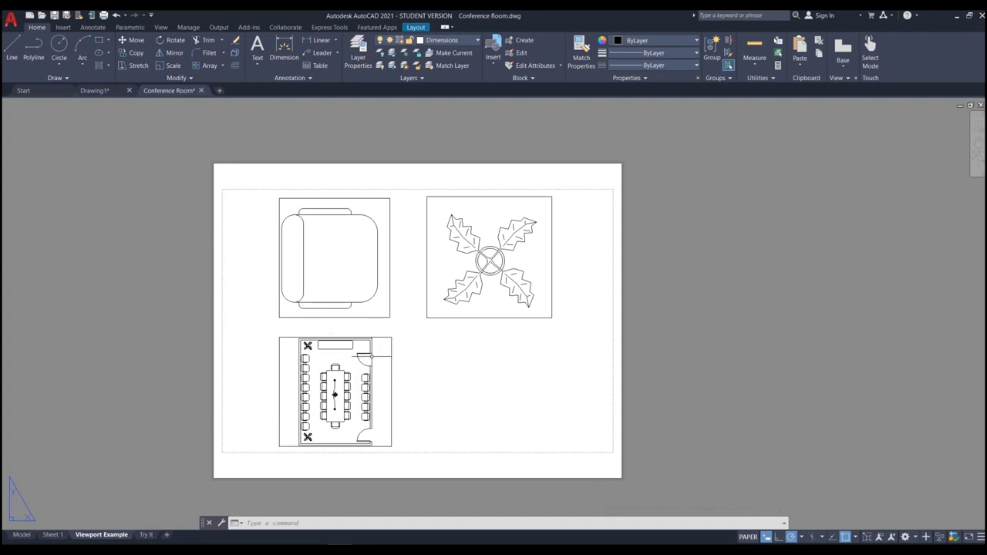
# - Activate the new viewport and zoom and pan inside it to frame a single conference chair along the wall
pyautogui.click(382, 354)
pyautogui.press('Escape')
pyautogui.doubleClick(384, 351)
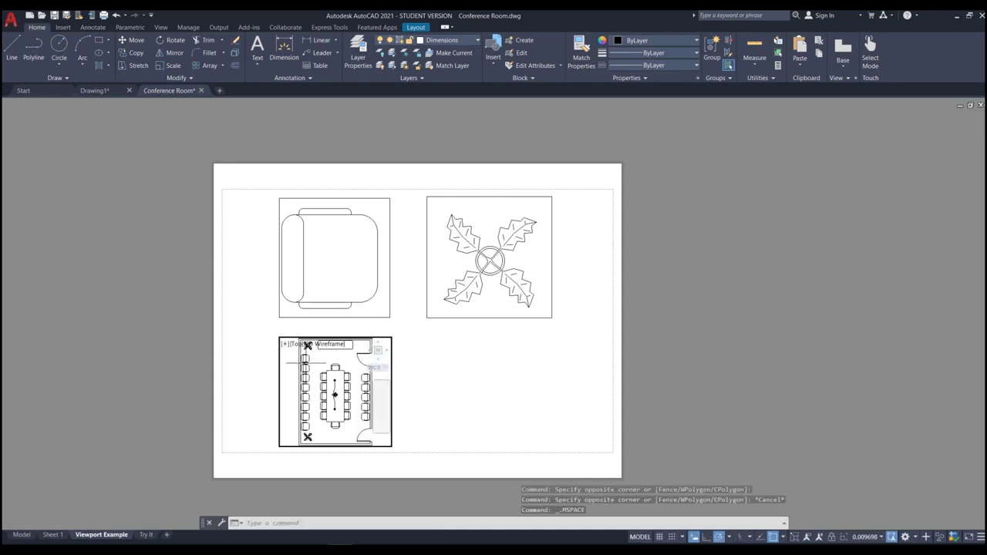
pyautogui.scroll(2, 307, 428)
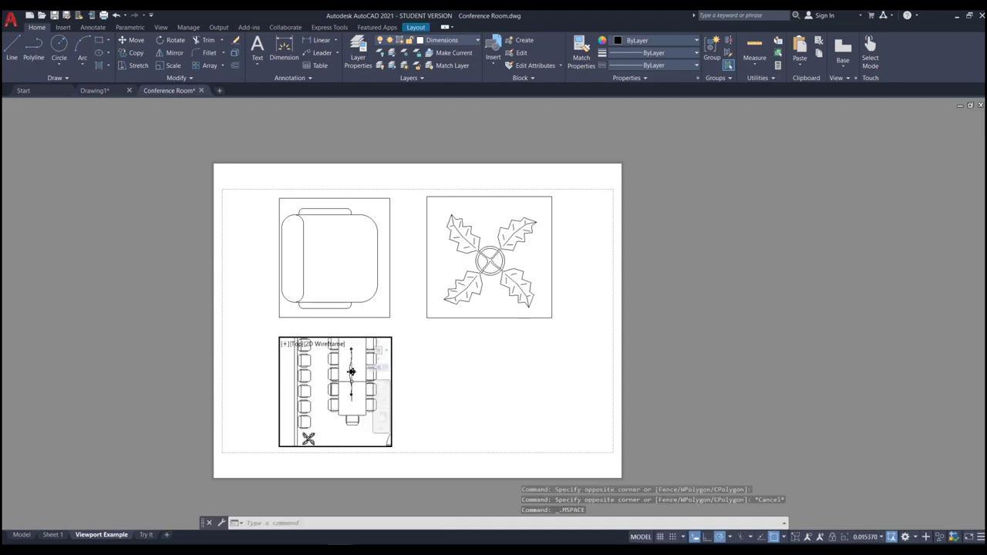
pyautogui.scroll(-2, 351, 372)
pyautogui.scroll(2, 324, 392)
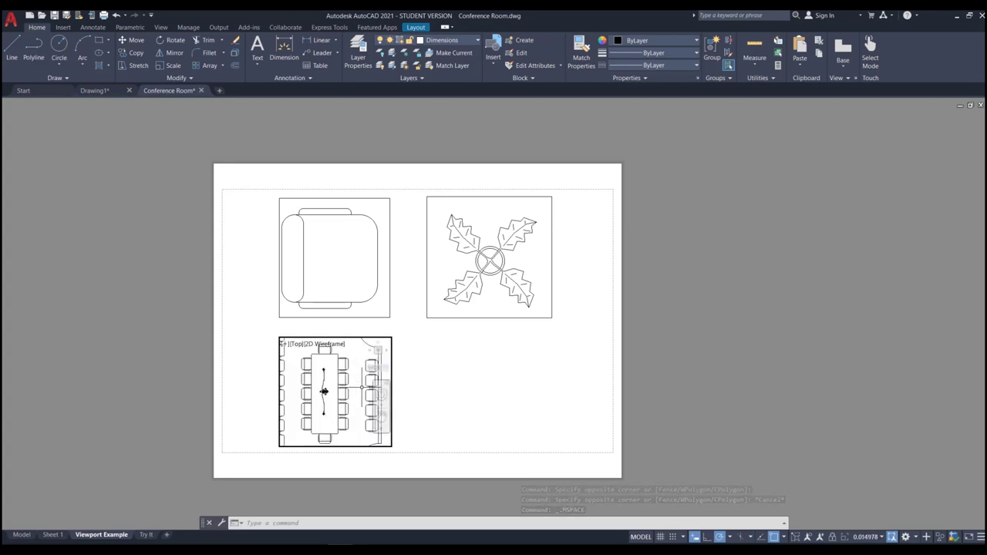
pyautogui.scroll(4, 302, 390)
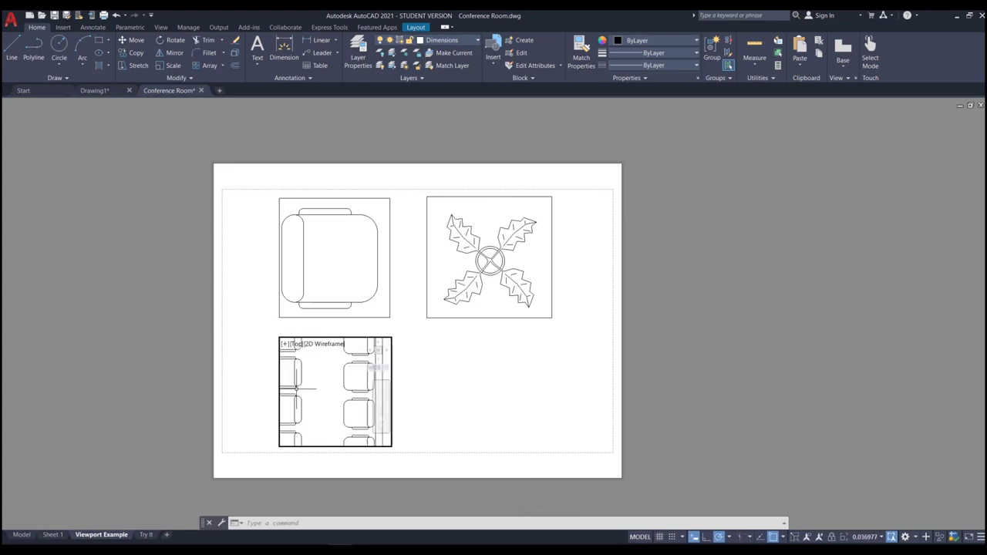
pyautogui.scroll(3, 296, 389)
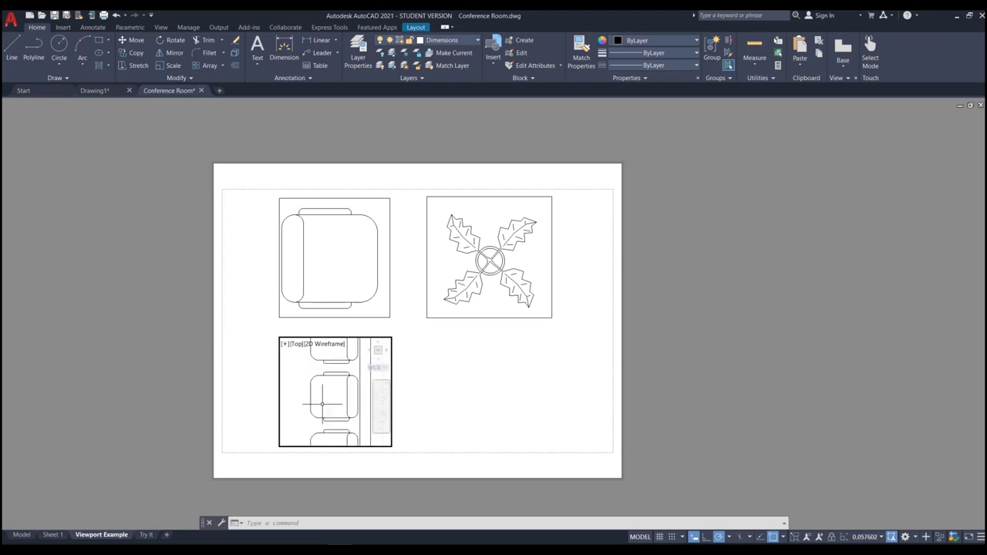
pyautogui.scroll(2, 337, 397)
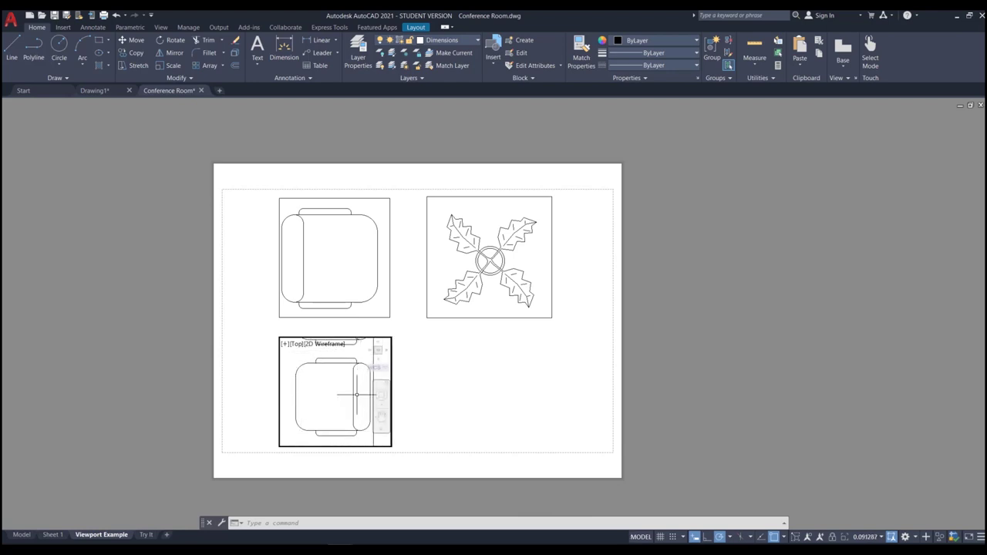
pyautogui.moveTo(331, 412); pyautogui.dragTo(331, 383, button='middle')
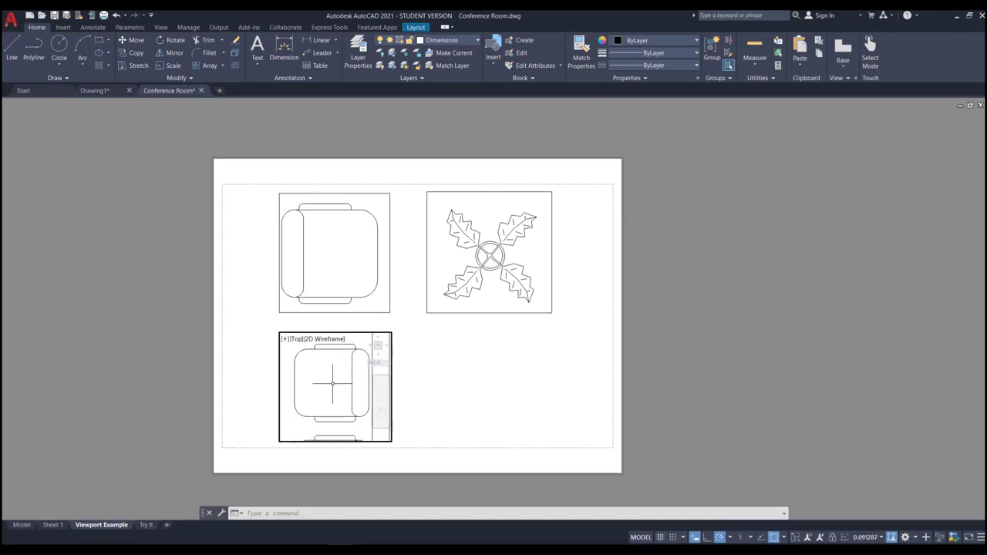
pyautogui.moveTo(322, 389); pyautogui.dragTo(323, 398, button='middle')
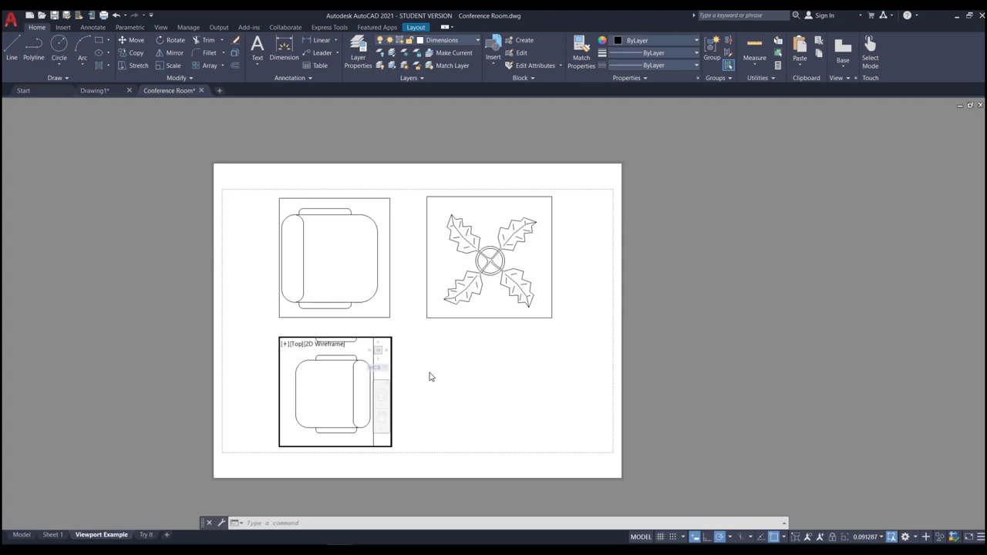
# - Cycle the active viewport repeatedly through the three layout viewports, ending on the new chair viewport
pyautogui.hotkey('ctrl', 'r')
pyautogui.hotkey('ctrl', 'r')
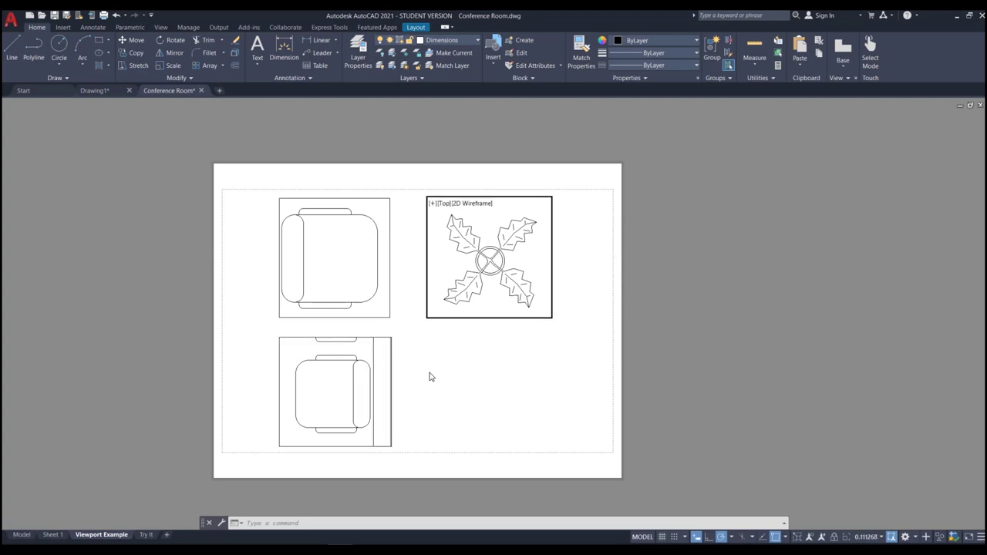
pyautogui.hotkey('ctrl', 'r')
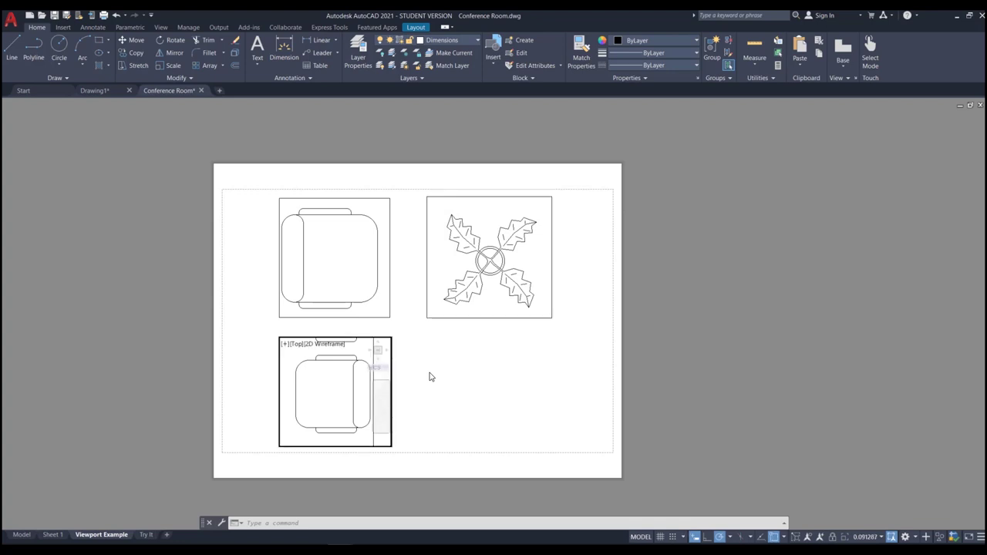
pyautogui.hotkey('ctrl', 'r')
pyautogui.hotkey('ctrl', 'r')
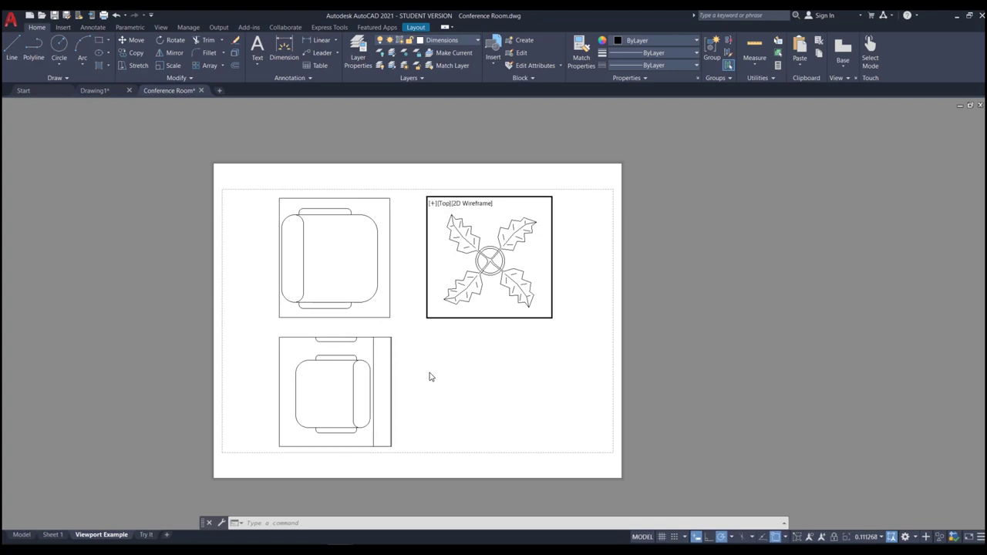
pyautogui.hotkey('ctrl', 'r')
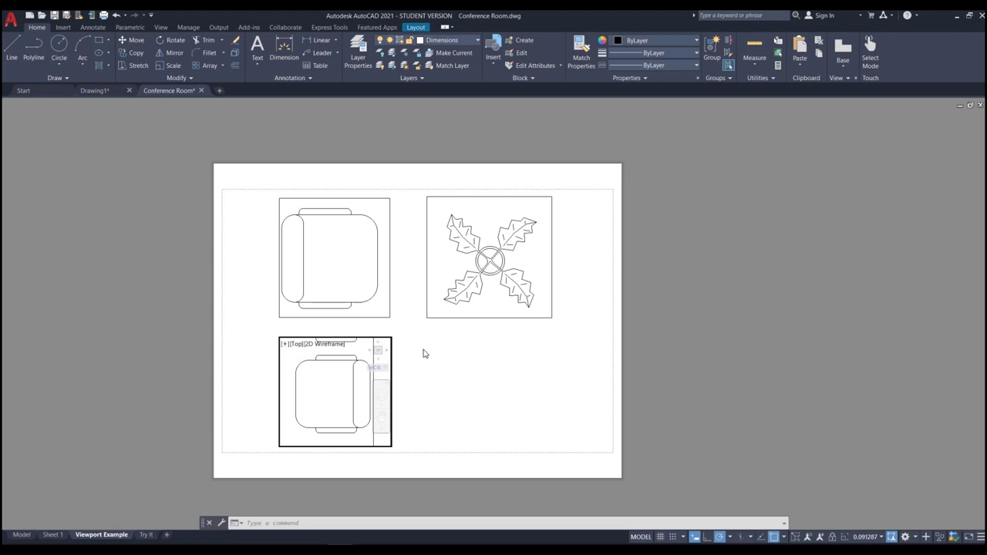
pyautogui.click(379, 311)
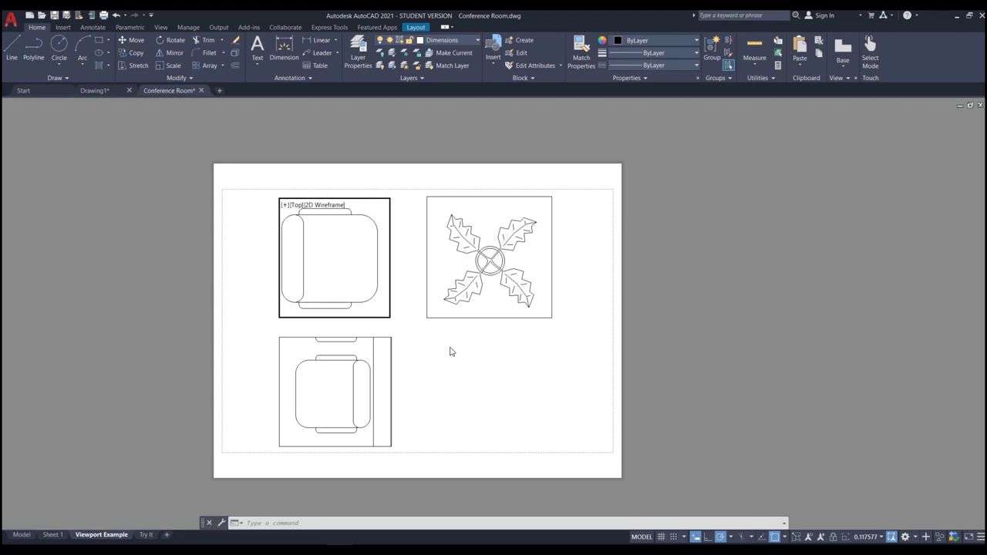
pyautogui.hotkey('ctrl', 'r')
pyautogui.hotkey('ctrl', 'r')
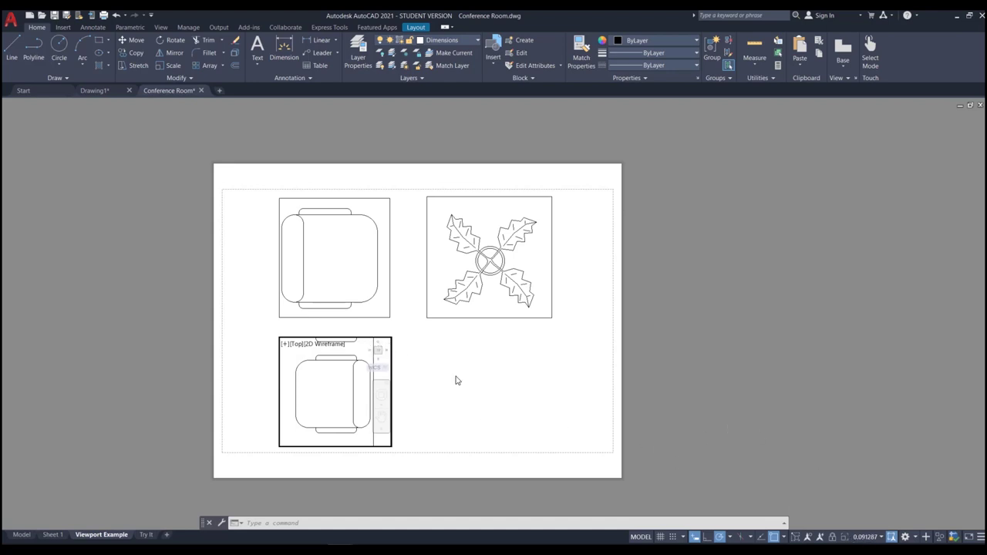
# - Switch to paper space, reactivate the new chair viewport, try the 3" = 1'-0" scale, and set its scale to 1" = 1'-0"
pyautogui.click(634, 539)
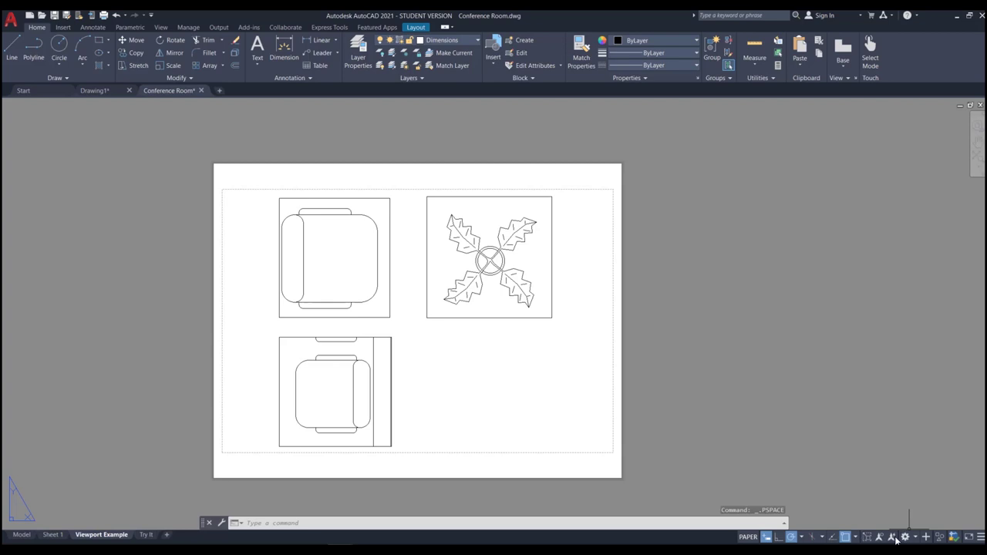
pyautogui.doubleClick(387, 391)
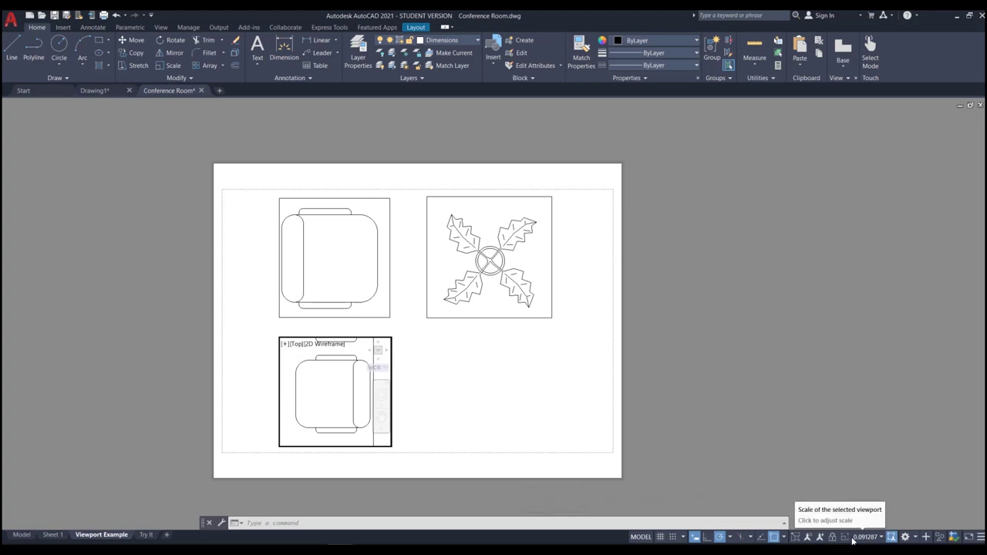
pyautogui.click(865, 538)
pyautogui.click(865, 538)
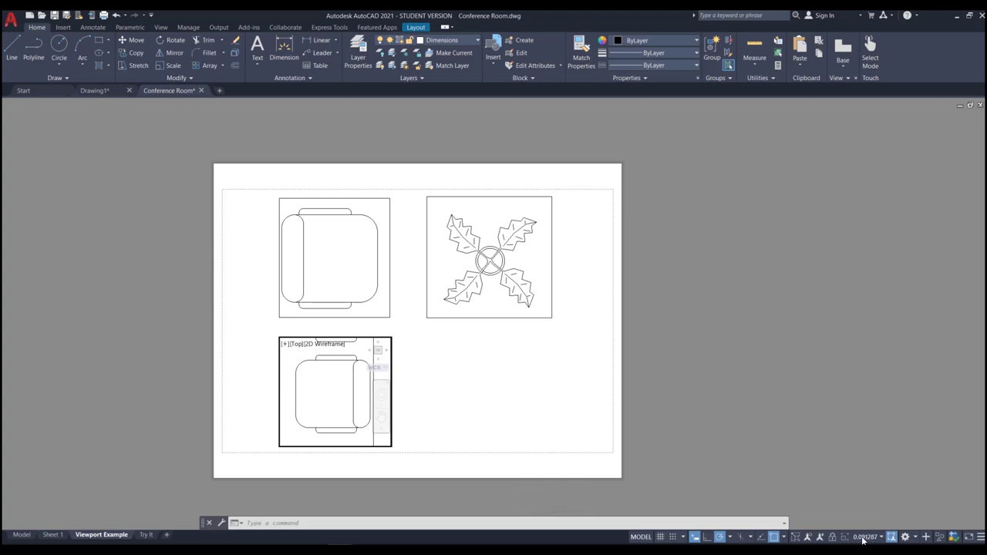
pyautogui.click(865, 537)
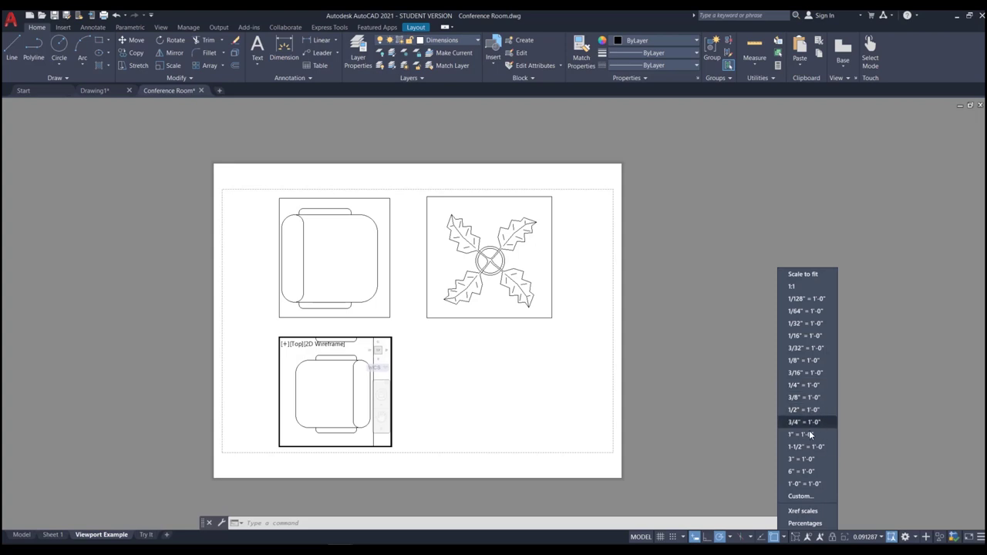
pyautogui.click(808, 459)
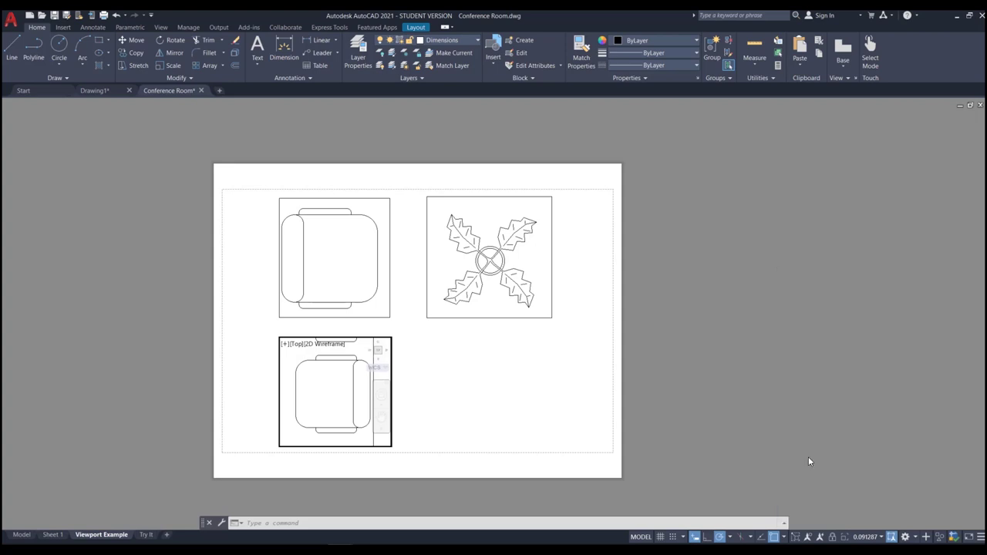
pyautogui.click(869, 537)
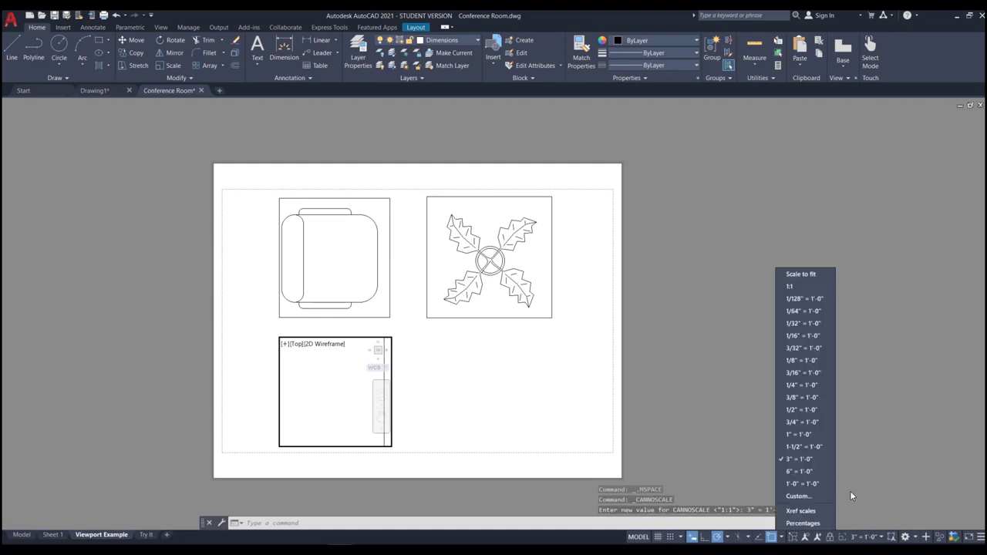
pyautogui.click(802, 437)
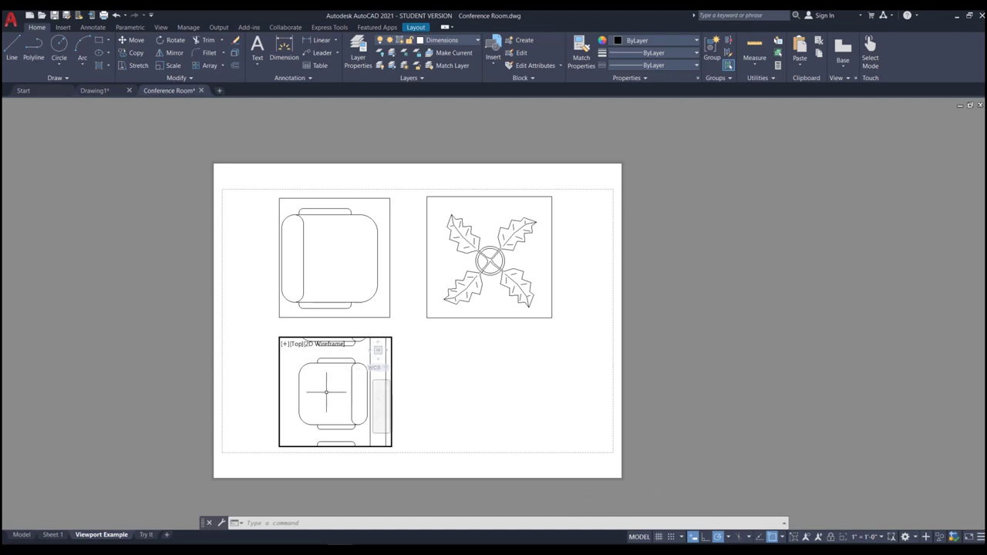
# - Zoom in and out inside the new viewport to examine how zooming affects its viewport scale
pyautogui.scroll(-2, 326, 391)
pyautogui.scroll(2, 326, 392)
pyautogui.scroll(-1, 321, 387)
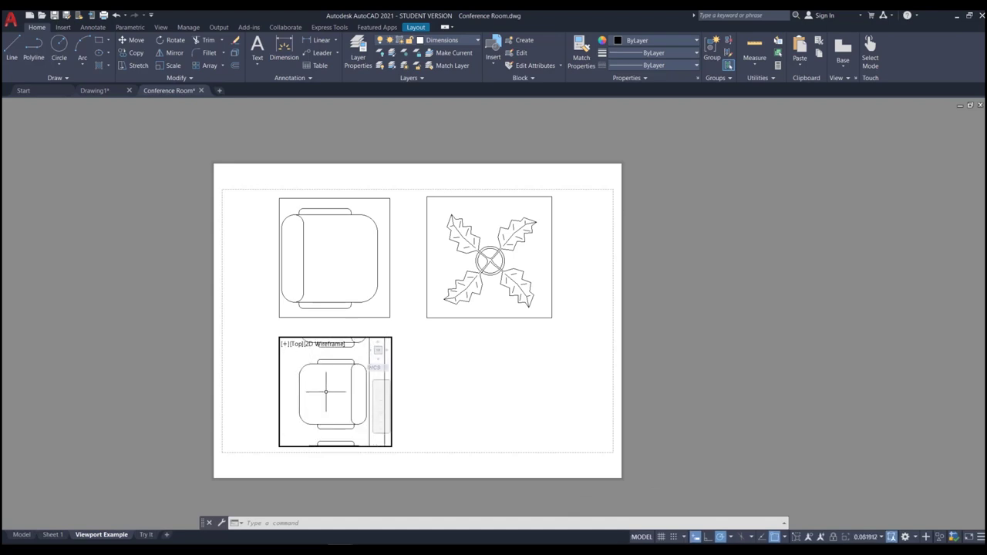
pyautogui.scroll(-2, 327, 388)
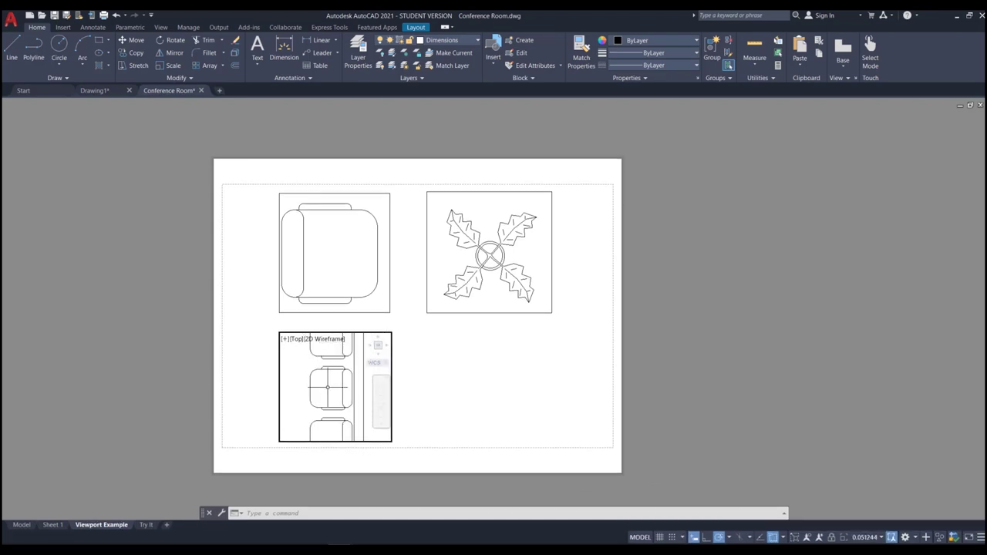
pyautogui.scroll(2, 327, 388)
pyautogui.scroll(-2, 327, 388)
pyautogui.scroll(2, 327, 388)
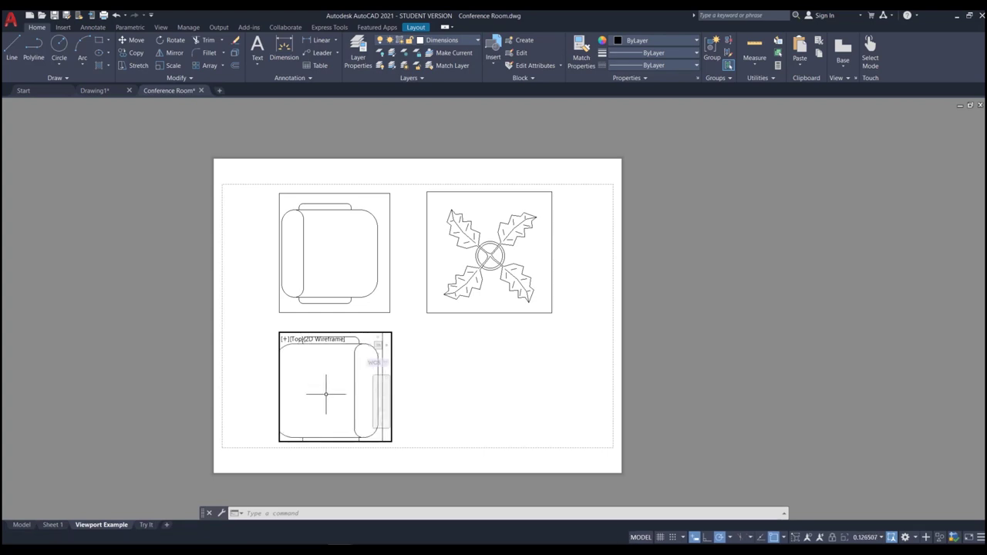
pyautogui.scroll(-1, 335, 383)
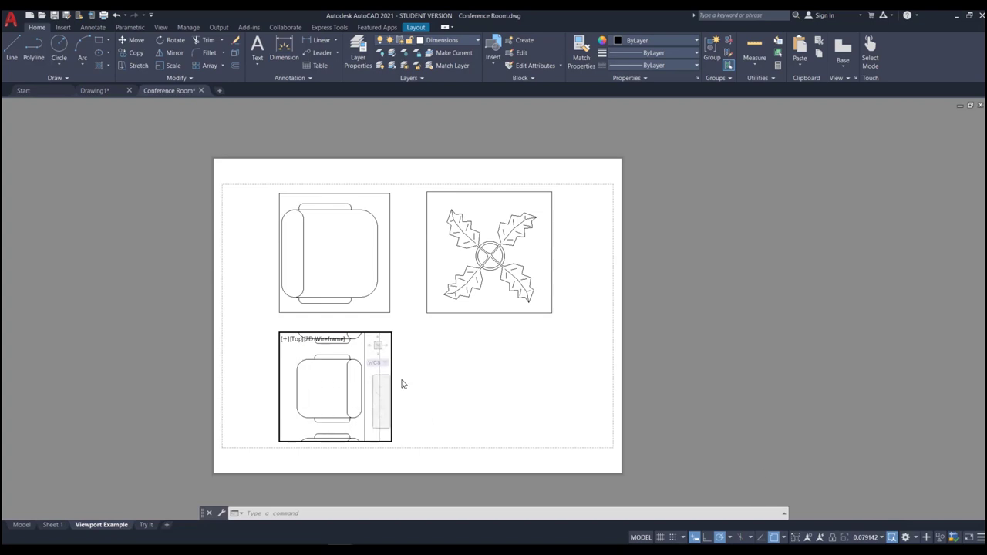
# - Set the lower chair viewport's scale to 1" = 1'-0" and return to paper space
pyautogui.click(875, 536)
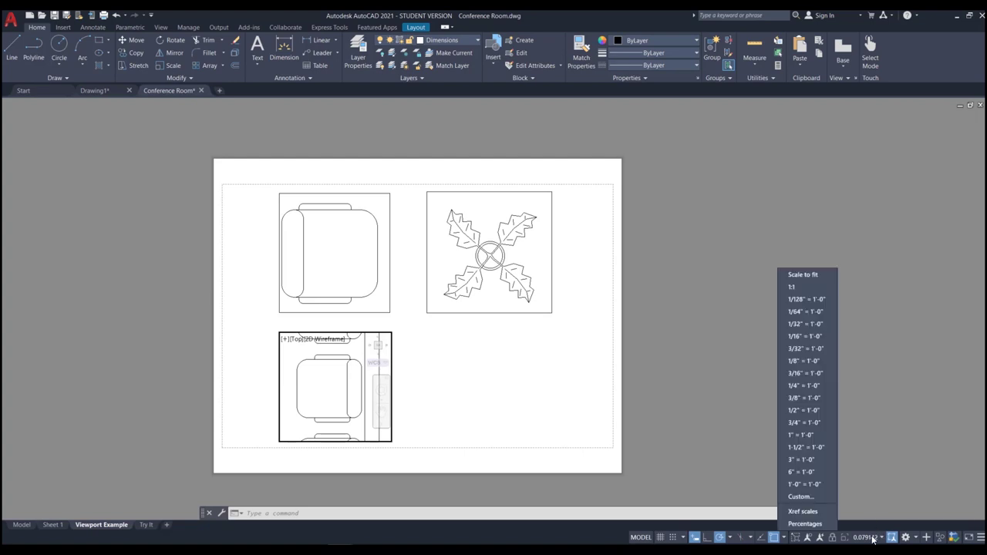
pyautogui.click(811, 436)
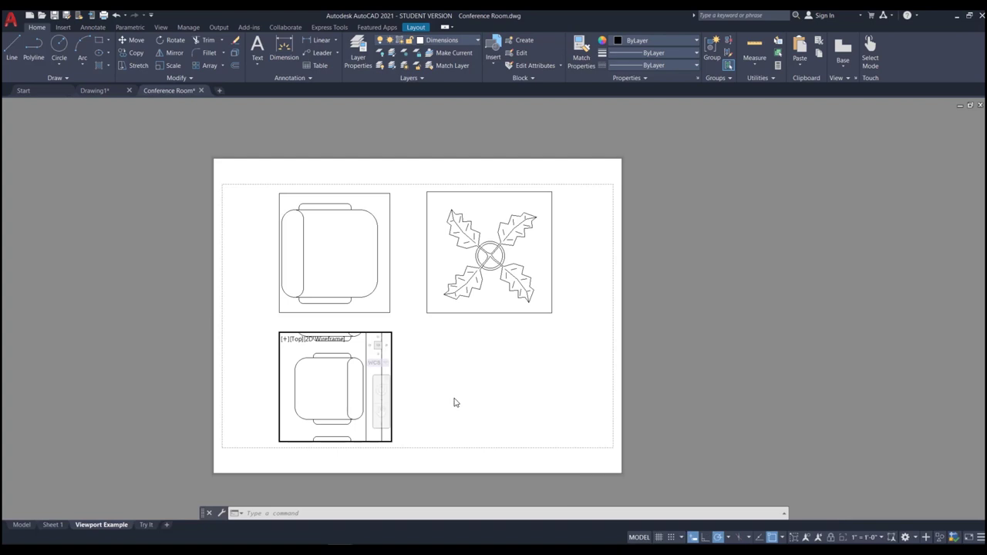
pyautogui.doubleClick(533, 356)
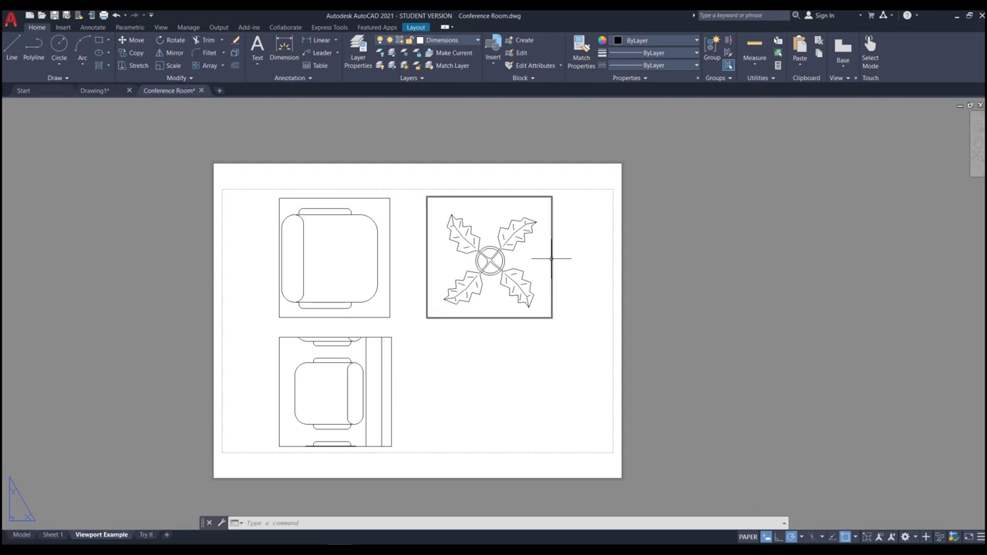
# - Activate the plant viewport and zoom and pan repeatedly inside it, ending with the whole plant framed
pyautogui.moveTo(551, 257)
pyautogui.mouseDown(button='middle')
pyautogui.moveTo(542, 282)
pyautogui.moveTo(554, 262)
pyautogui.moveTo(550, 275)
pyautogui.mouseUp(button='middle')
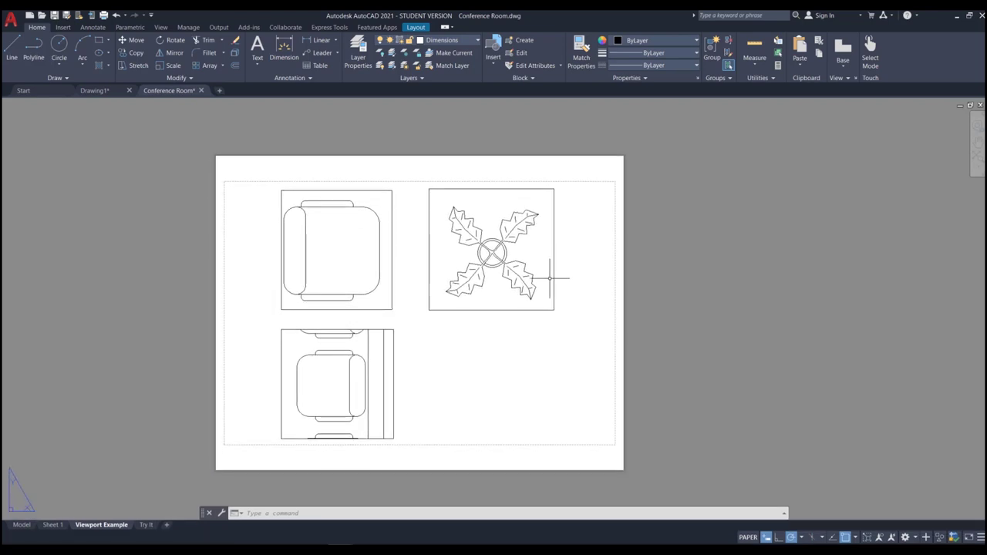
pyautogui.doubleClick(550, 276)
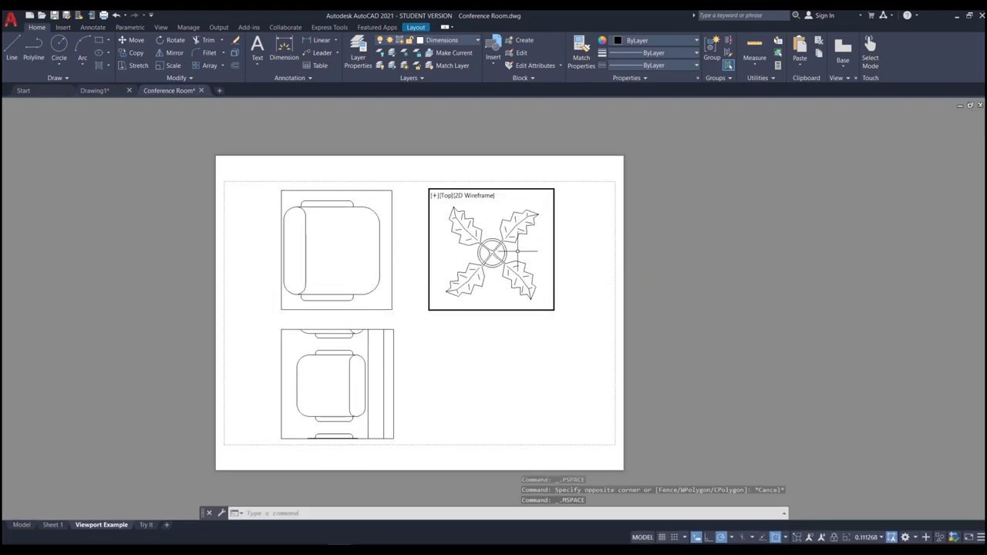
pyautogui.scroll(-2, 474, 271)
pyautogui.scroll(-2, 473, 272)
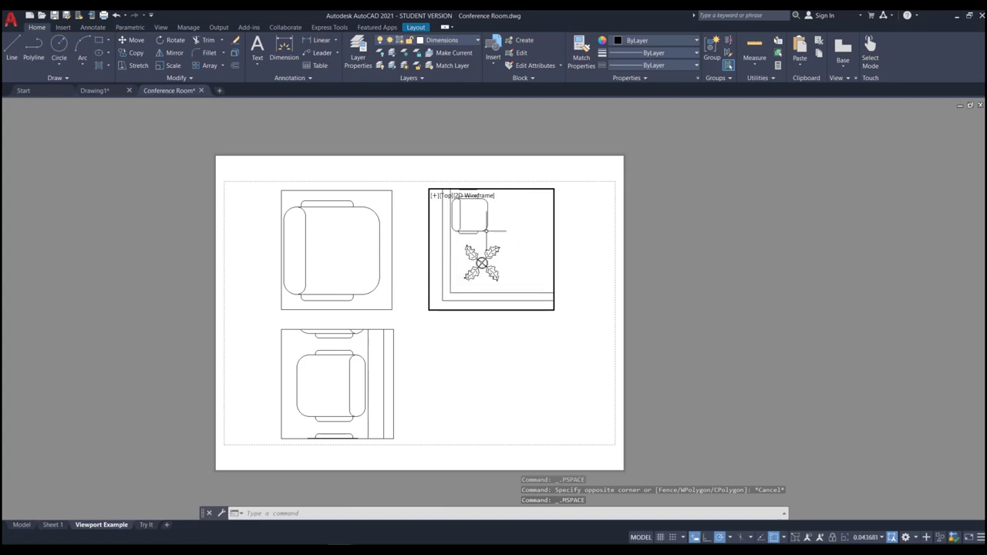
pyautogui.scroll(2, 478, 274)
pyautogui.scroll(-3, 493, 279)
pyautogui.scroll(3, 497, 281)
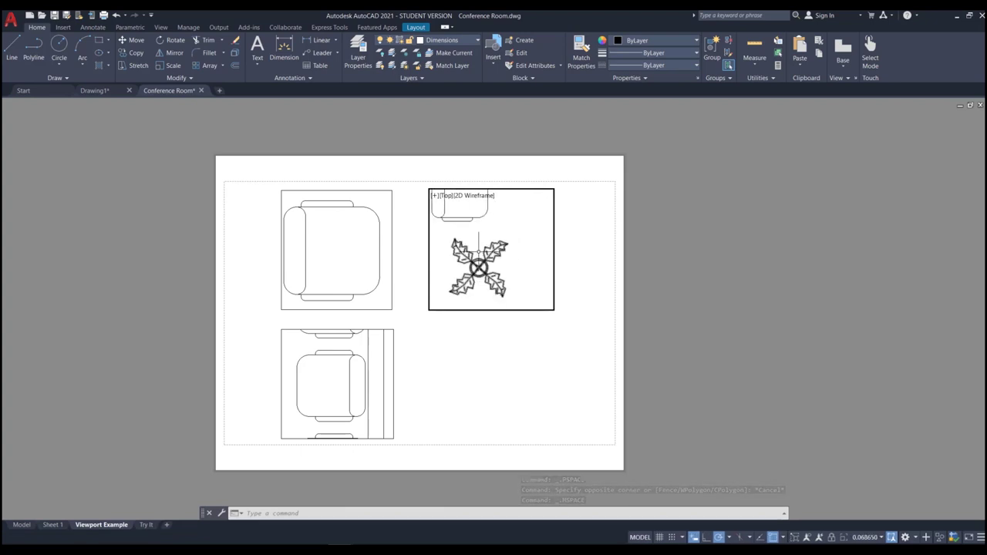
pyautogui.scroll(-1, 480, 221)
pyautogui.scroll(1, 482, 236)
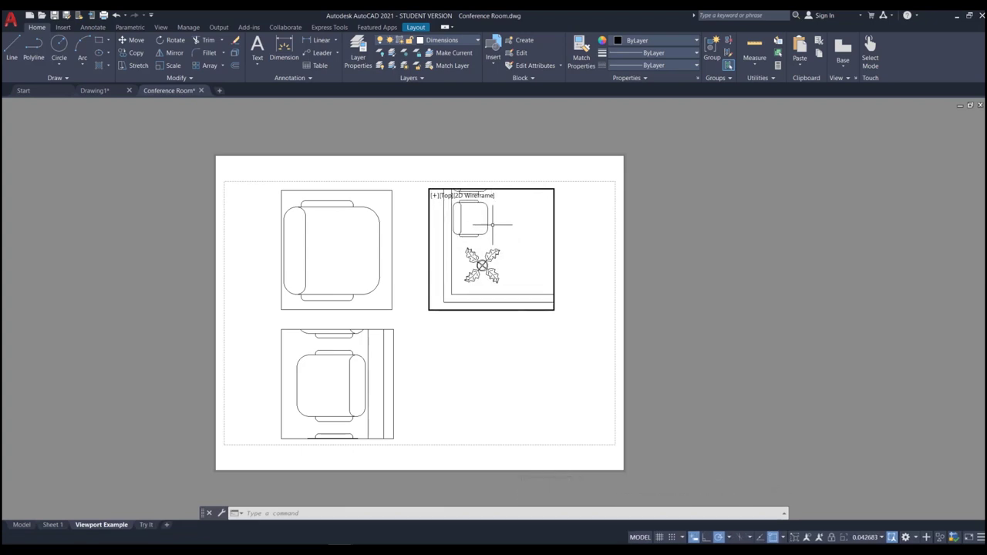
pyautogui.scroll(-1, 492, 221)
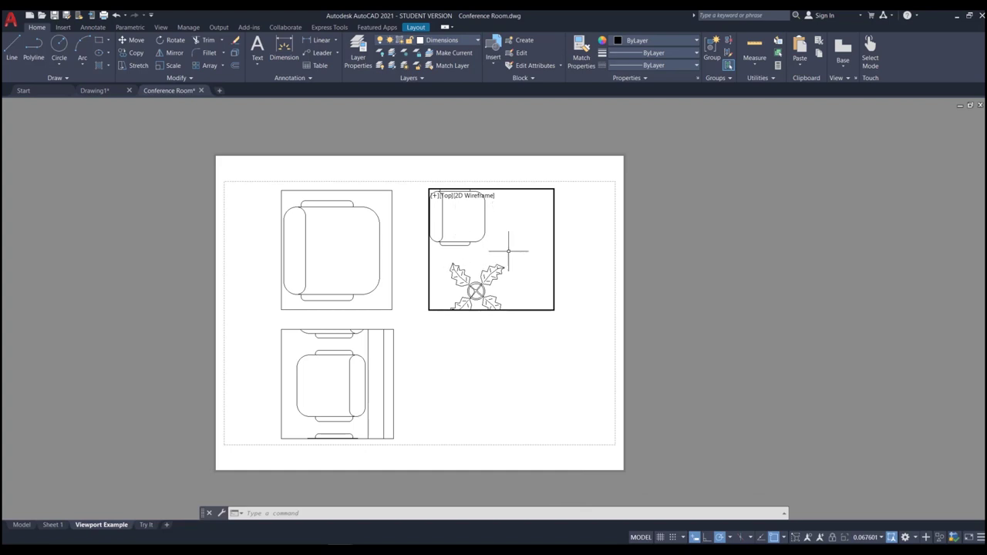
pyautogui.moveTo(524, 255); pyautogui.dragTo(522, 251, button='middle')
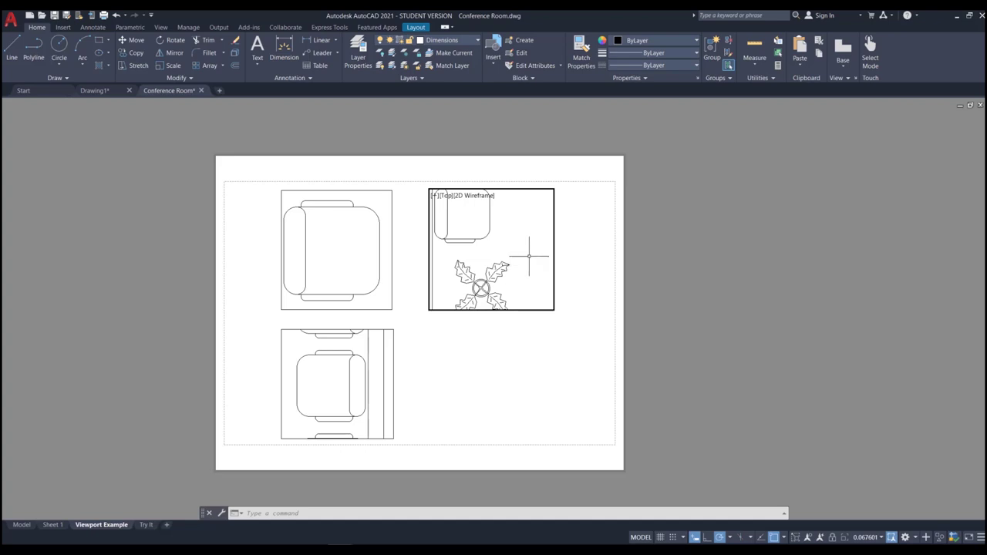
pyautogui.scroll(2, 473, 276)
pyautogui.scroll(-2, 473, 276)
pyautogui.scroll(2, 485, 266)
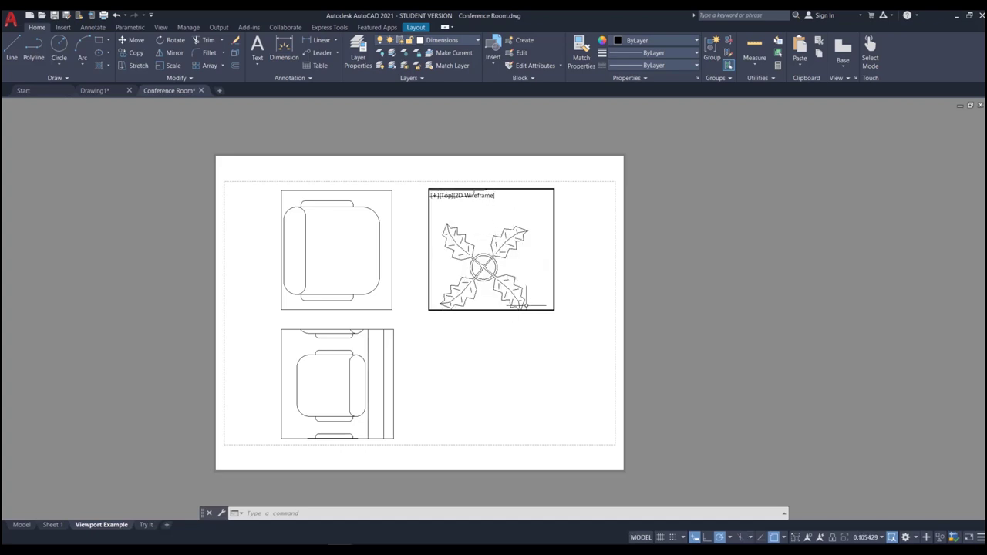
# - Return to paper space and stretch the plant viewport's lower edge down to nearly the bottom of the lower chair viewport
pyautogui.doubleClick(566, 255)
pyautogui.click(566, 257)
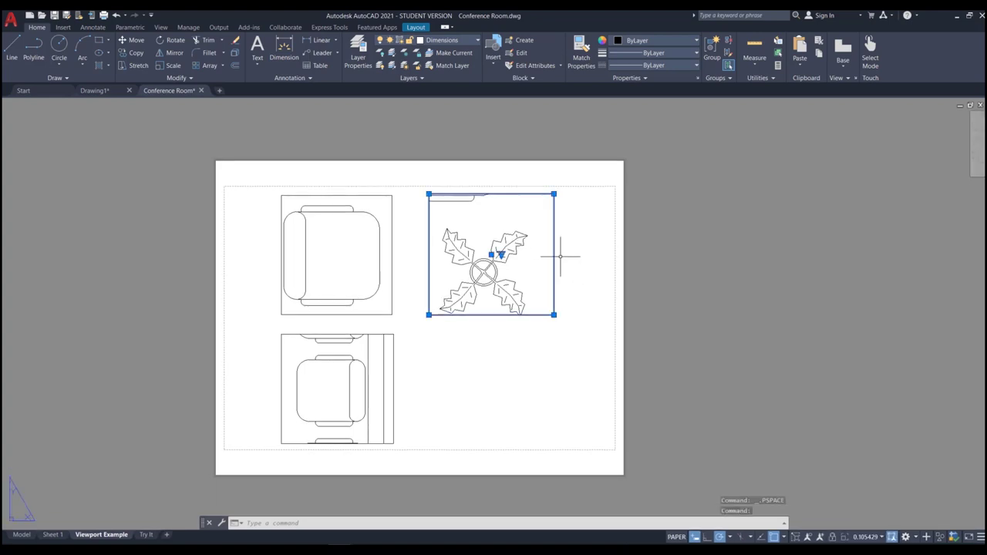
pyautogui.click(554, 314)
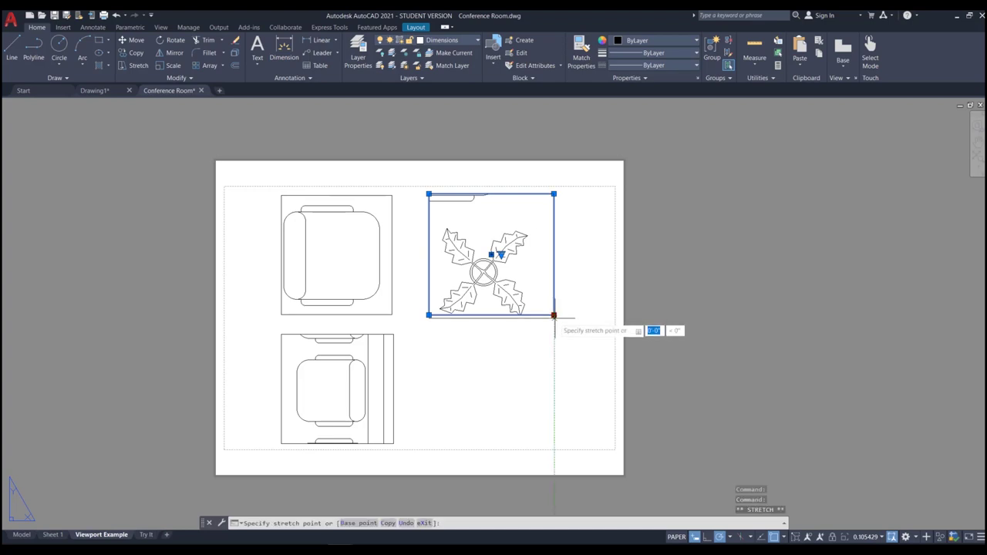
pyautogui.click(554, 426)
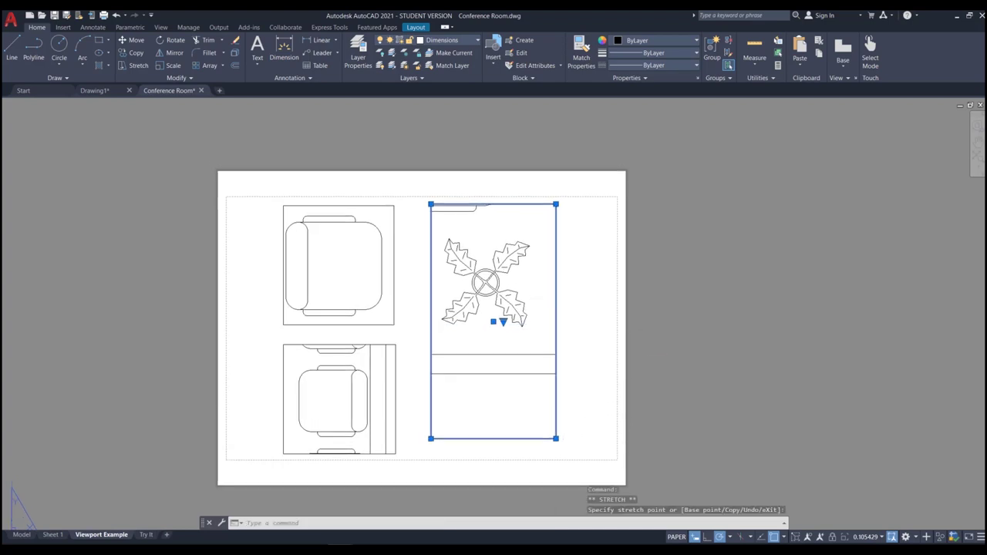
# - Inside the enlarged plant viewport, pan the drawing to frame both the chair and the plant, and return to paper space
pyautogui.doubleClick(527, 270)
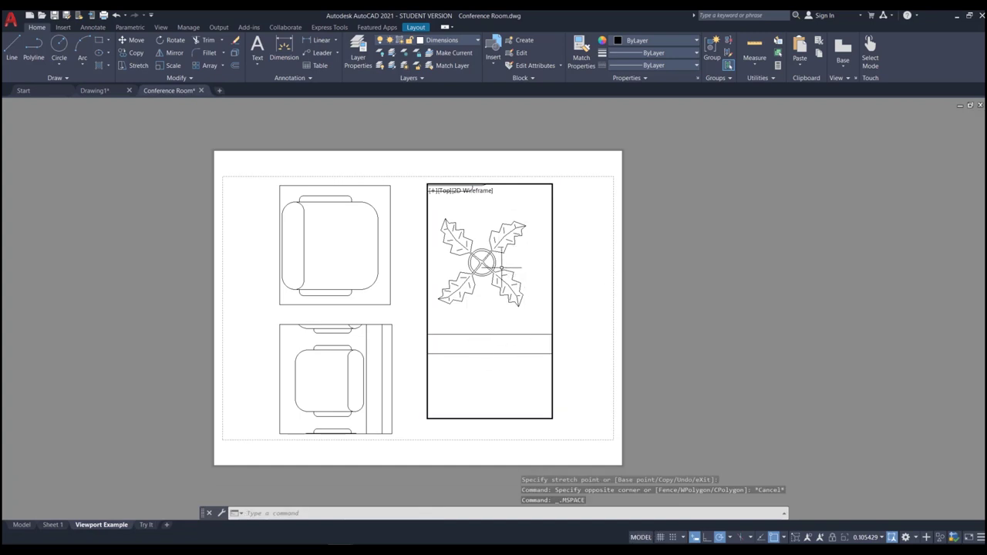
pyautogui.moveTo(498, 273); pyautogui.dragTo(517, 366, button='middle')
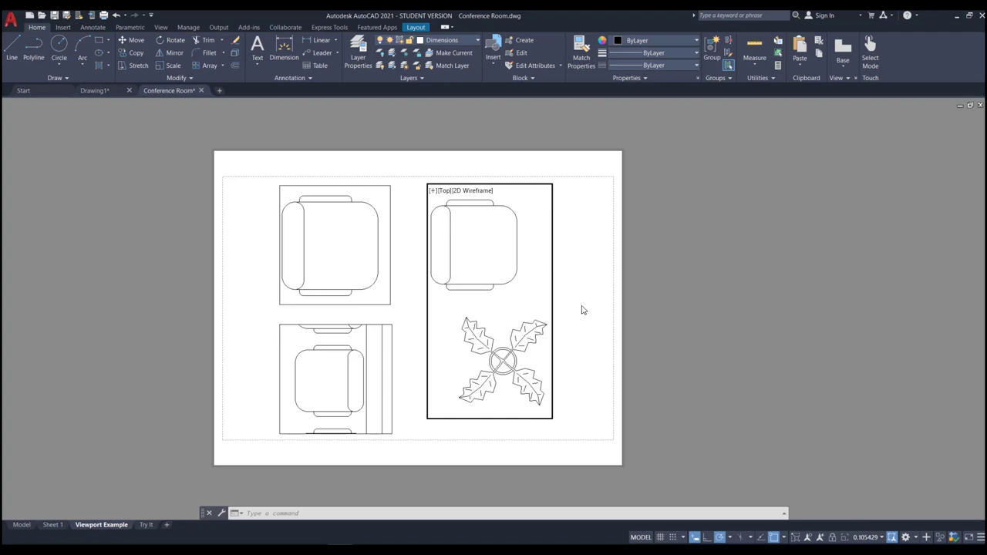
pyautogui.doubleClick(574, 234)
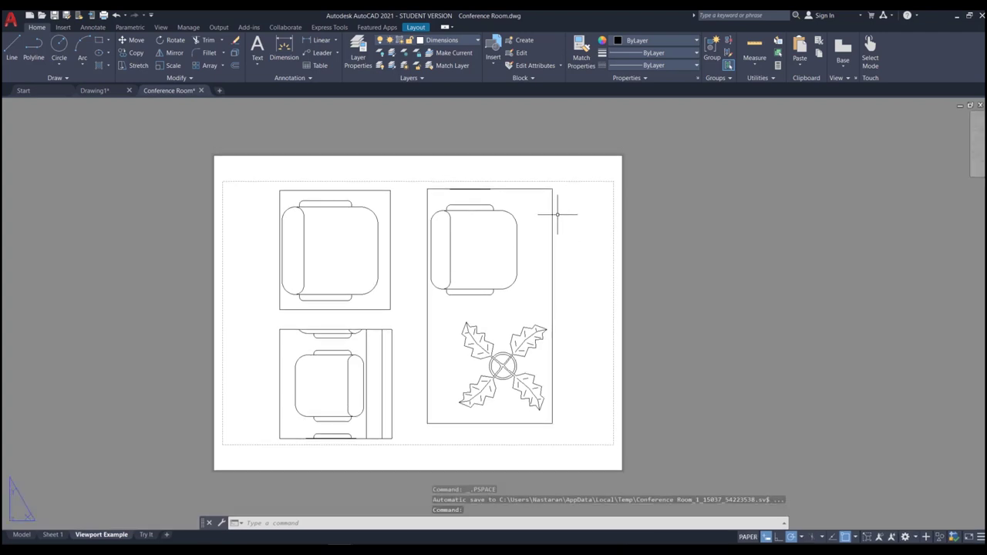
# - Adjust the tall chair-and-plant viewport's upper edge to line up with the top of the neighbouring chair viewport
pyautogui.click(552, 209)
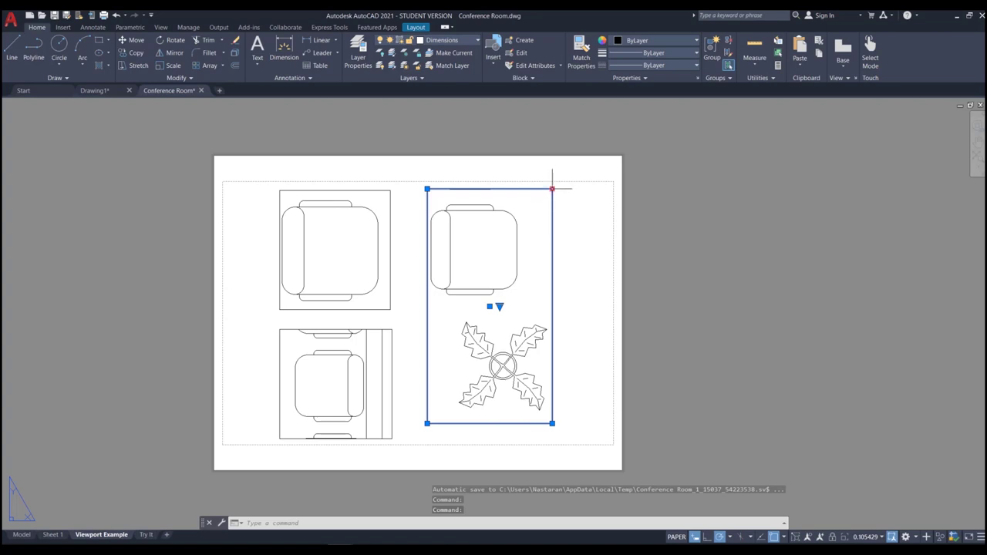
pyautogui.click(553, 188)
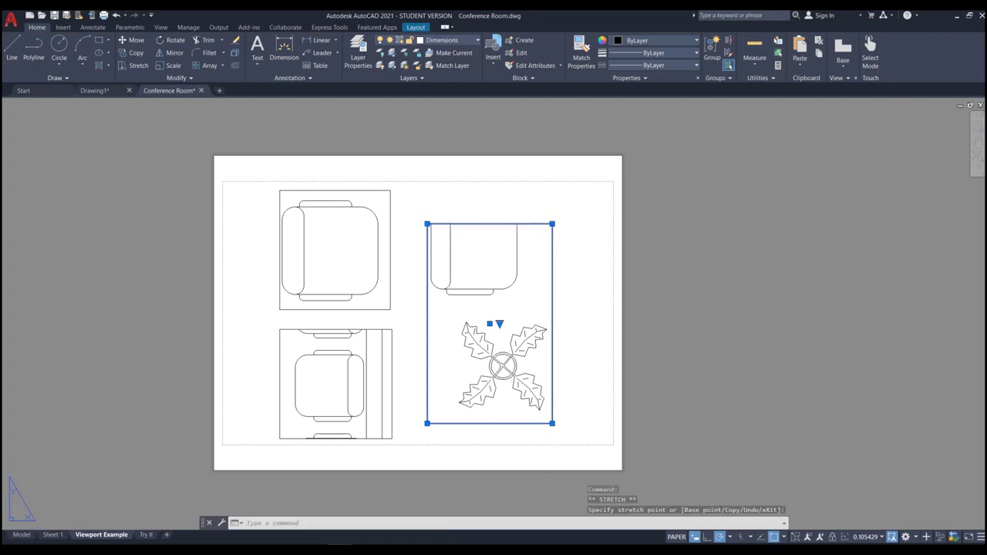
pyautogui.press('Escape')
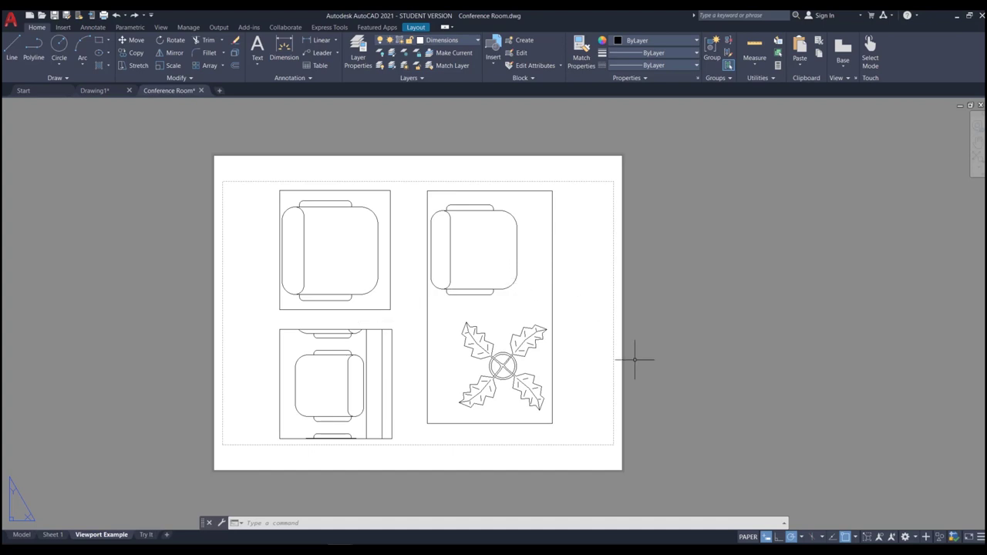
# - Maximize the chair-and-plant viewport, draw a circle centred on the plant and crossing its leaves, and restore the layout view
pyautogui.click(533, 270)
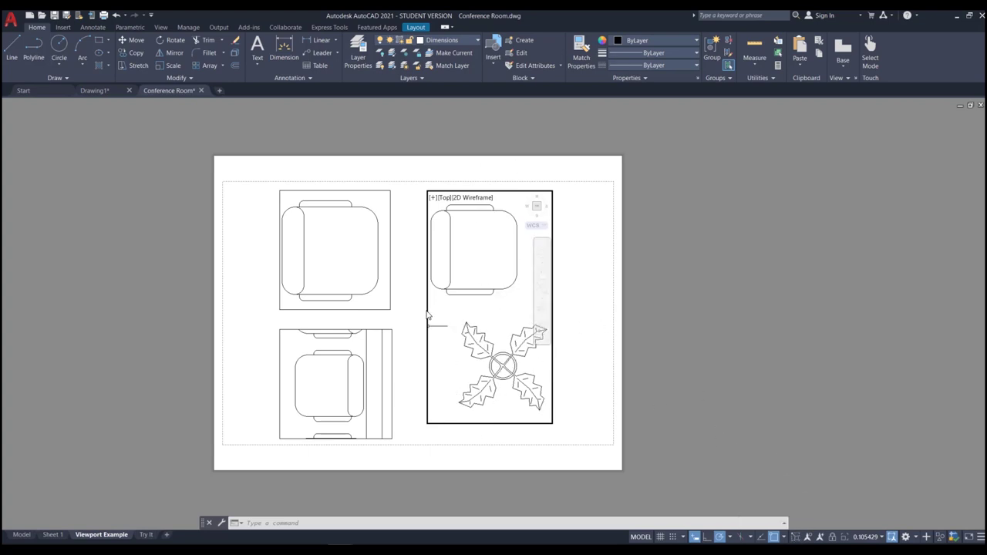
pyautogui.click(795, 538)
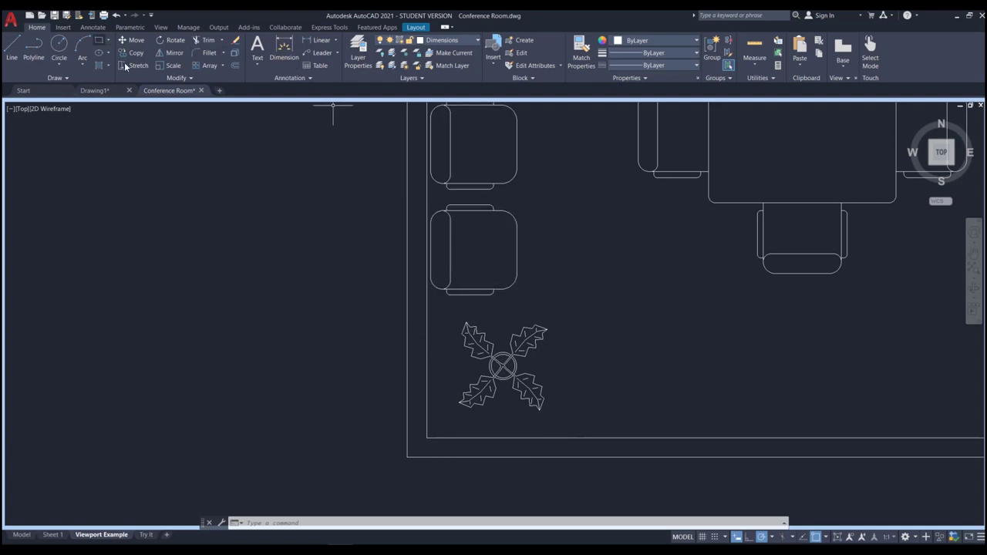
pyautogui.click(56, 46)
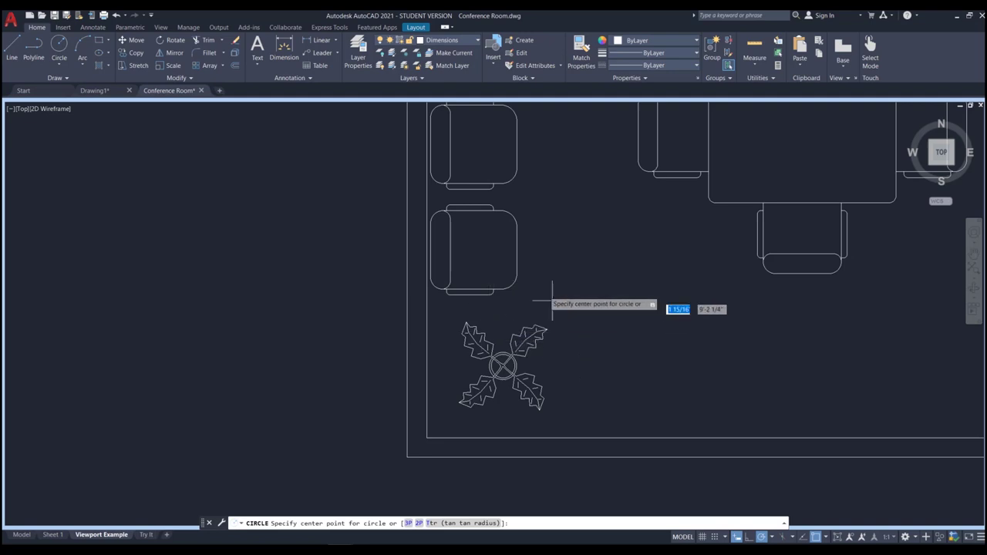
pyautogui.click(501, 365)
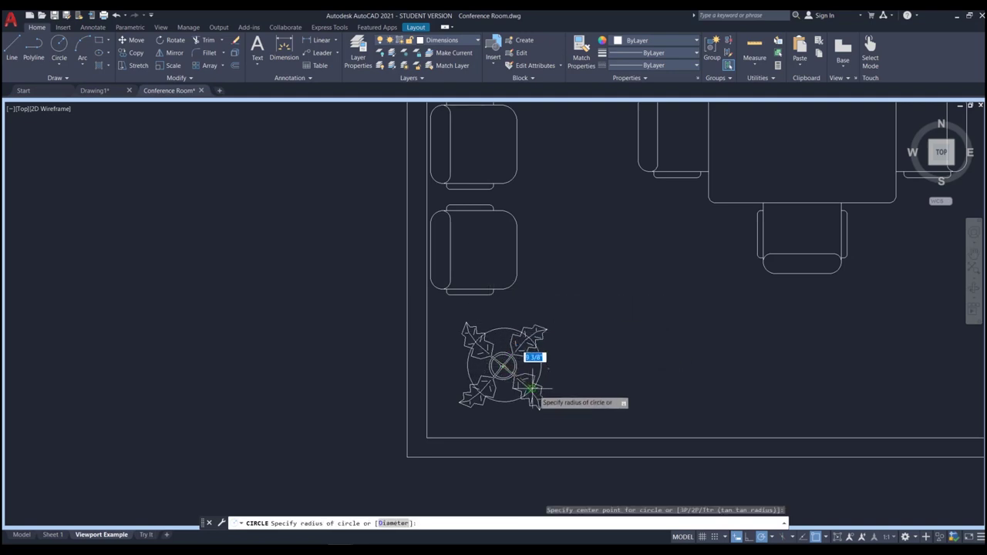
pyautogui.click(533, 392)
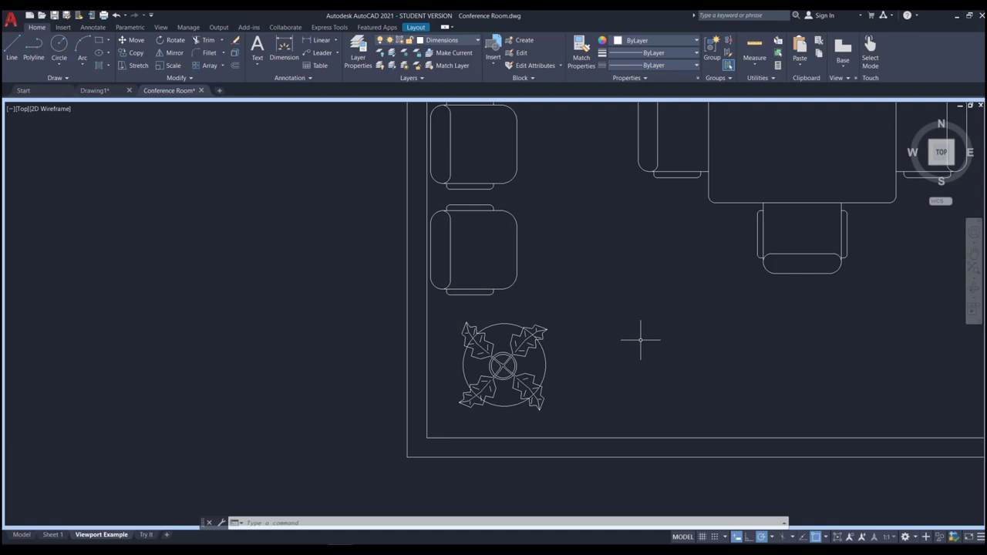
pyautogui.click(840, 537)
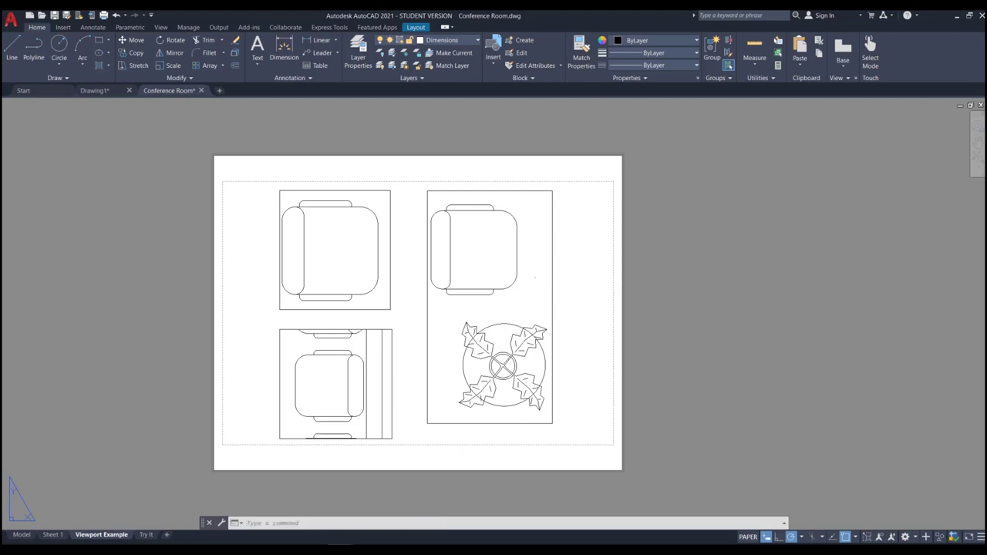
# - Activate and maximize the chair-and-plant viewport again to view its model space, and minimize it back to the layout
pyautogui.doubleClick(534, 273)
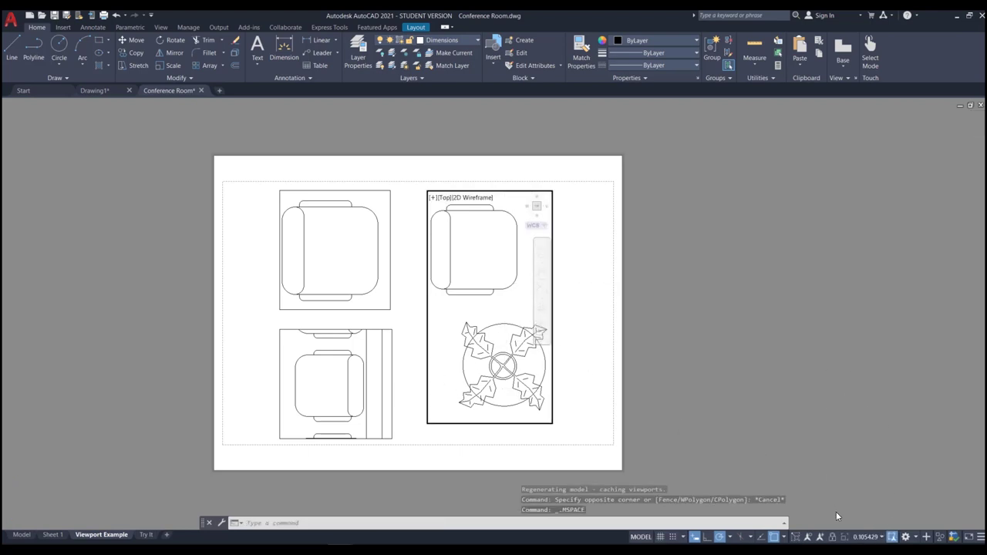
pyautogui.click(796, 536)
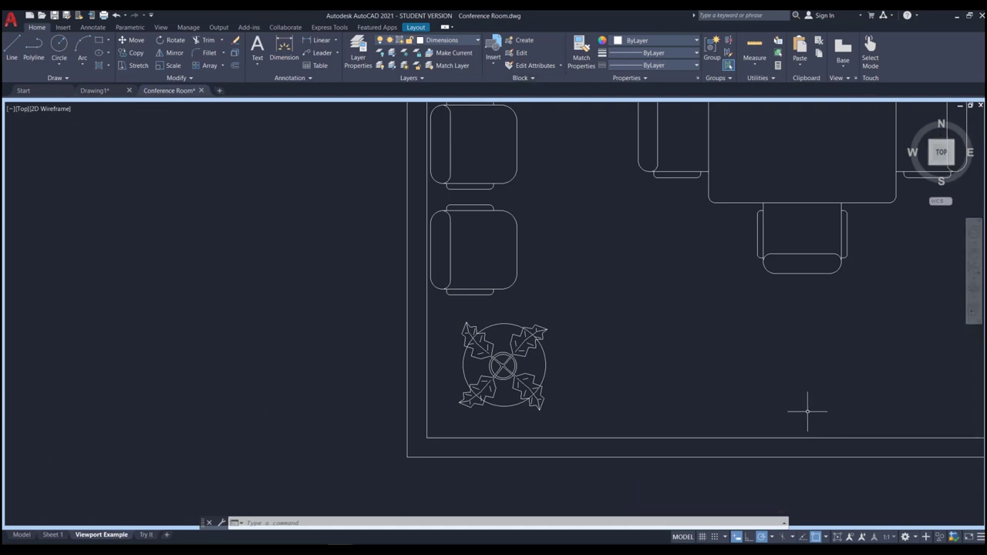
pyautogui.click(837, 538)
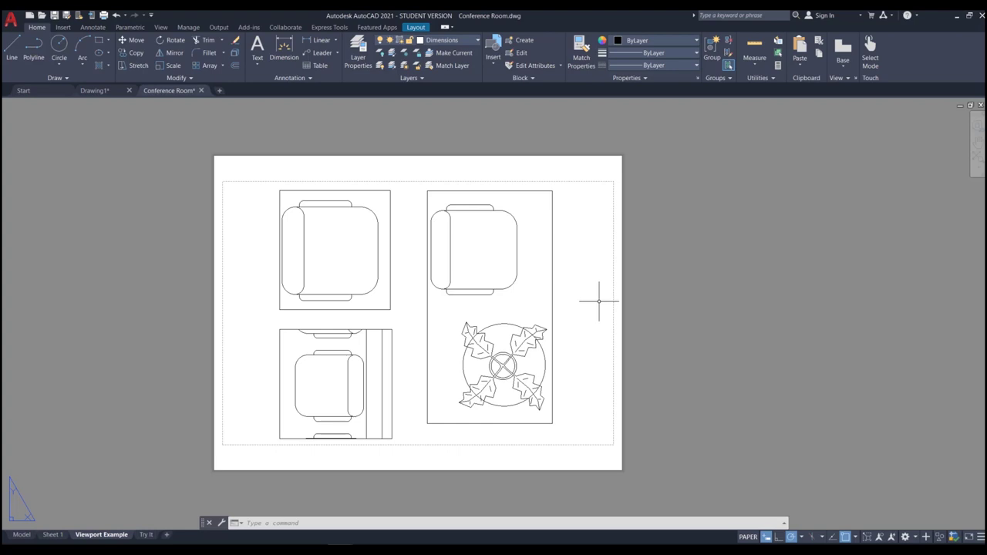
# - Draw a second circle directly inside the active chair-and-plant viewport, overlapping the first one and offset toward the chair
pyautogui.click(535, 250)
pyautogui.doubleClick(534, 251)
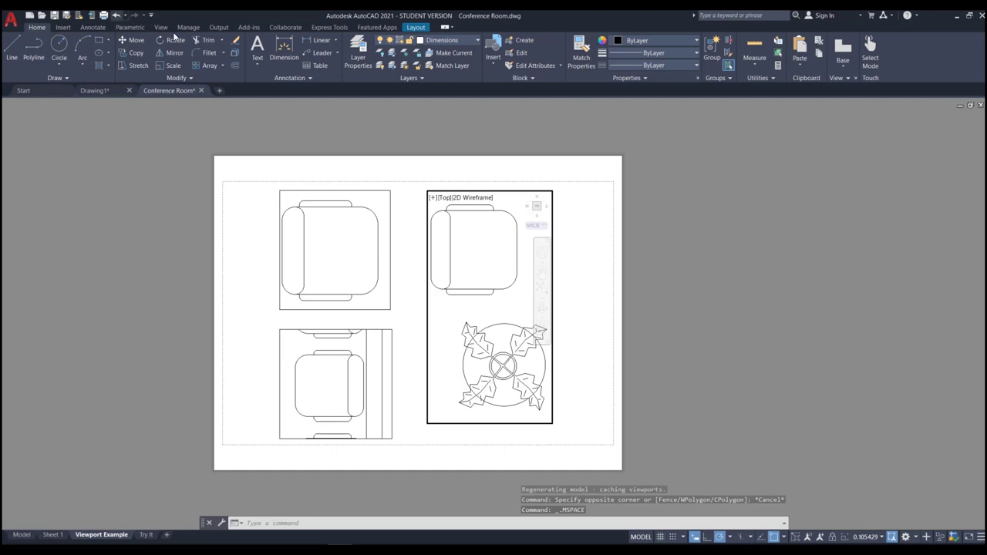
pyautogui.click(66, 50)
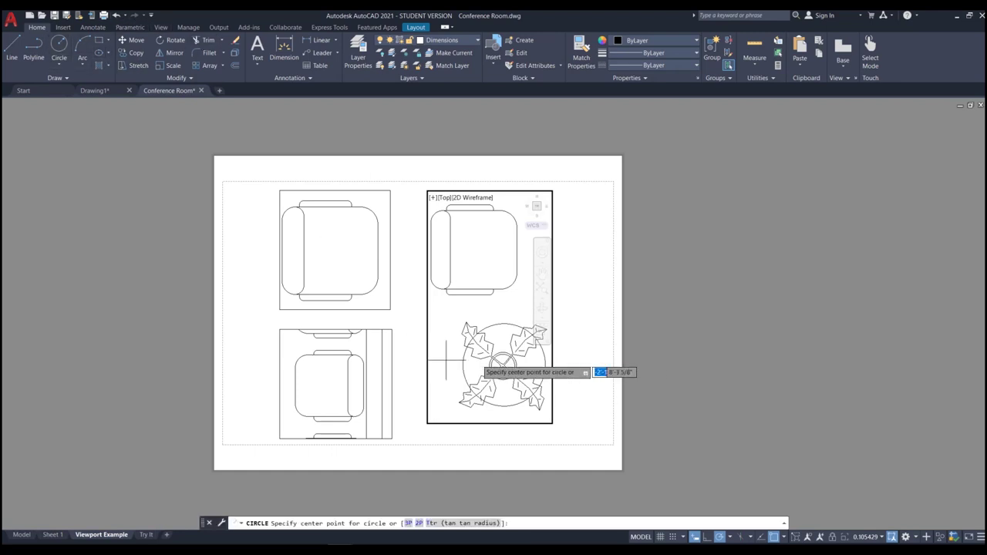
pyautogui.click(503, 364)
pyautogui.click(487, 305)
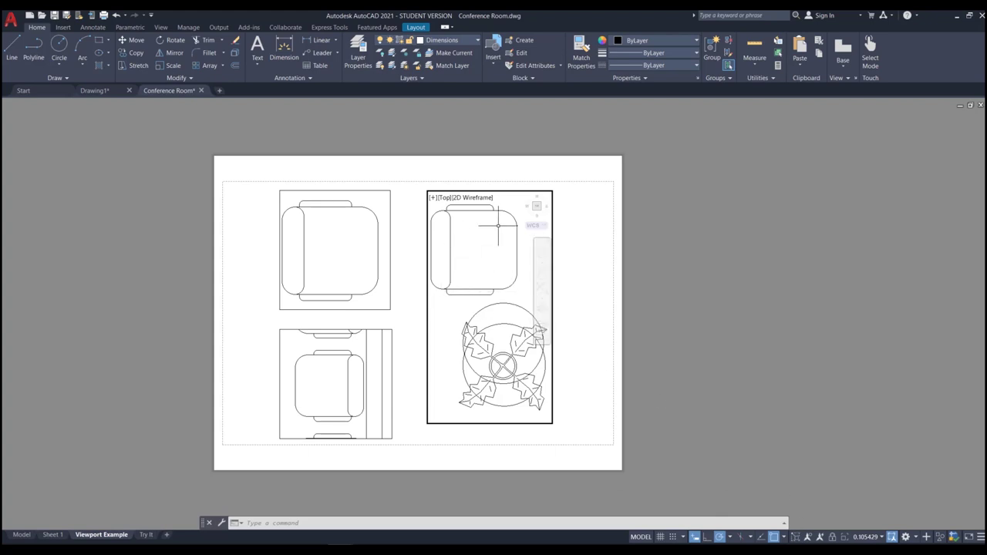
# - Toggle between paper space and model space of the chair-and-plant viewport, ending in paper space
pyautogui.doubleClick(576, 244)
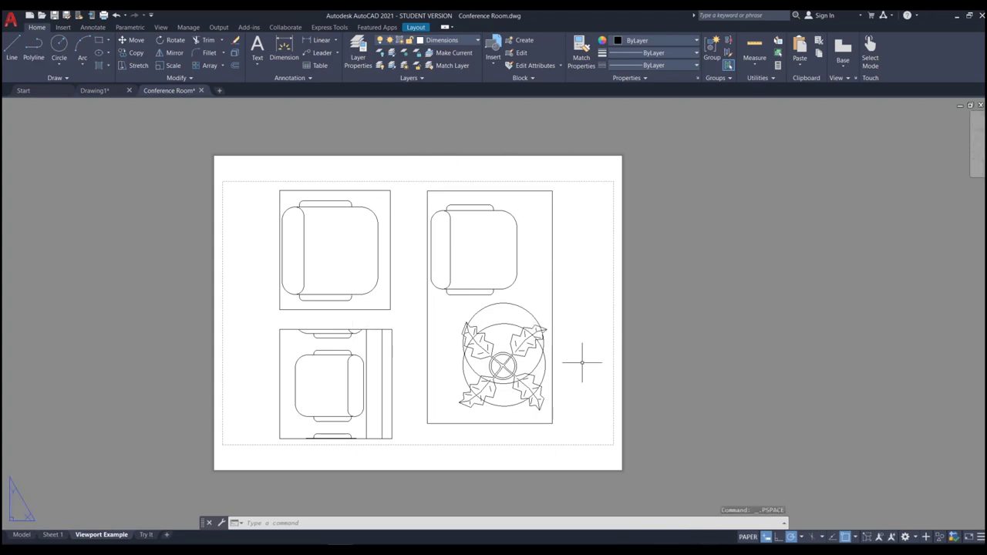
pyautogui.doubleClick(534, 281)
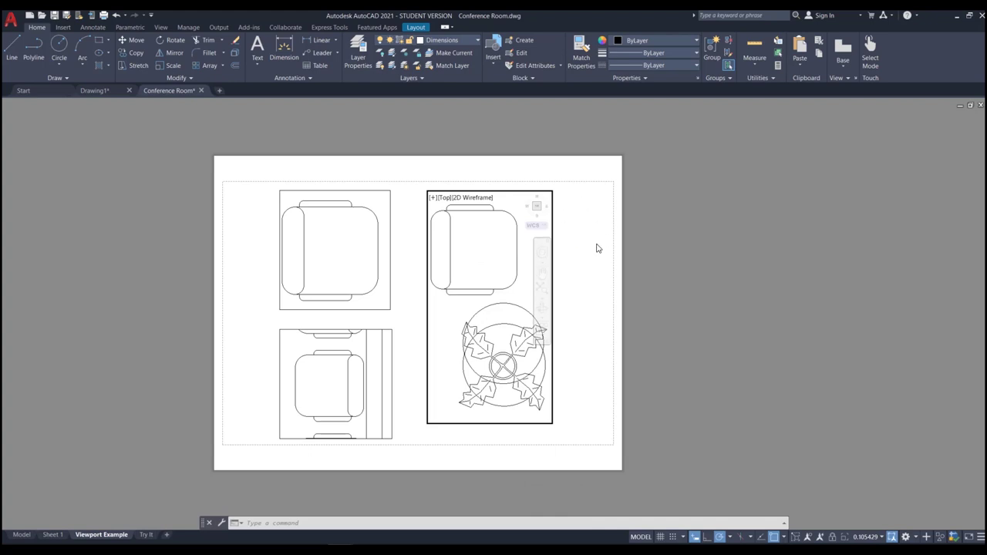
pyautogui.doubleClick(586, 267)
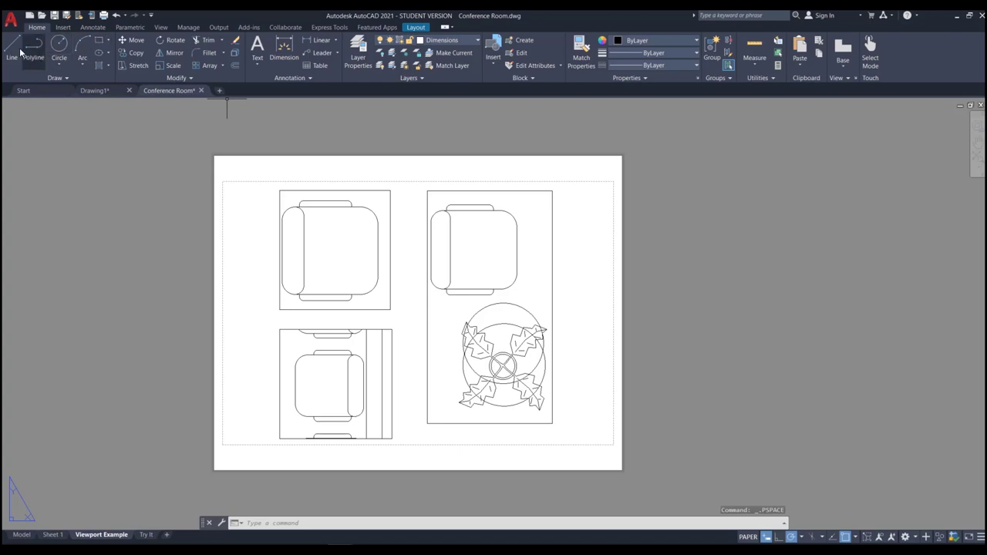
# - Draw a rectangle in paper space across the chair and the plant, and compare it with the model space drawing before returning to the layout
pyautogui.click(99, 40)
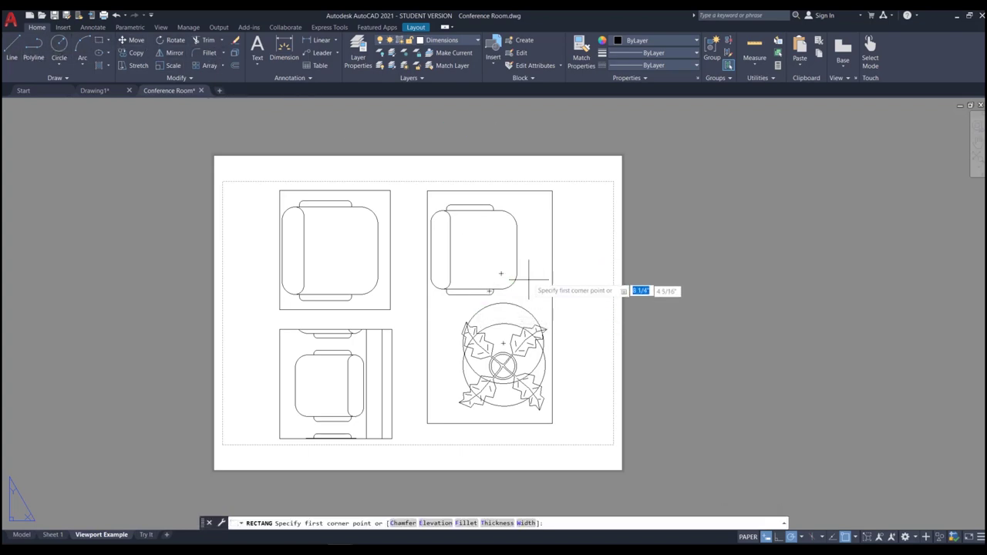
pyautogui.click(531, 248)
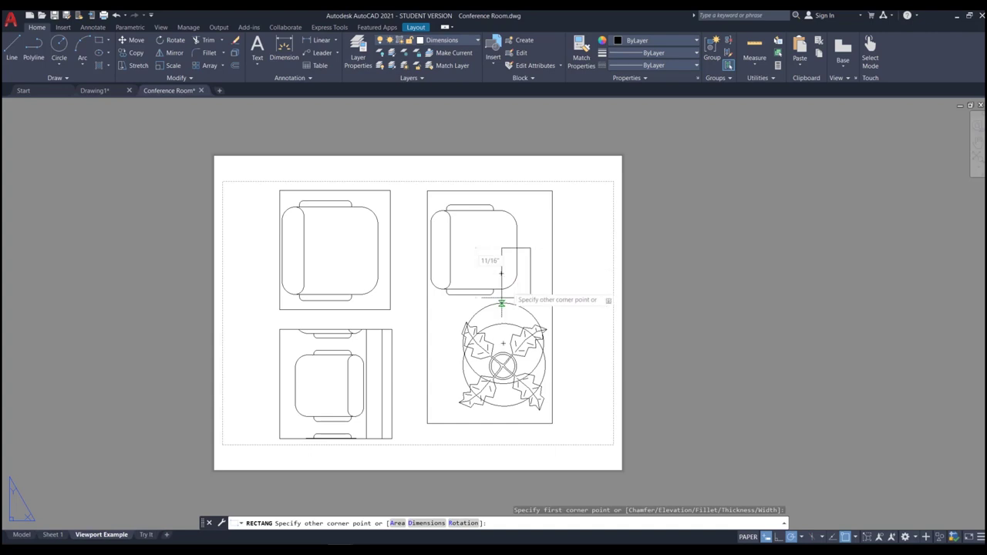
pyautogui.click(439, 347)
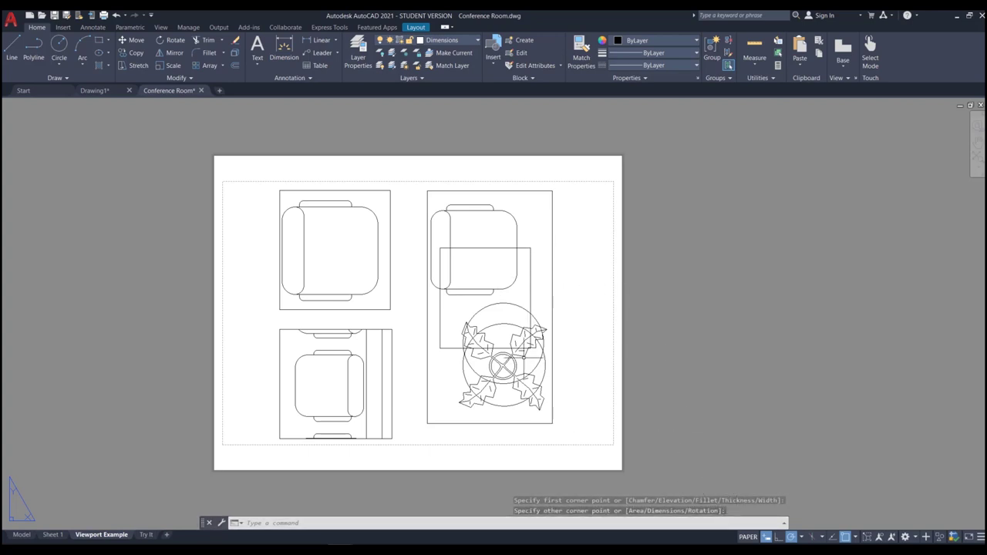
pyautogui.click(21, 534)
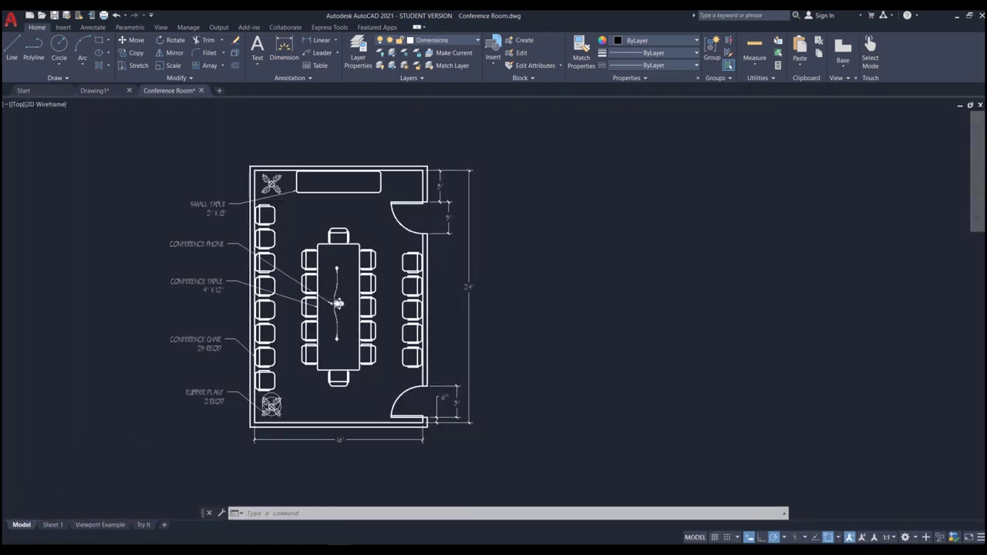
pyautogui.scroll(5, 286, 385)
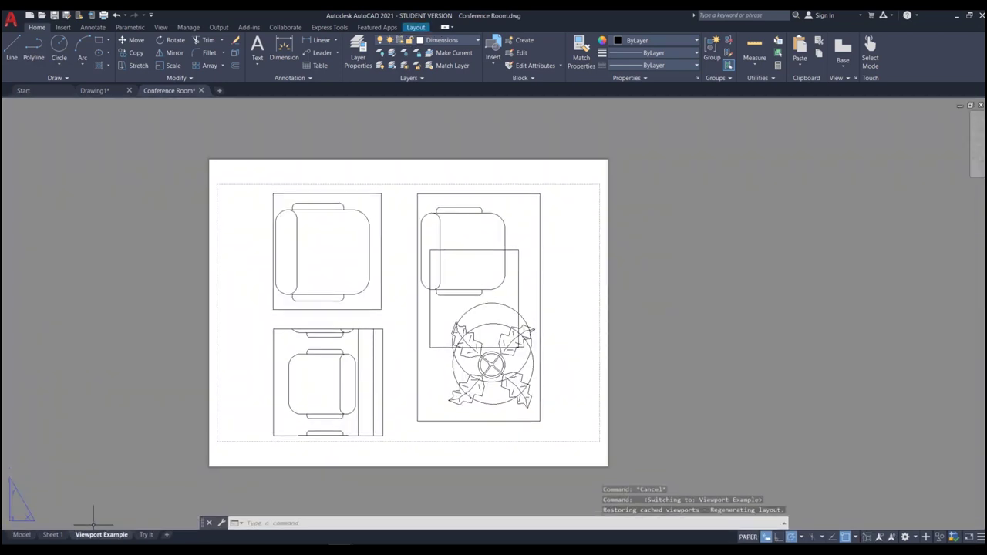
# - Delete the paper space rectangle overlapping the chair and the plant on the Viewport Example layout
pyautogui.scroll(2, 518, 268)
pyautogui.scroll(-2, 518, 268)
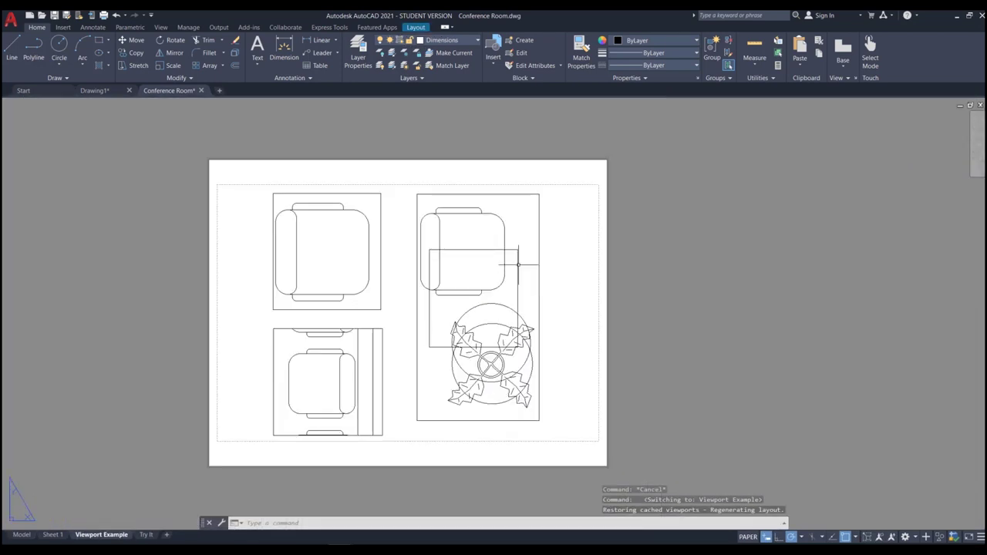
pyautogui.click(518, 261)
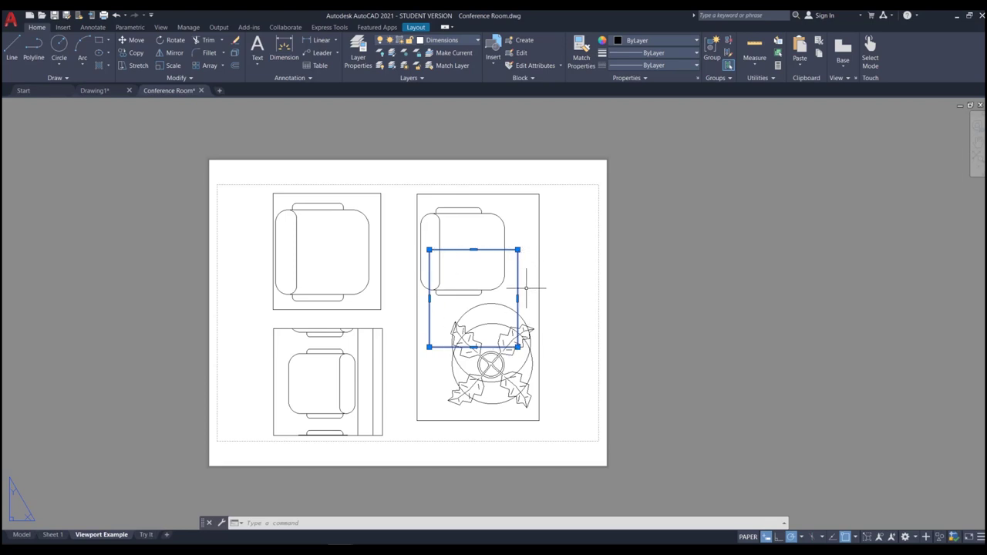
pyautogui.press('Delete')
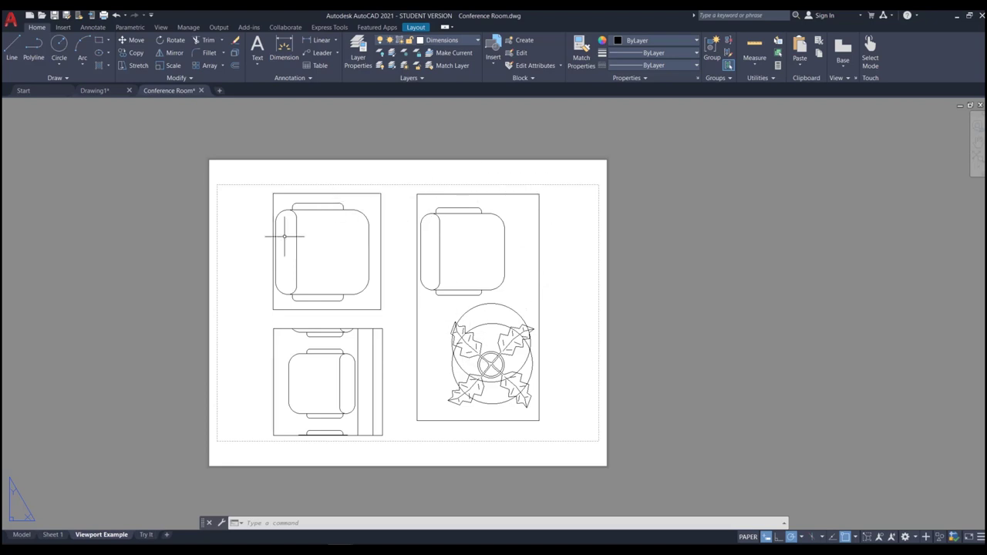
# - Activate the chair-and-plant viewport and set its scale to 1" = 1'-0"
pyautogui.doubleClick(517, 246)
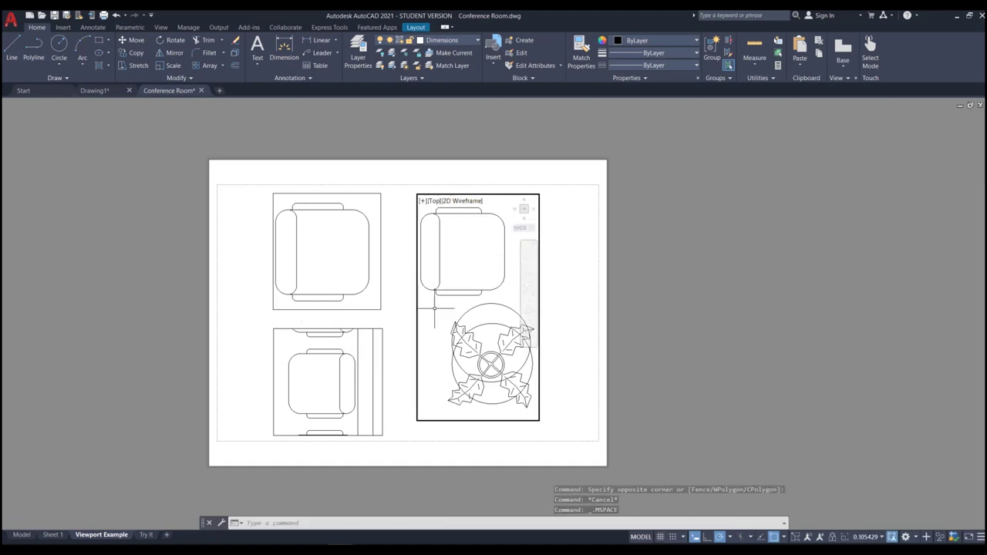
pyautogui.click(865, 537)
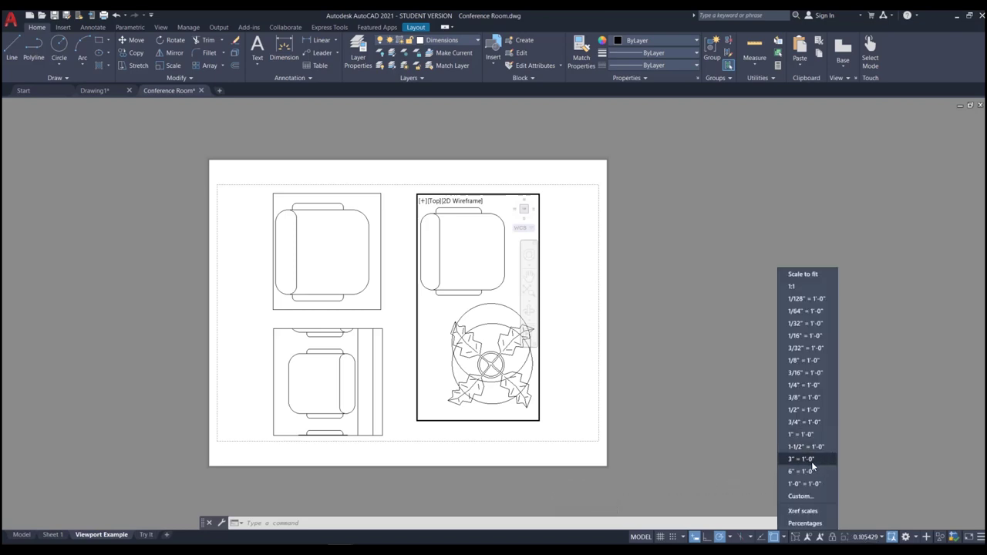
pyautogui.click(812, 434)
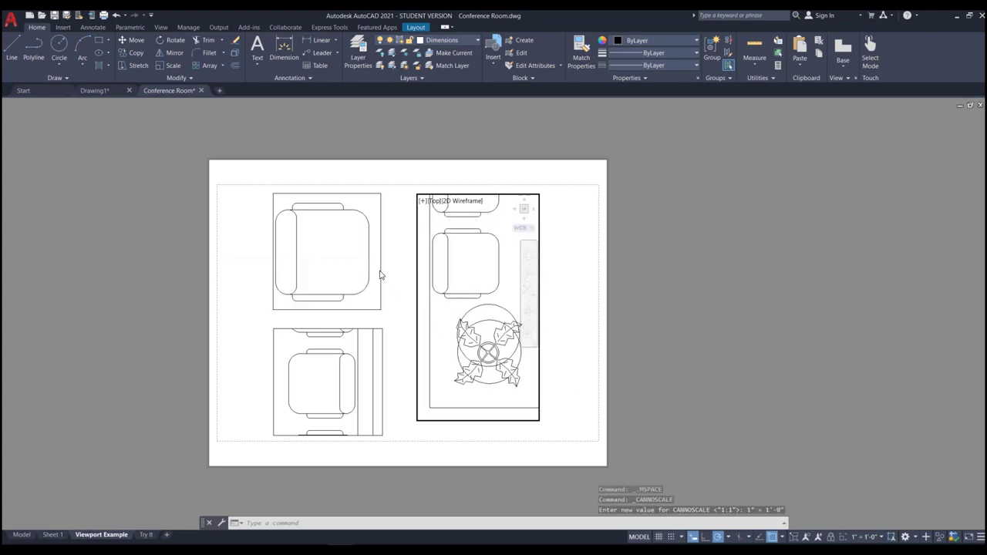
# - Make the upper single-chair viewport active and set its scale to 1" = 1'-0"
pyautogui.click(356, 246)
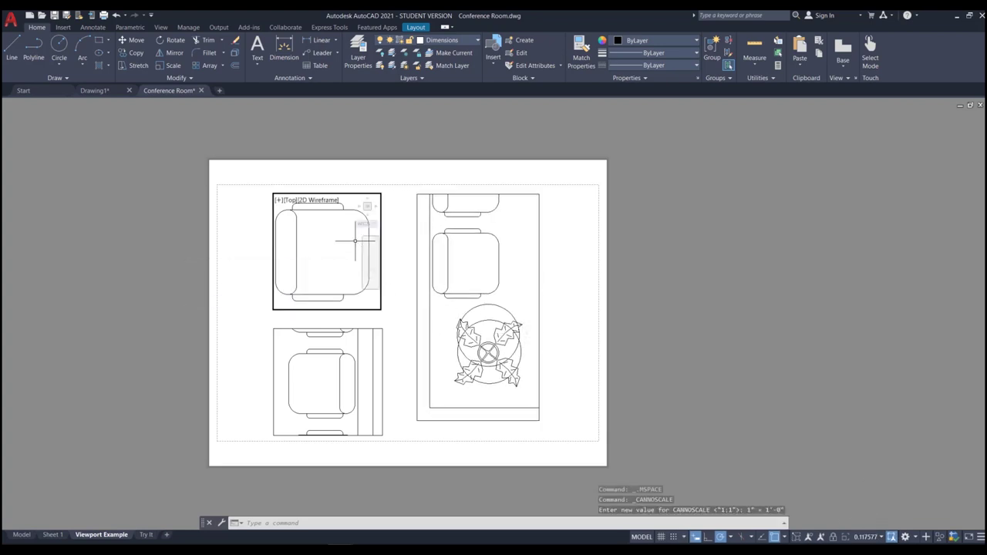
pyautogui.click(860, 537)
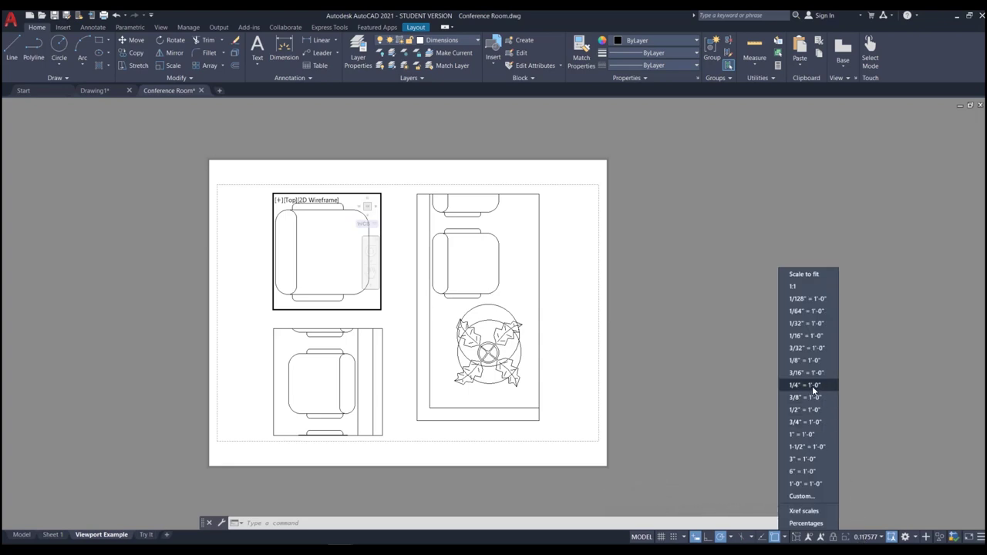
pyautogui.click(813, 438)
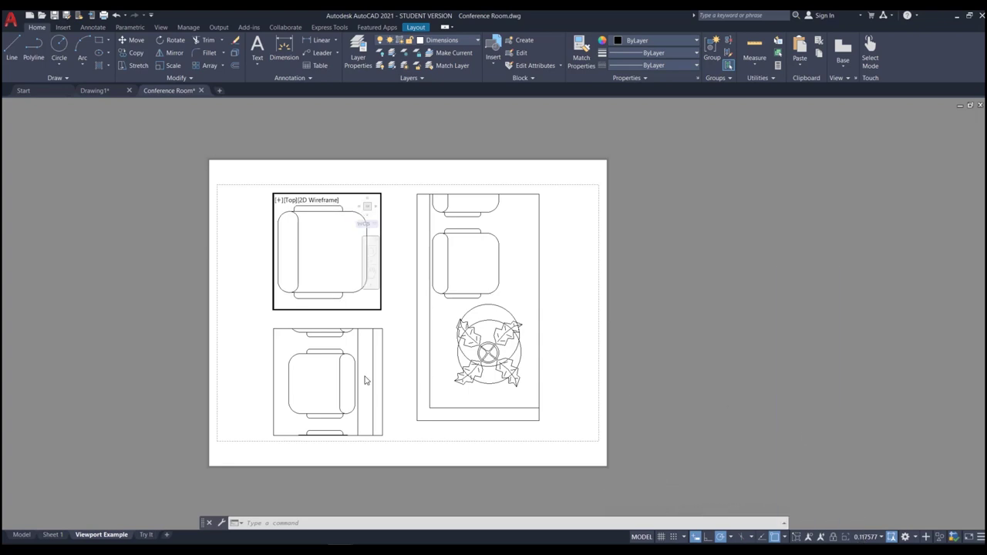
# - Activate the lower chair viewport and set its scale to 1" = 1'-0"
pyautogui.click(364, 353)
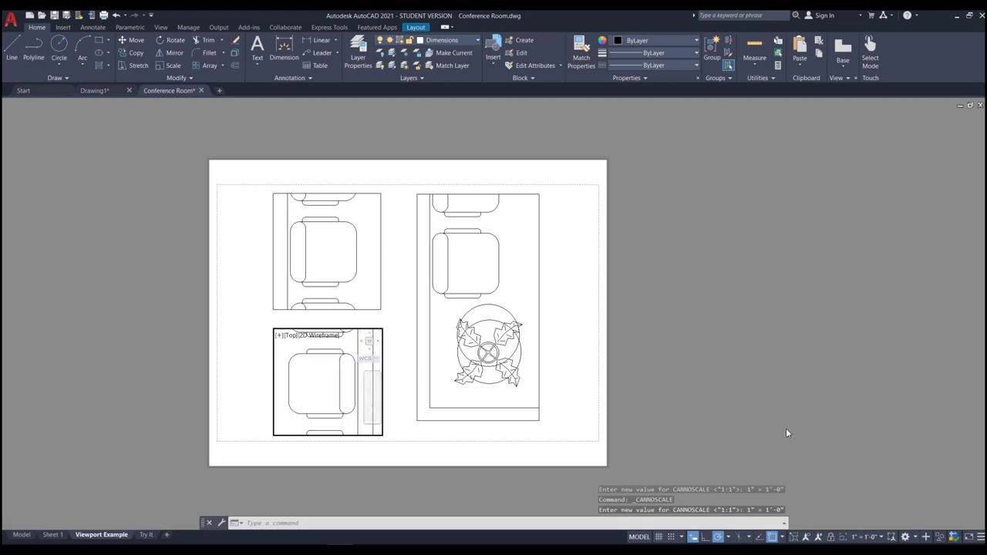
pyautogui.click(854, 533)
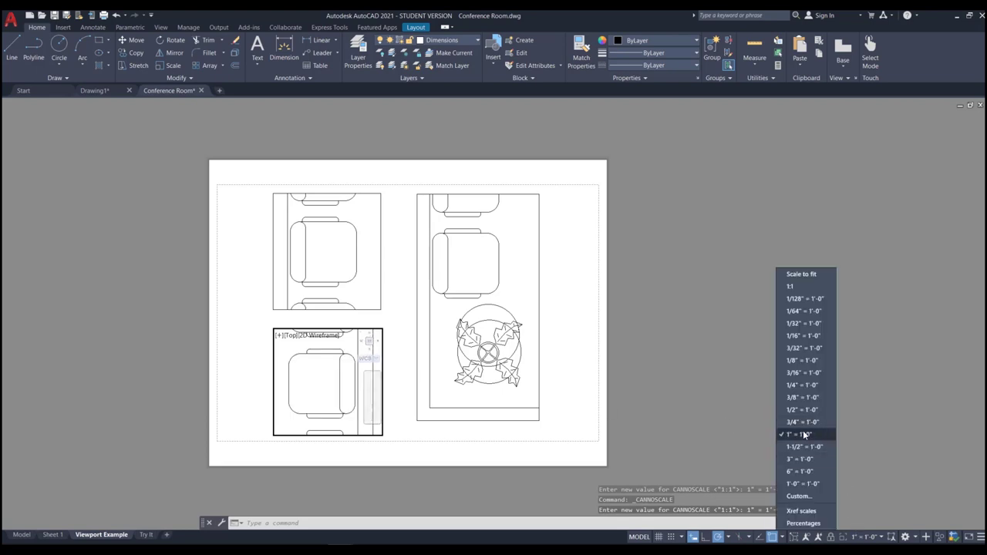
pyautogui.press('Escape')
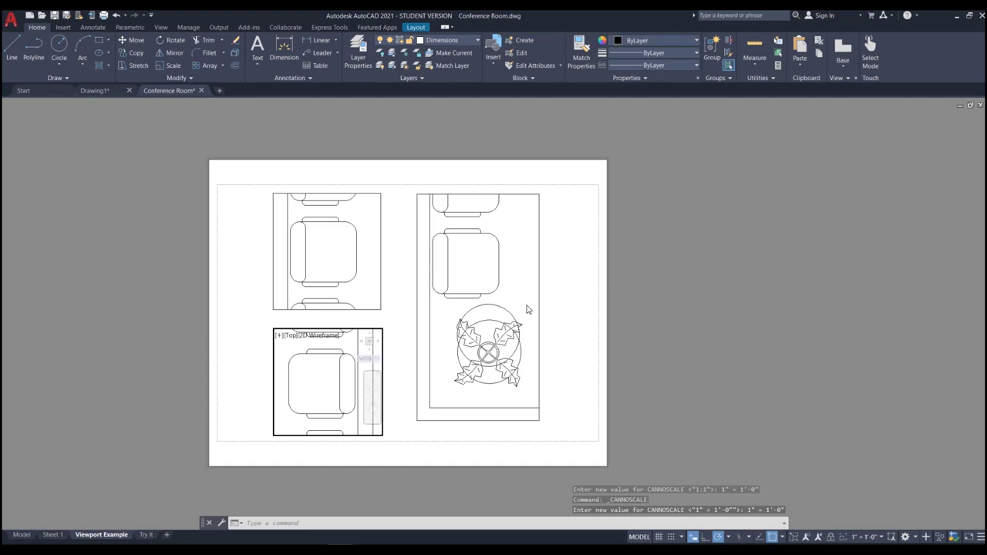
# - Set the upper chair viewport's scale to 1-1/2" = 1'-0" and return to paper space
pyautogui.click(365, 279)
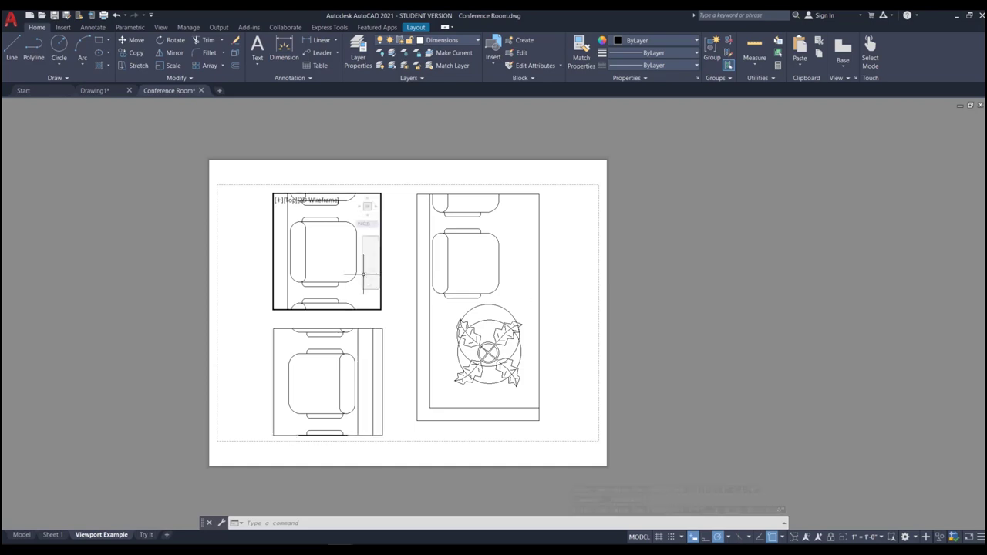
pyautogui.click(877, 538)
pyautogui.click(805, 447)
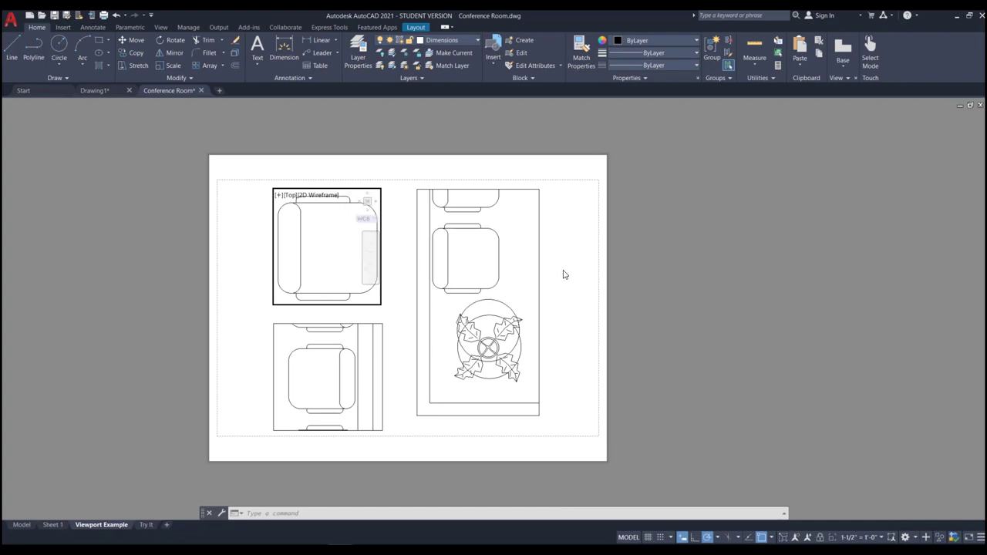
pyautogui.doubleClick(581, 244)
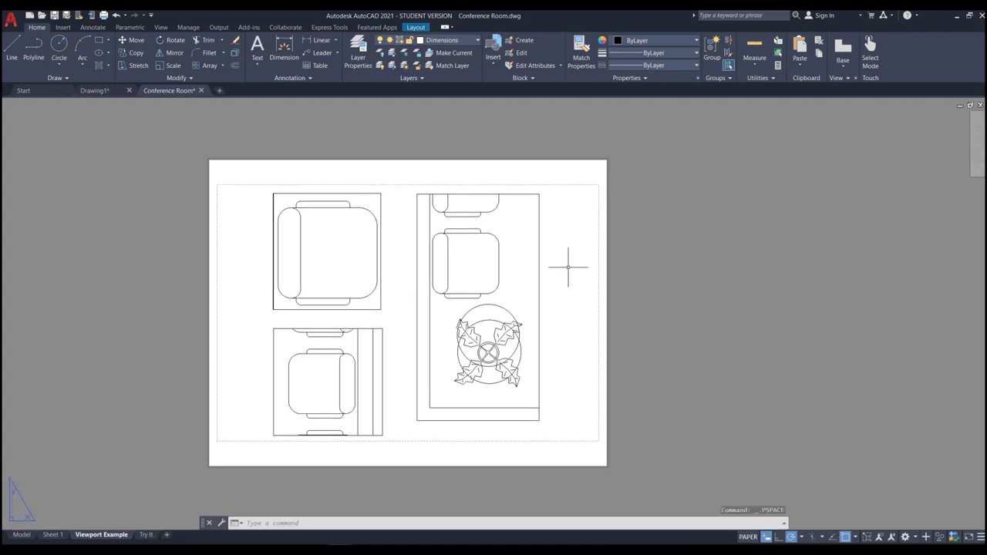
# - Zoom in and out on the whole sheet in paper space to examine how the viewports behave, and fit the sheet to the view
pyautogui.scroll(-4, 380, 296)
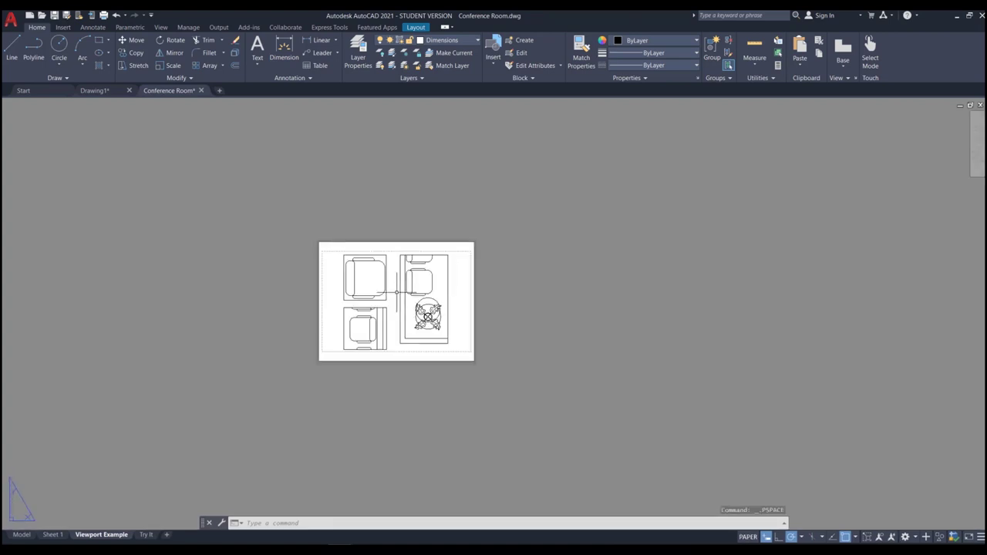
pyautogui.scroll(4, 383, 294)
pyautogui.scroll(-2, 383, 294)
pyautogui.scroll(4, 385, 291)
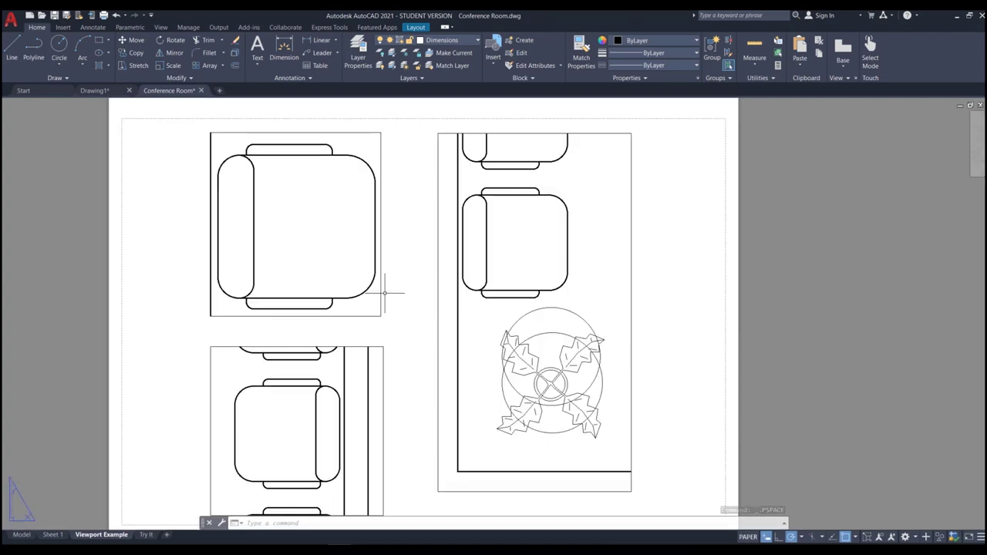
pyautogui.scroll(-2, 393, 292)
pyautogui.scroll(2, 389, 289)
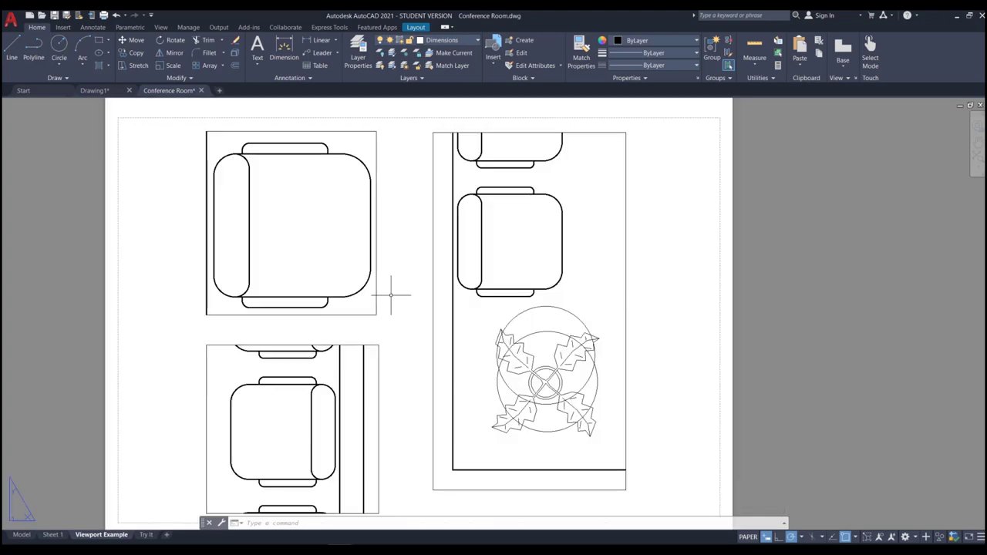
pyautogui.scroll(-2, 391, 292)
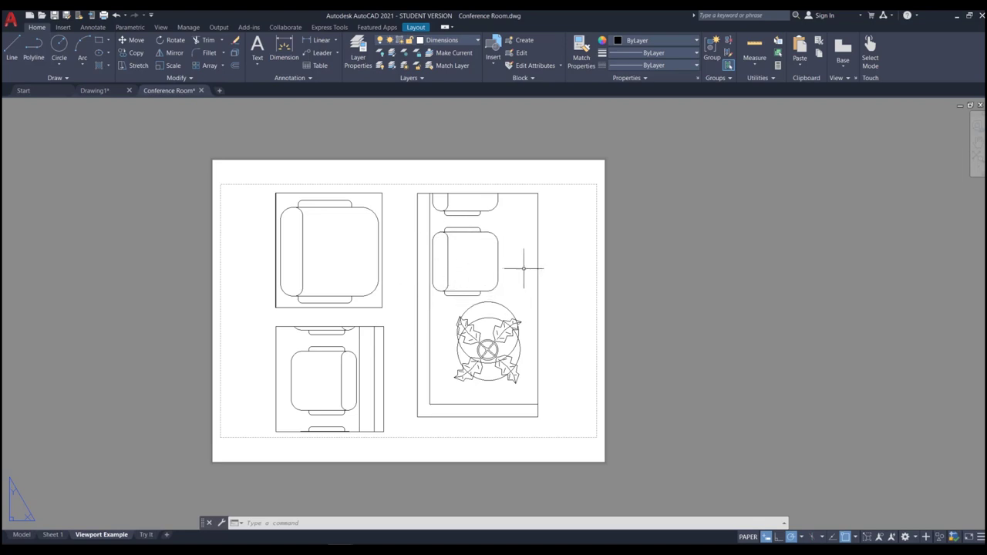
pyautogui.scroll(-2, 560, 276)
pyautogui.scroll(2, 555, 274)
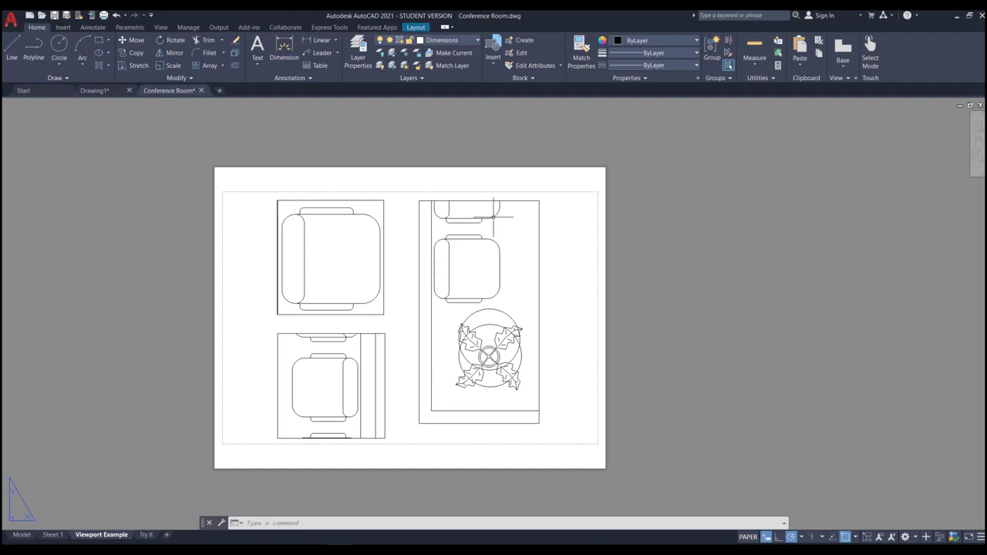
pyautogui.middleClick(517, 266)
pyautogui.middleClick(518, 266)
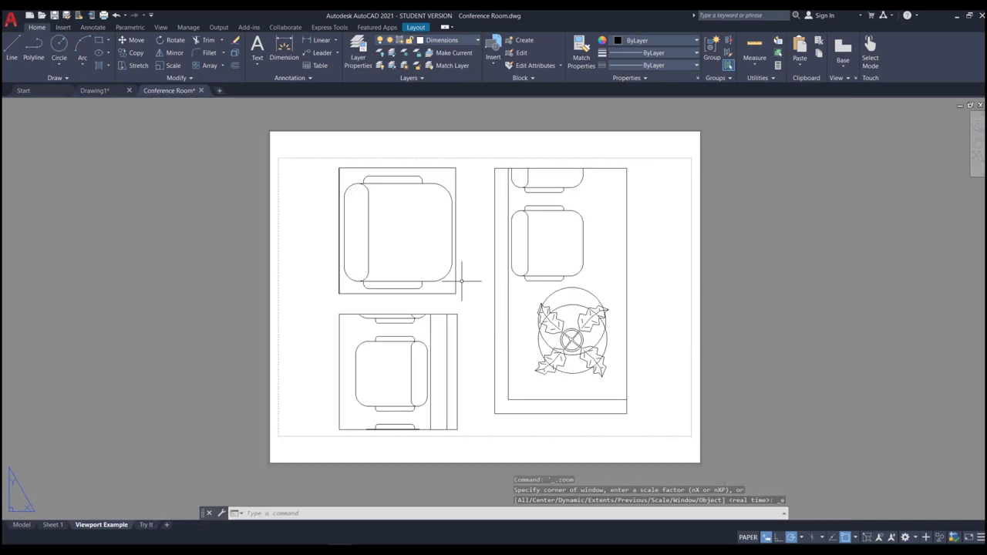
# - Activate the chair-and-plant viewport, zoom its contents in and out, and reset its scale to 1" = 1'-0"
pyautogui.click(600, 257)
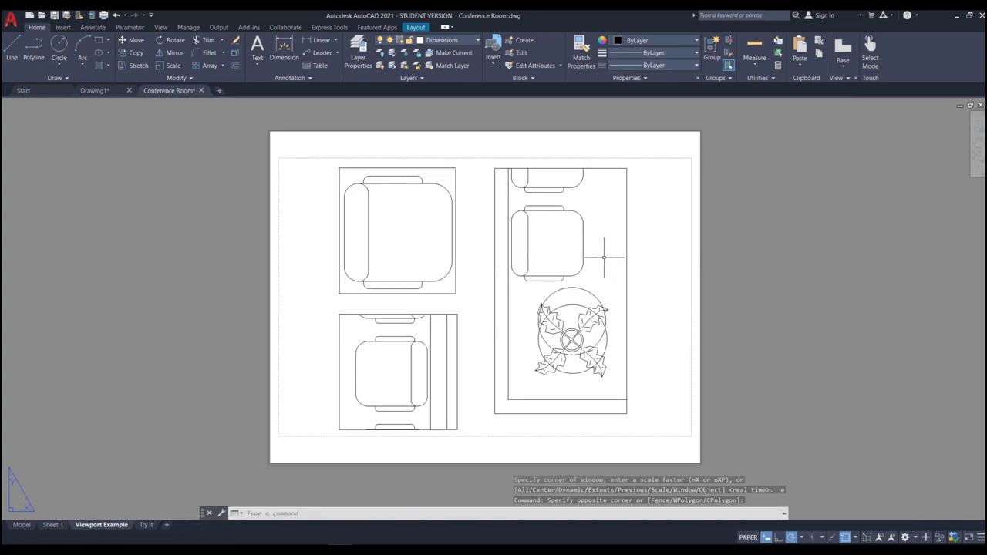
pyautogui.press('Escape')
pyautogui.doubleClick(610, 257)
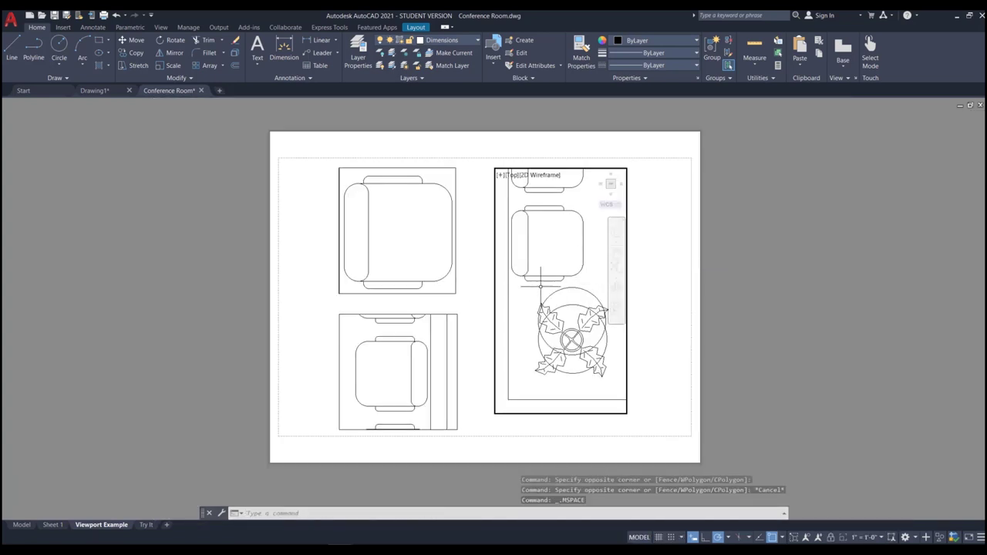
pyautogui.scroll(-4, 539, 268)
pyautogui.scroll(6, 536, 270)
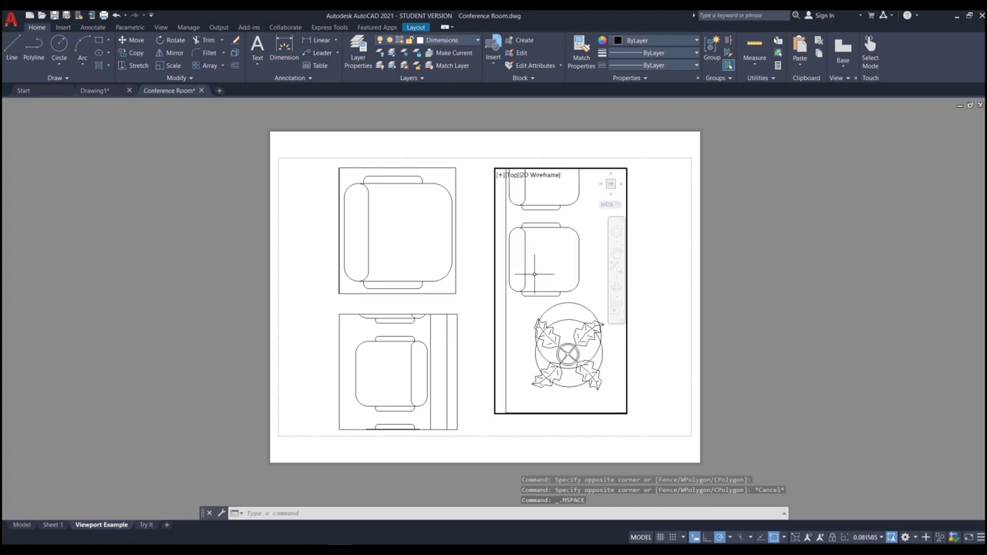
pyautogui.scroll(-2, 534, 274)
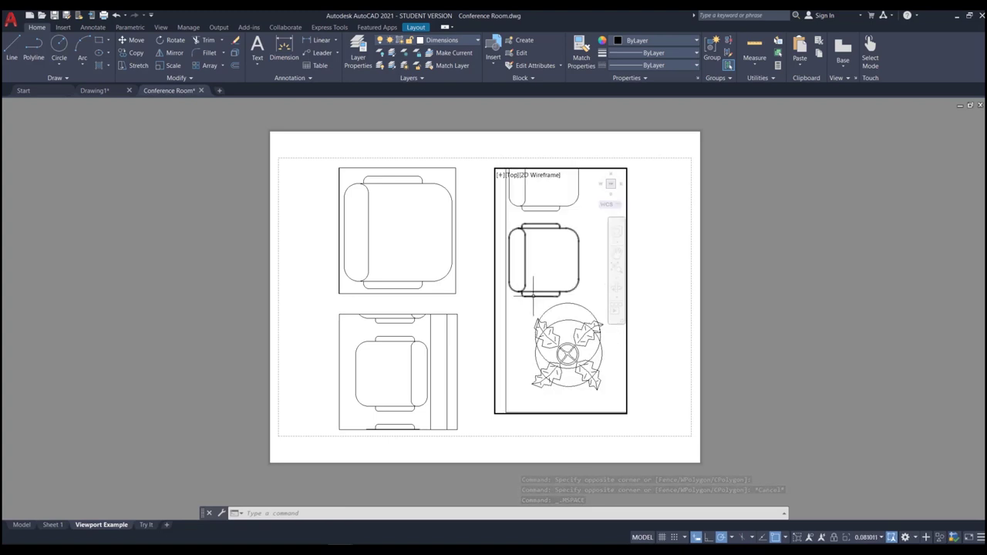
pyautogui.click(864, 537)
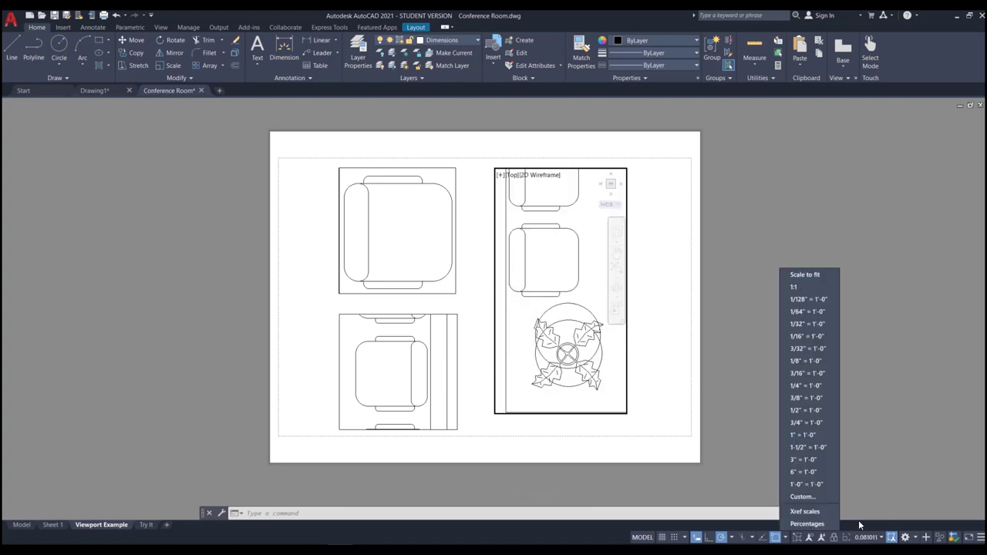
pyautogui.click(819, 434)
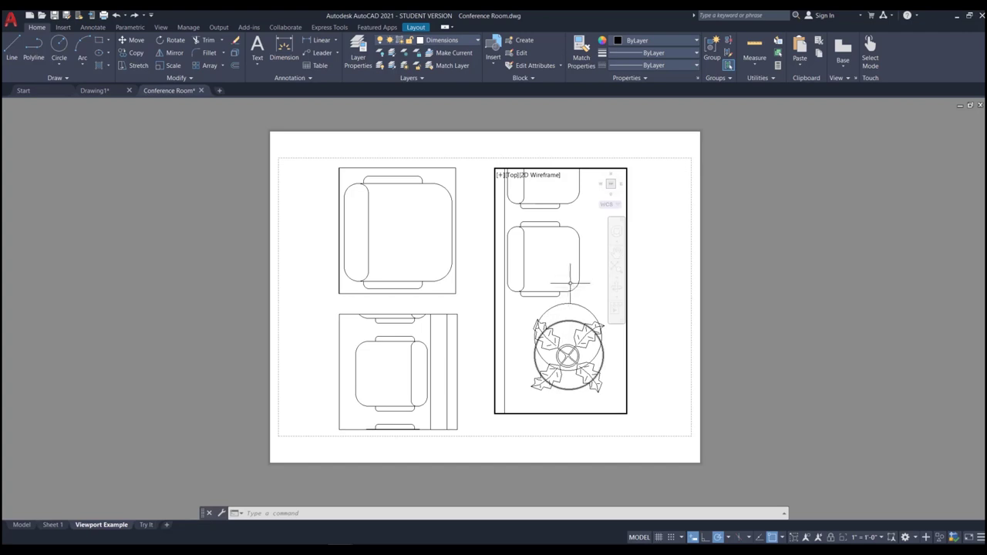
# - Zoom in and out inside the active chair-and-plant viewport to examine how zooming affects its viewport scale
pyautogui.scroll(-2, 577, 287)
pyautogui.scroll(4, 566, 301)
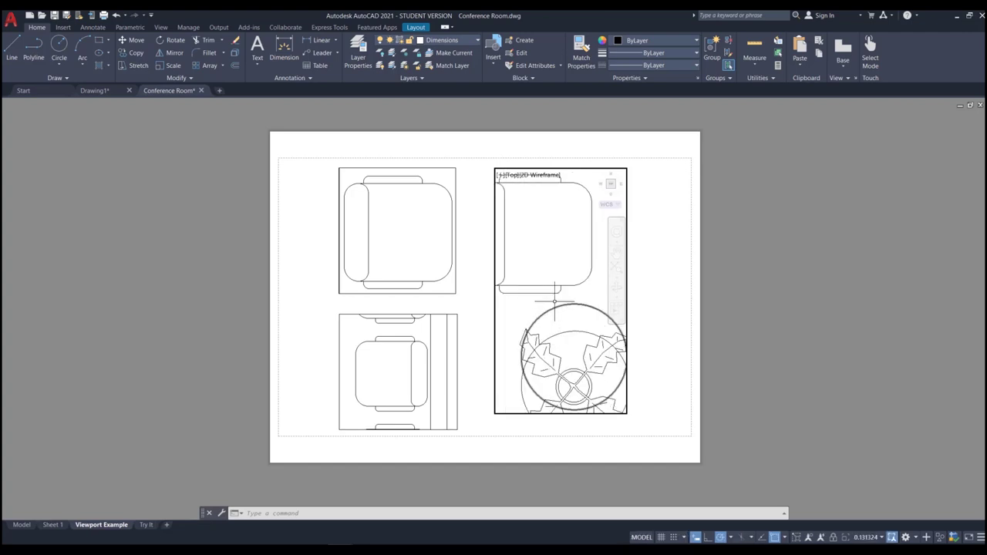
pyautogui.scroll(-2, 552, 309)
pyautogui.scroll(2, 551, 310)
pyautogui.scroll(-2, 548, 313)
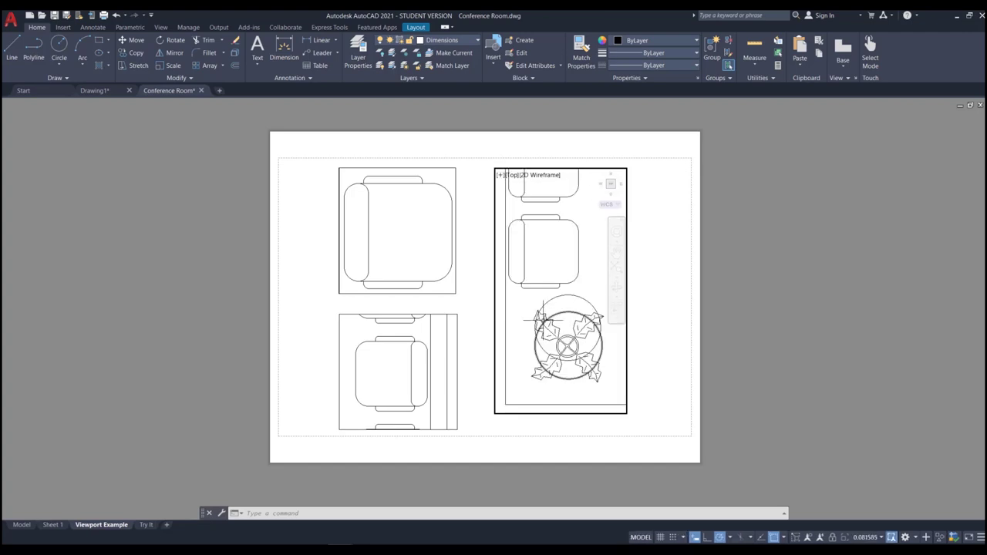
pyautogui.scroll(2, 542, 317)
pyautogui.scroll(-2, 542, 317)
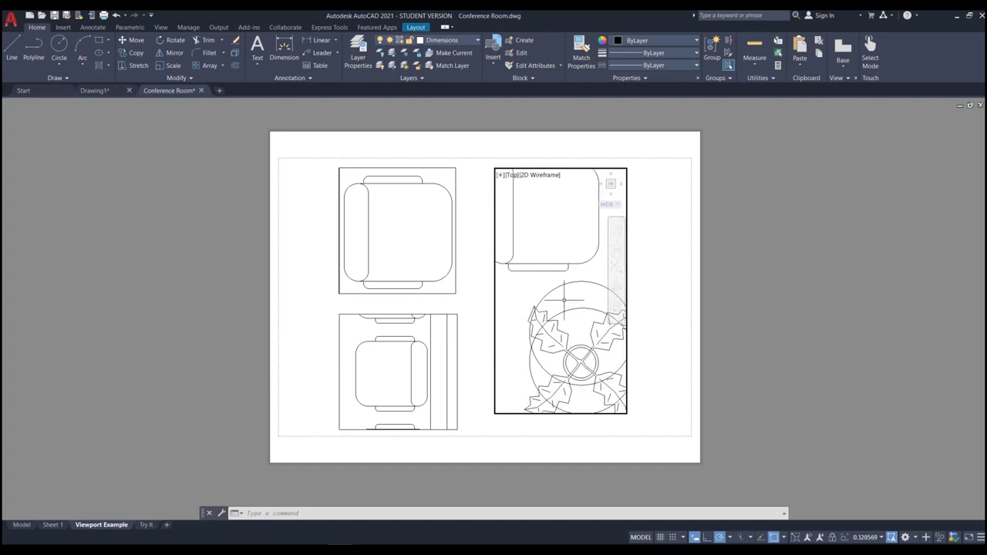
# - Keep zooming in and out within the active chair-and-plant viewport to examine how its scale value follows the zoom
pyautogui.scroll(-1, 558, 293)
pyautogui.scroll(2, 558, 293)
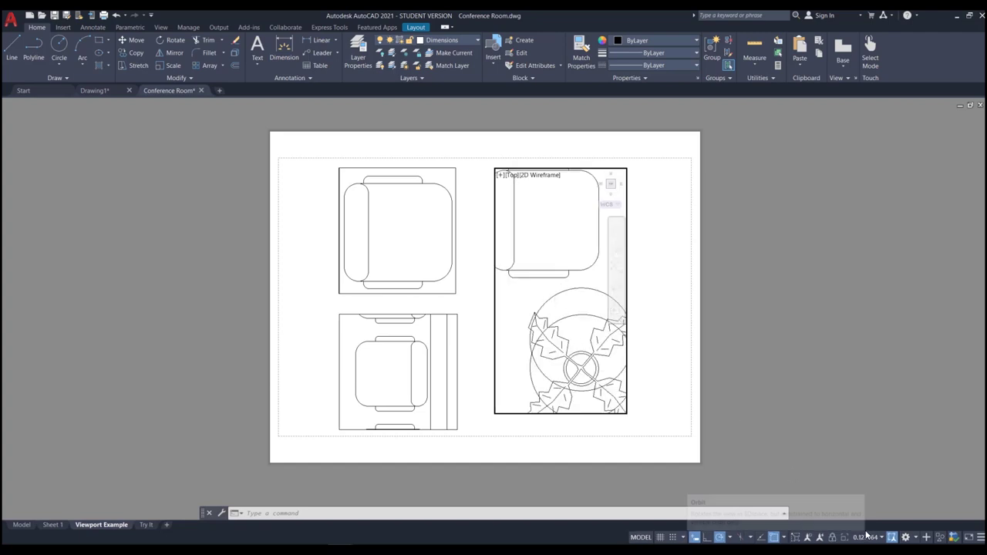
pyautogui.scroll(-2, 540, 316)
pyautogui.scroll(2, 521, 315)
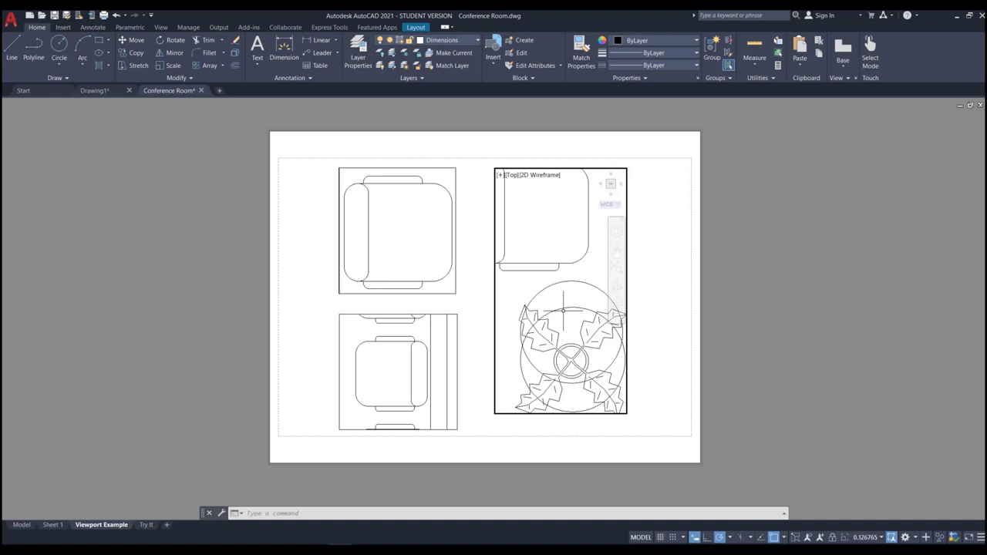
pyautogui.scroll(-2, 563, 310)
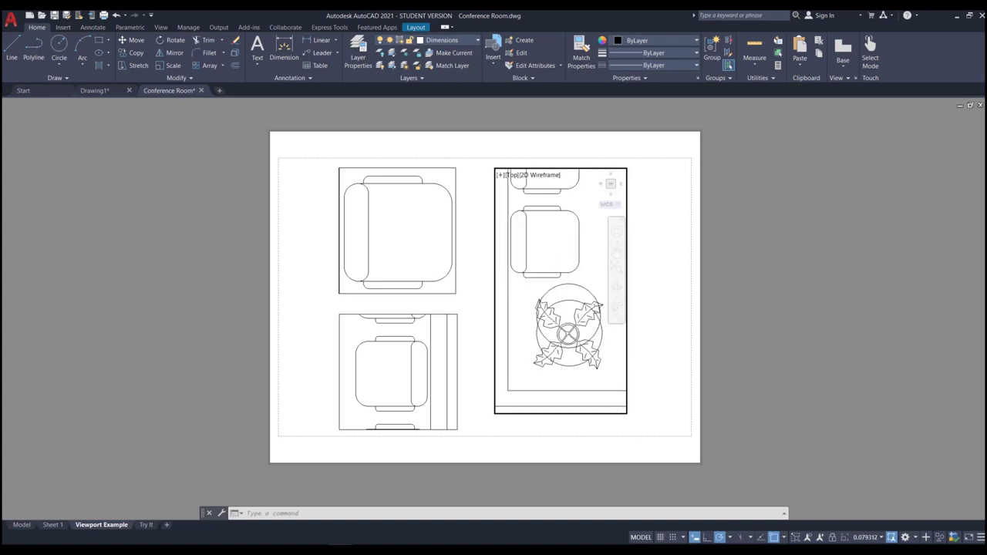
pyautogui.scroll(2, 558, 287)
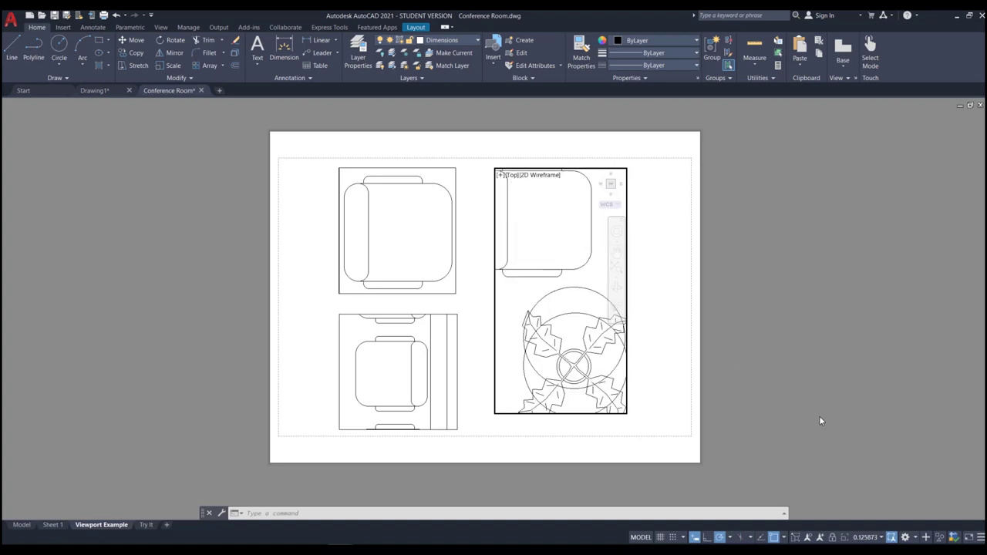
pyautogui.scroll(-2, 749, 408)
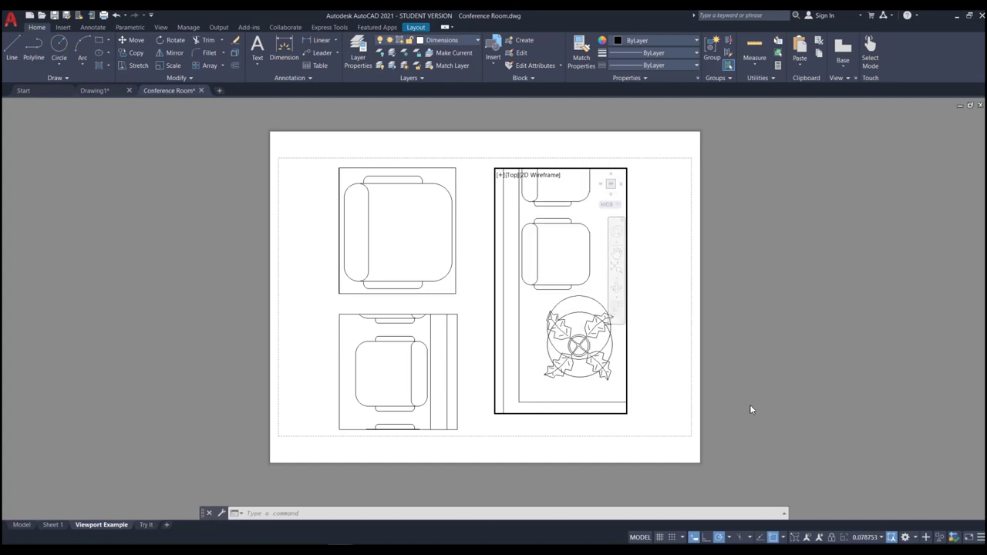
# - Set the chair-and-plant viewport's scale to 1" = 1'-0" and lock the viewport
pyautogui.click(854, 536)
pyautogui.press('Escape')
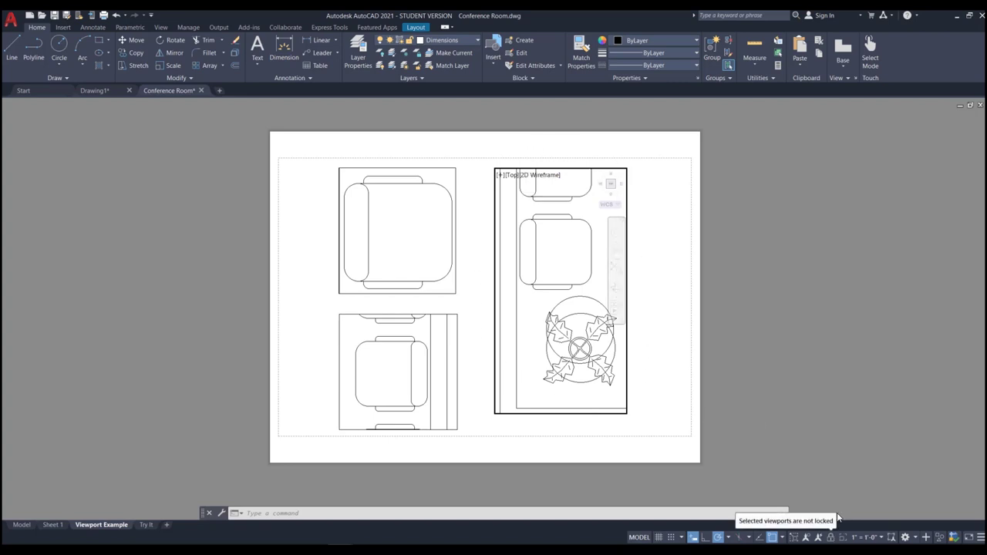
pyautogui.click(831, 537)
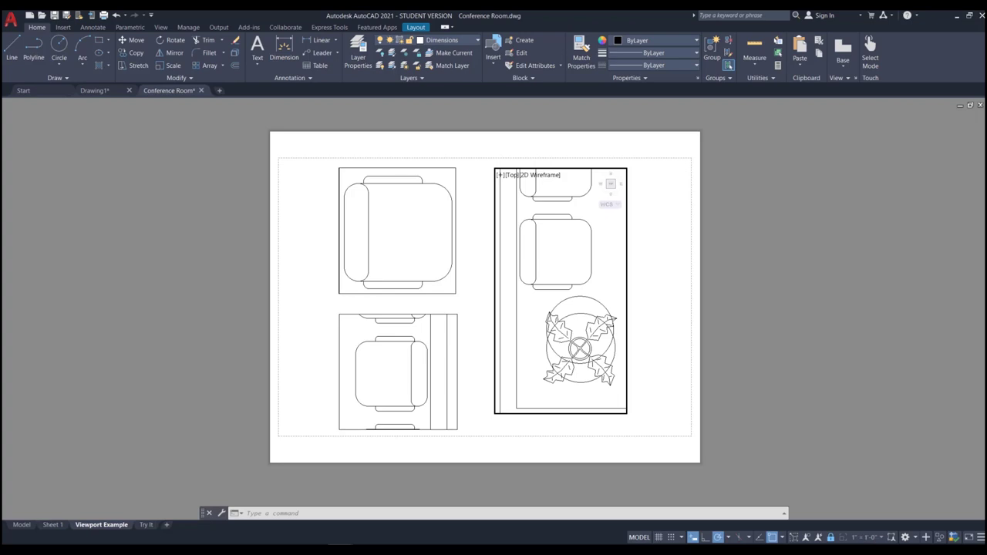
# - Zoom in and out with the pointer in the locked chair-and-plant viewport to examine how locking affects zooming and scale
pyautogui.scroll(1, 553, 321)
pyautogui.scroll(-1, 527, 324)
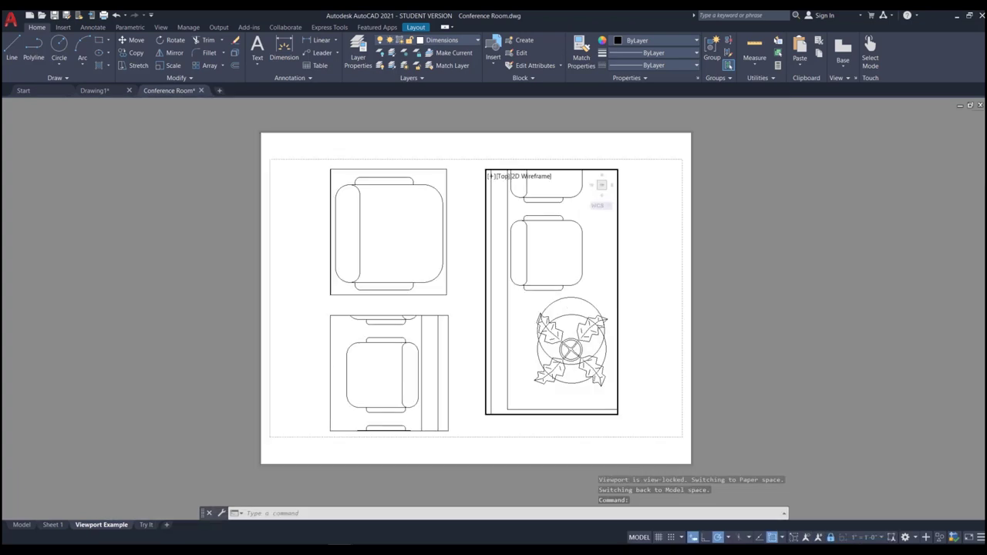
pyautogui.scroll(2, 532, 293)
pyautogui.scroll(-2, 532, 285)
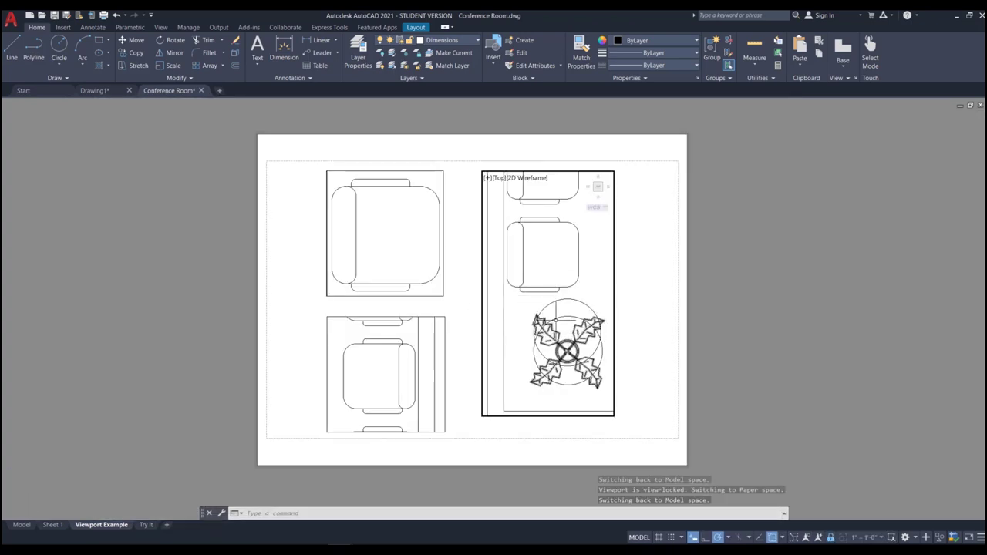
pyautogui.scroll(5, 522, 308)
pyautogui.scroll(-5, 522, 308)
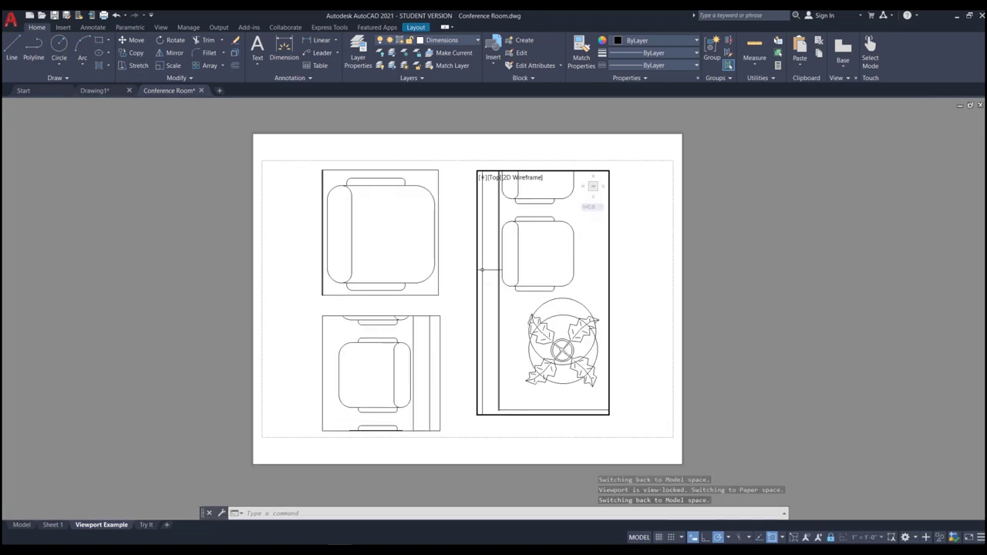
pyautogui.scroll(2, 532, 286)
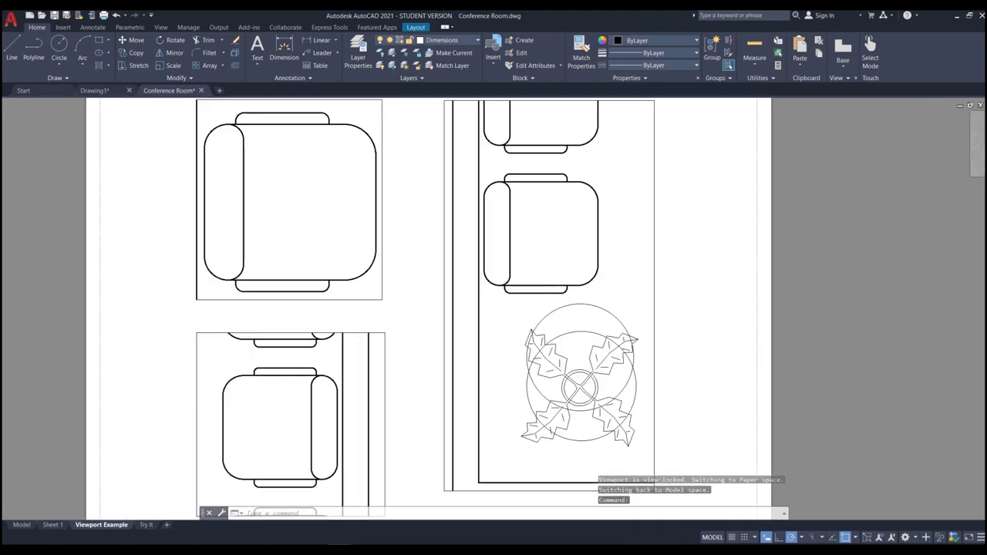
pyautogui.scroll(-2, 533, 305)
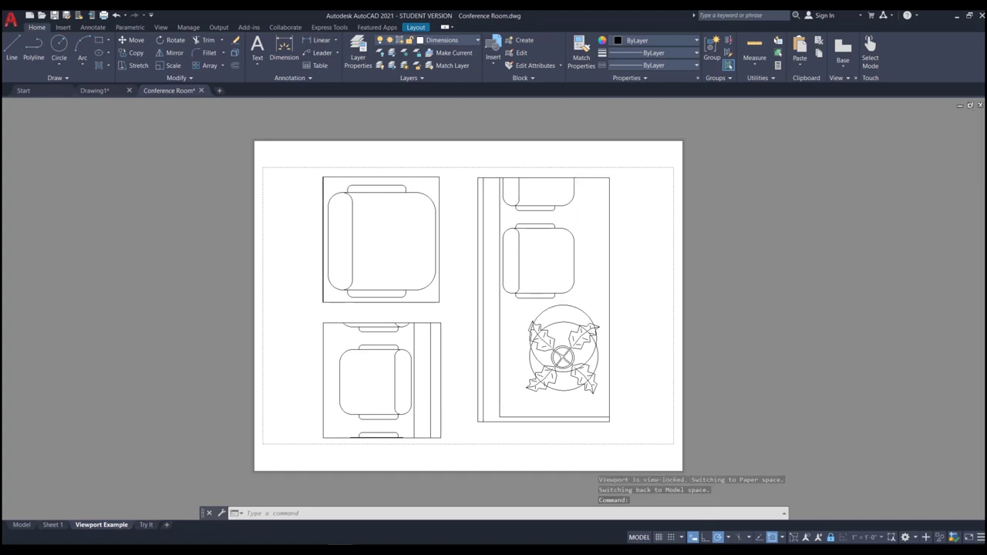
pyautogui.scroll(2, 562, 306)
pyautogui.scroll(-2, 495, 307)
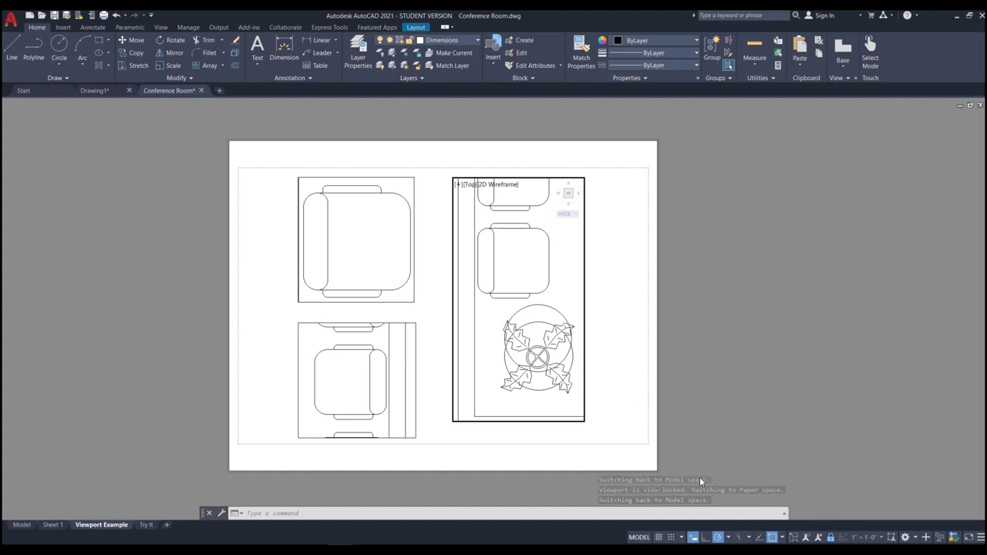
# - Unlock the chair-and-plant viewport and zoom its contents in and out to compare with the locked behaviour
pyautogui.click(831, 538)
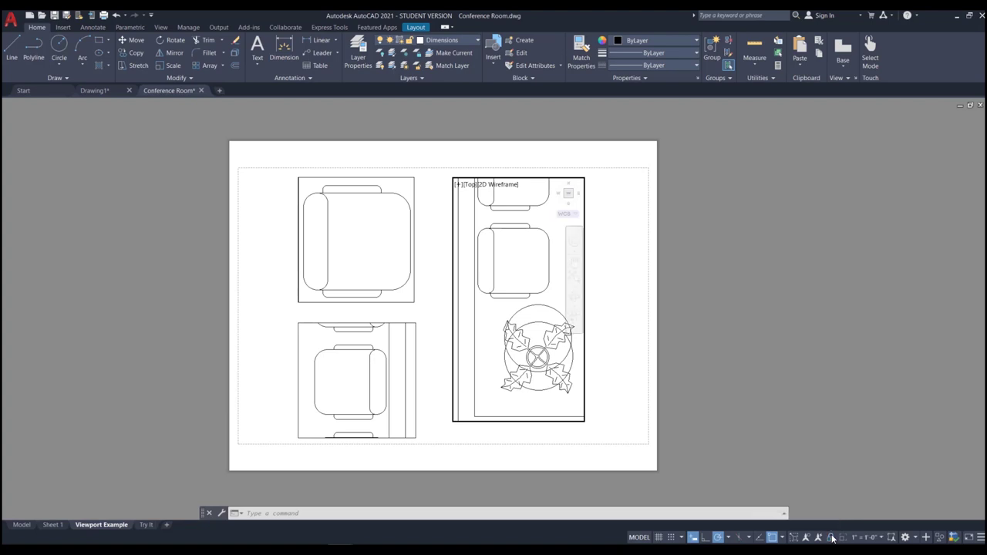
pyautogui.scroll(1, 513, 290)
pyautogui.scroll(-1, 522, 299)
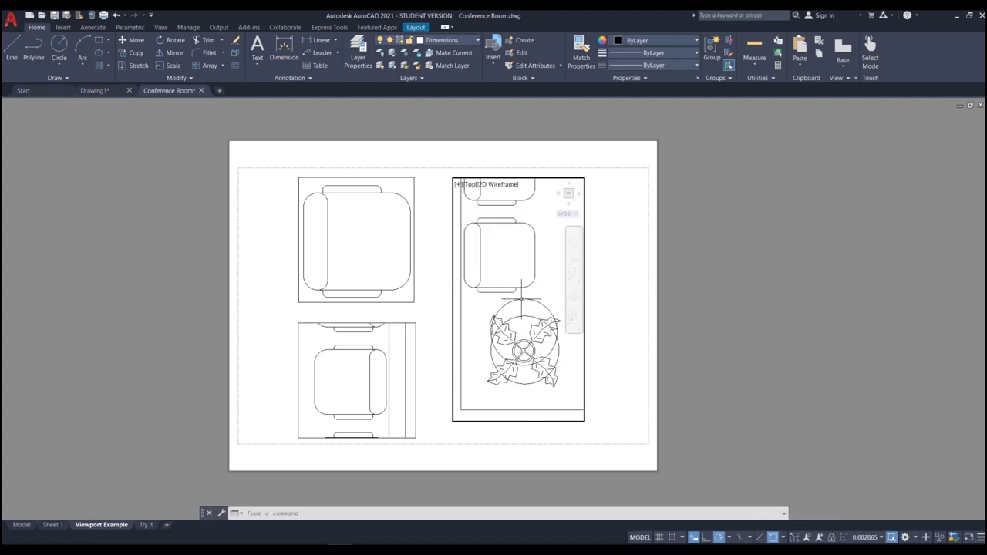
pyautogui.scroll(1, 522, 299)
pyautogui.scroll(-1, 524, 308)
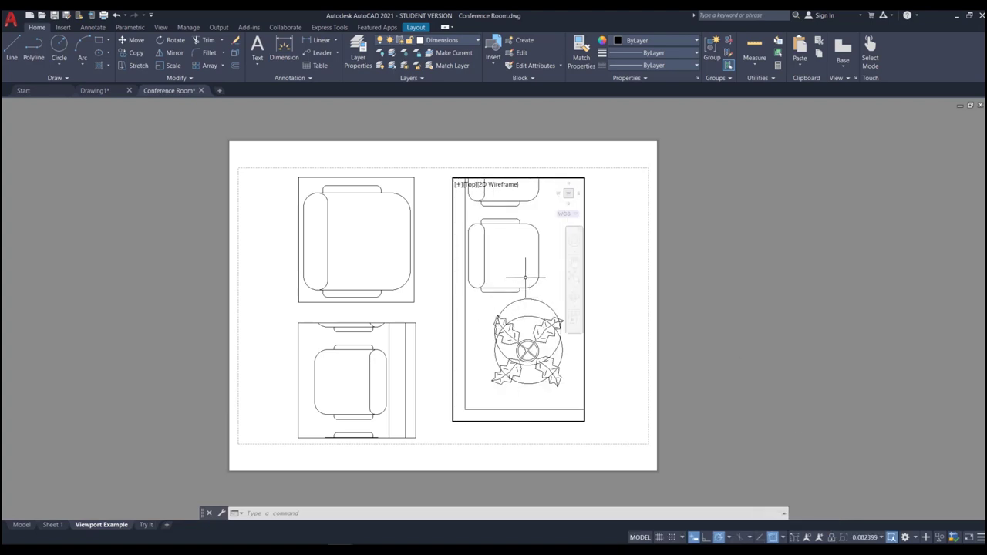
# - Set the chair-and-plant viewport's scale back to 1" = 1'-0", lock it again, and return to paper space
pyautogui.click(863, 537)
pyautogui.click(808, 433)
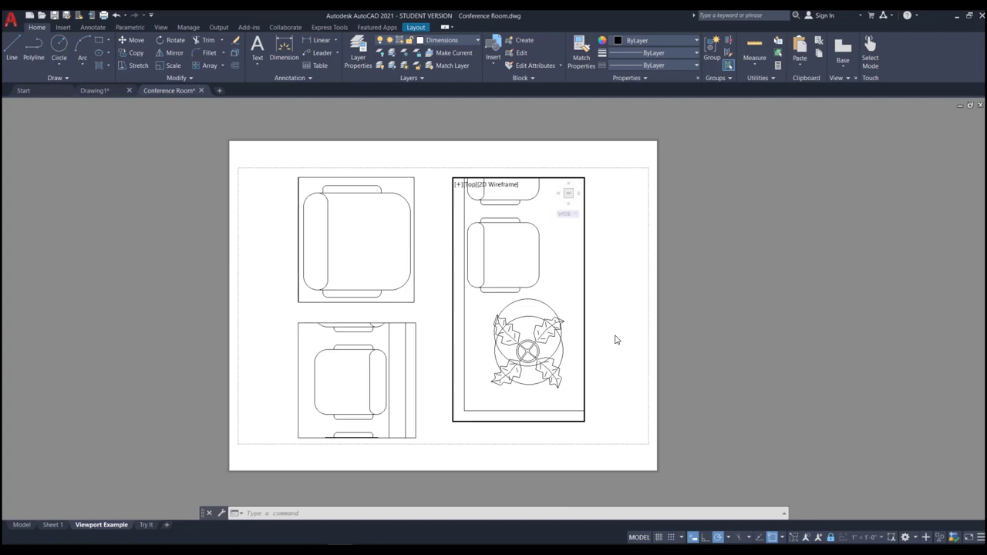
pyautogui.doubleClick(590, 289)
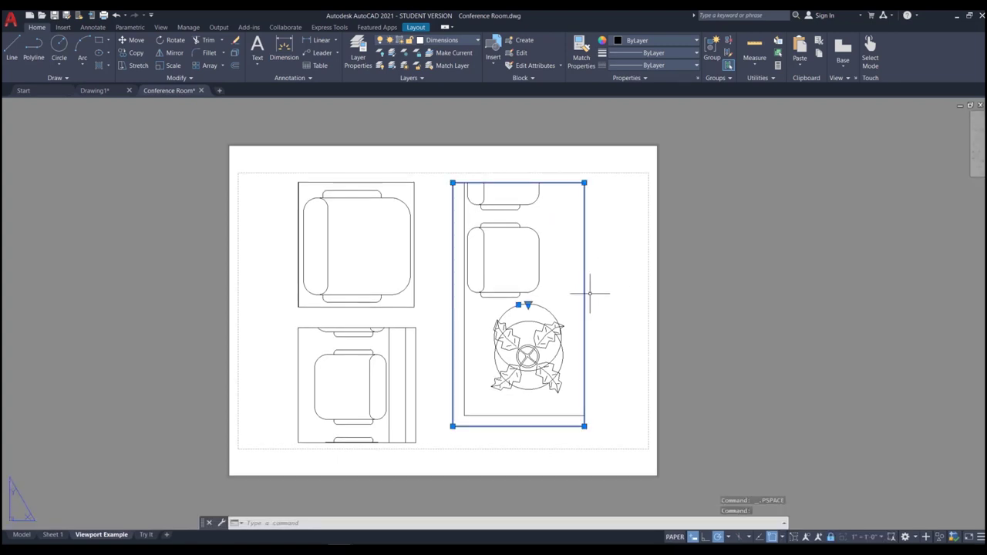
# - Reactivate the chair-and-plant viewport, unlock it, and go back to paper space
pyautogui.doubleClick(563, 266)
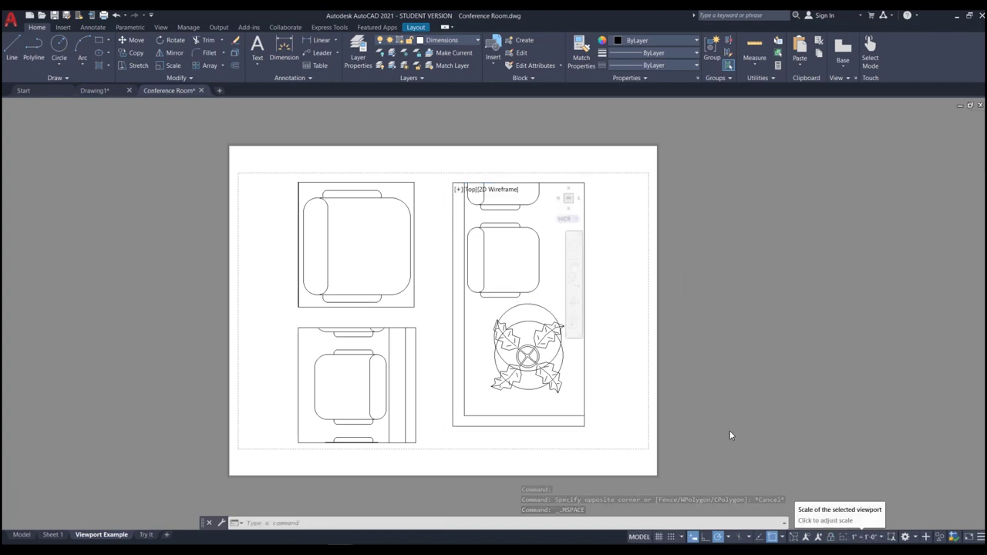
pyautogui.doubleClick(592, 365)
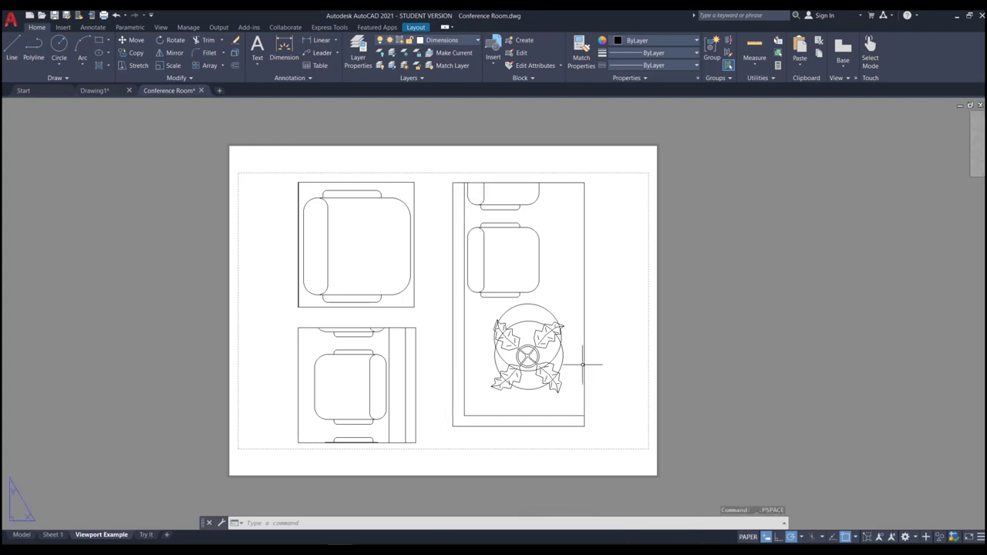
# - Enlarge the chair-and-plant viewport's frame by stretching it wider toward the sheet's right margin and down past the lower printable boundary
pyautogui.click(584, 366)
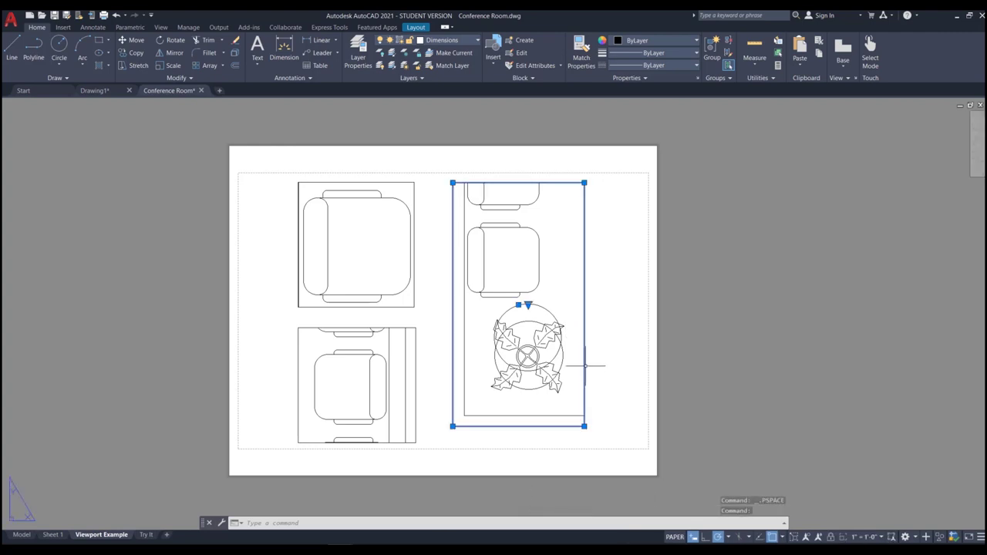
pyautogui.click(585, 425)
pyautogui.click(637, 426)
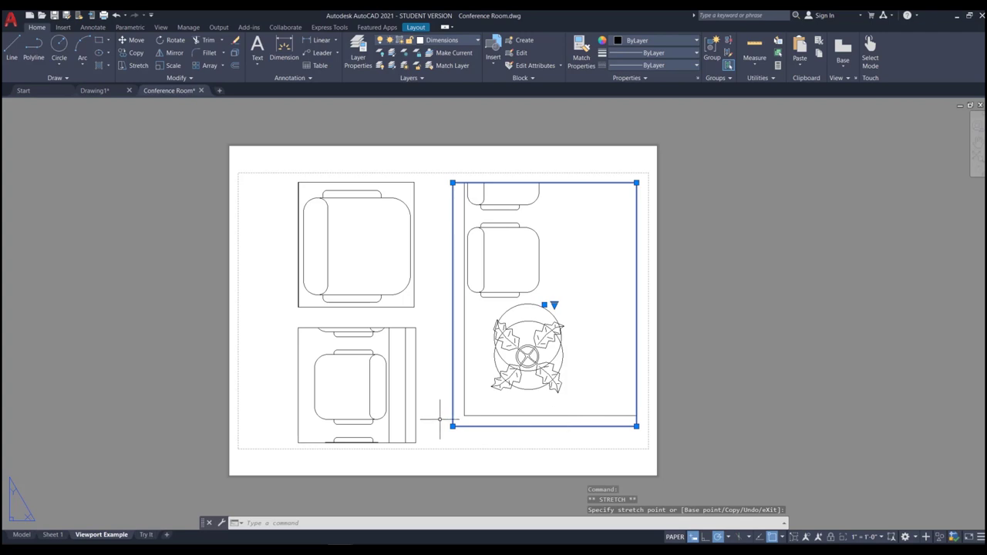
pyautogui.click(452, 426)
pyautogui.click(451, 459)
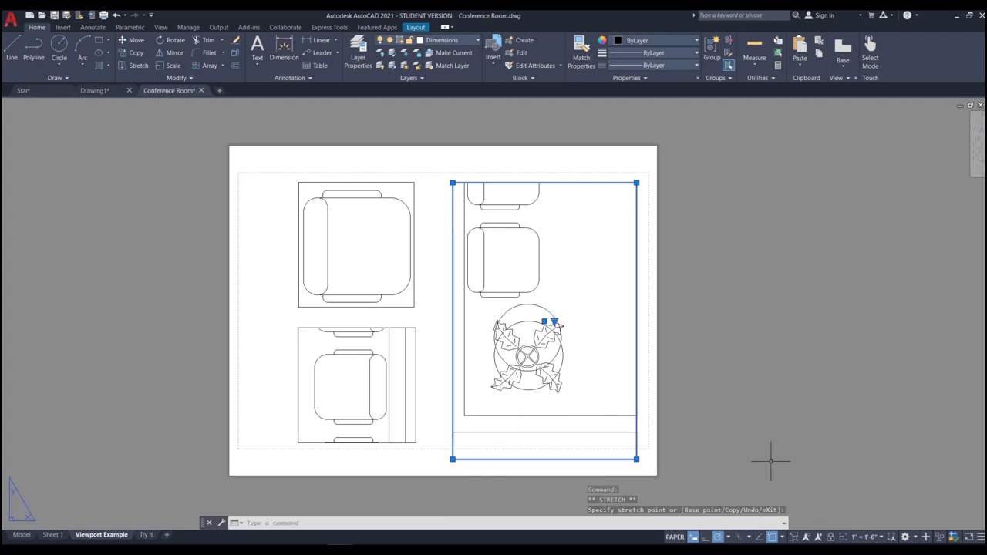
# - Shrink the chair-and-plant viewport's frame by raising its bottom edge, narrowing it, and lowering its top edge across the chair
pyautogui.click(636, 459)
pyautogui.click(630, 404)
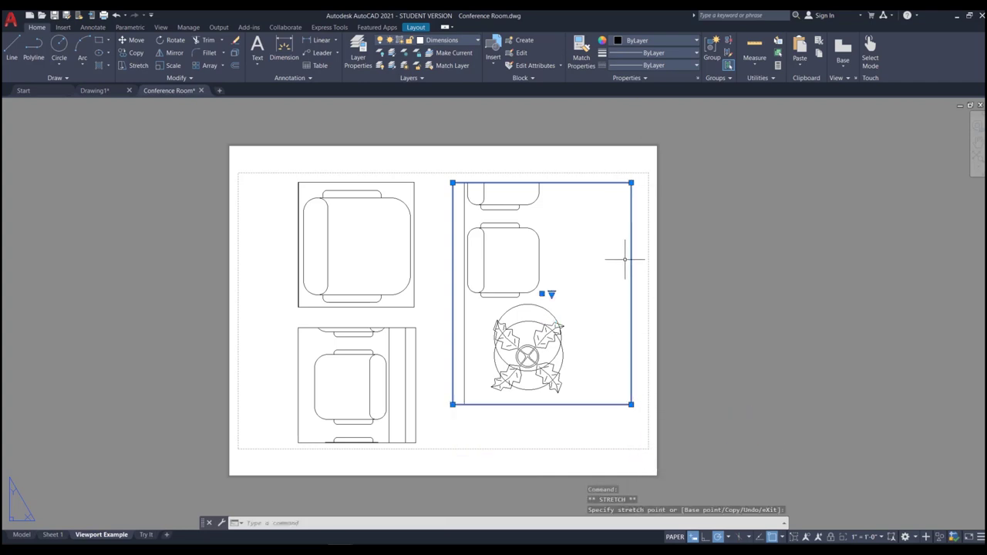
pyautogui.click(631, 183)
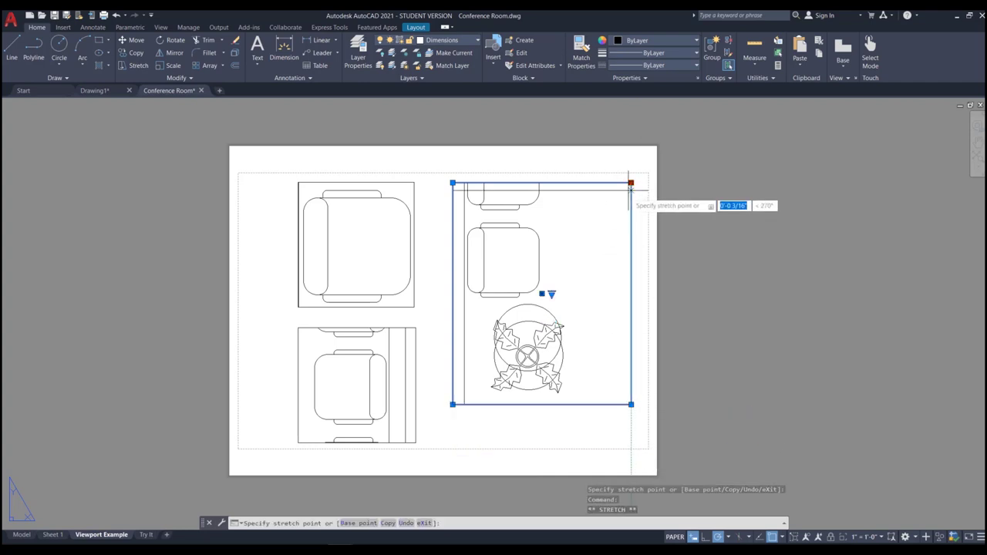
pyautogui.click(612, 237)
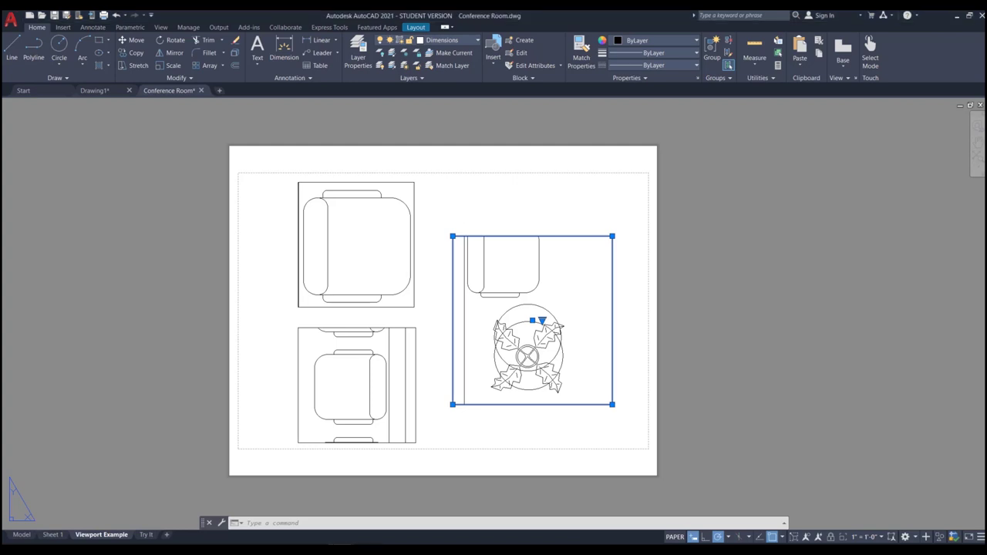
pyautogui.press('Escape')
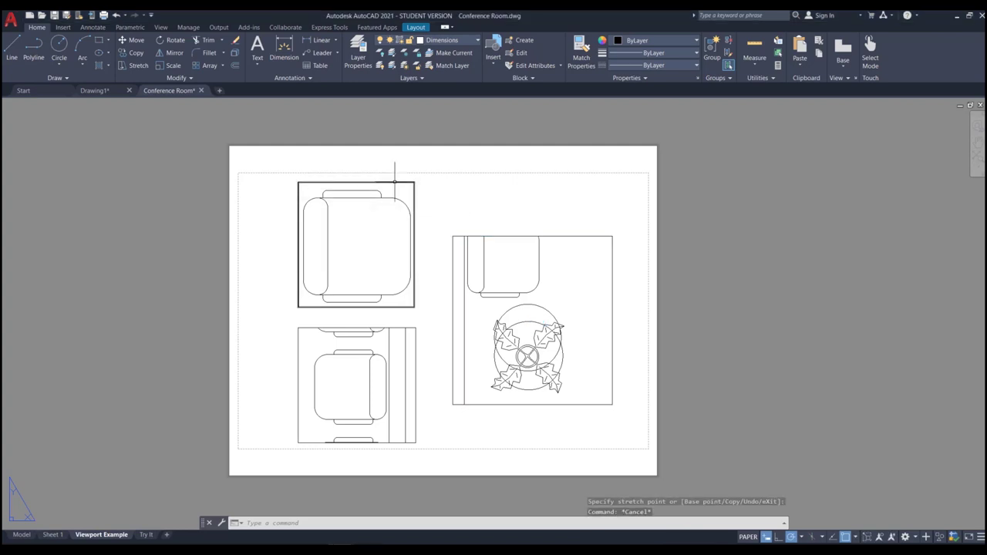
# - Switch to Drawing1 and leave the Layout1 viewport for paper space
pyautogui.click(87, 89)
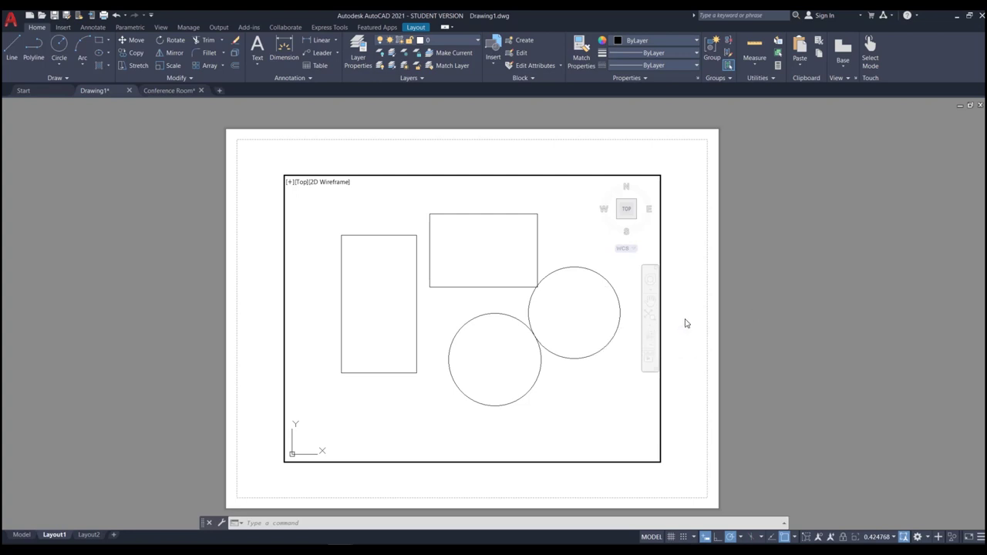
pyautogui.doubleClick(689, 244)
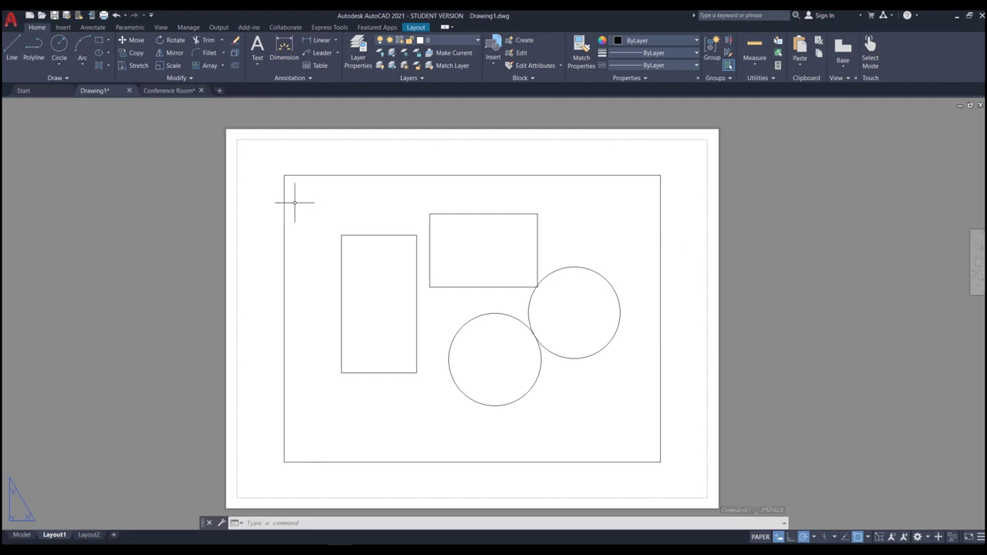
# - Try to display a plot preview of Layout1
pyautogui.click(12, 22)
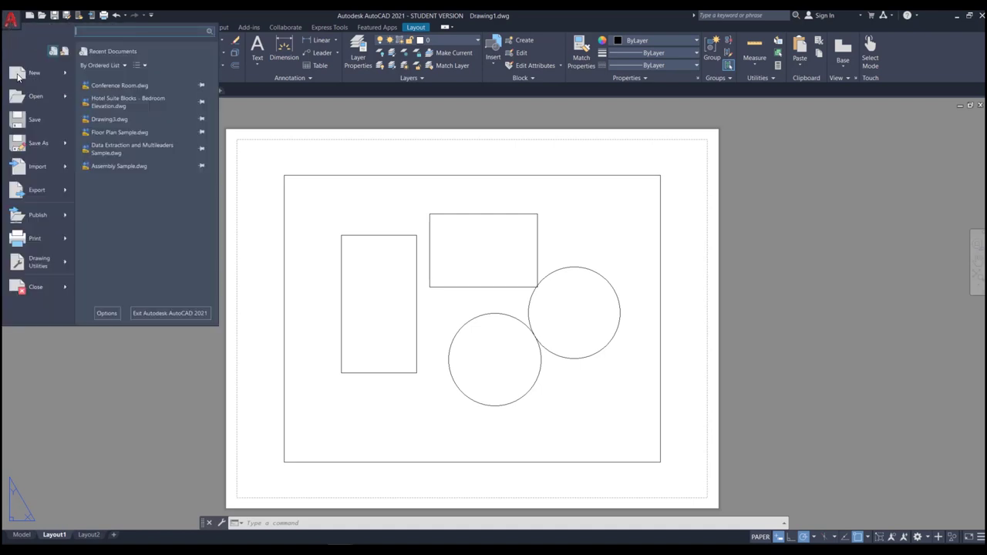
pyautogui.moveTo(54, 242)
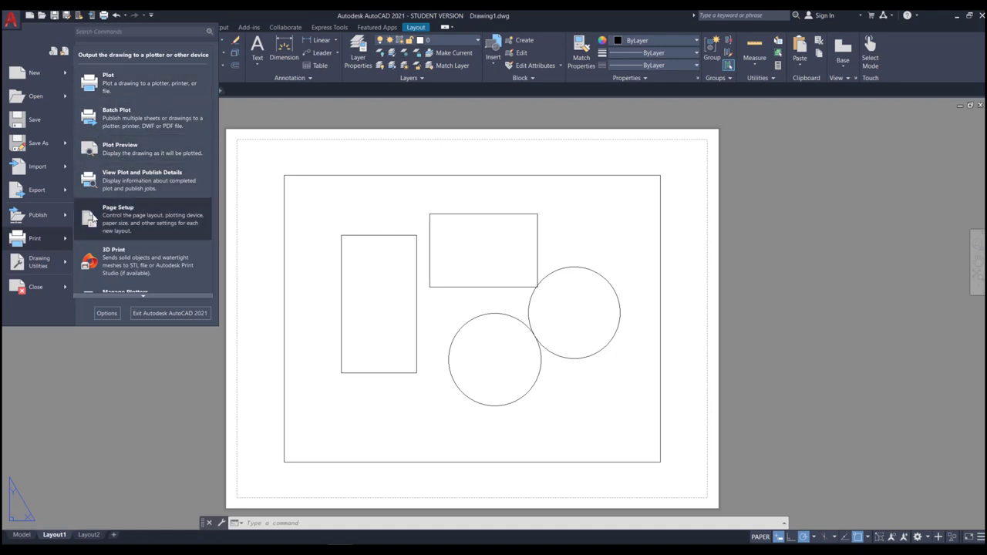
pyautogui.click(144, 152)
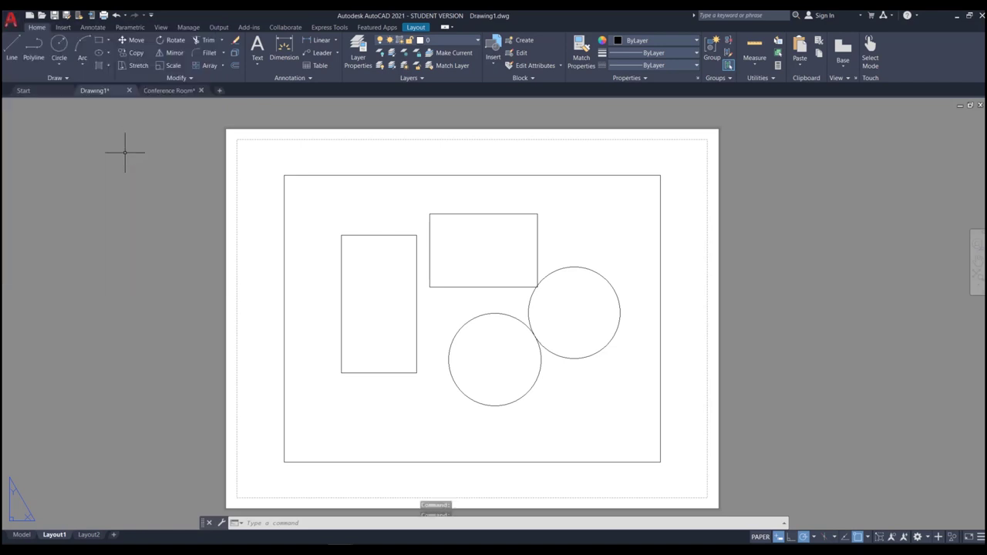
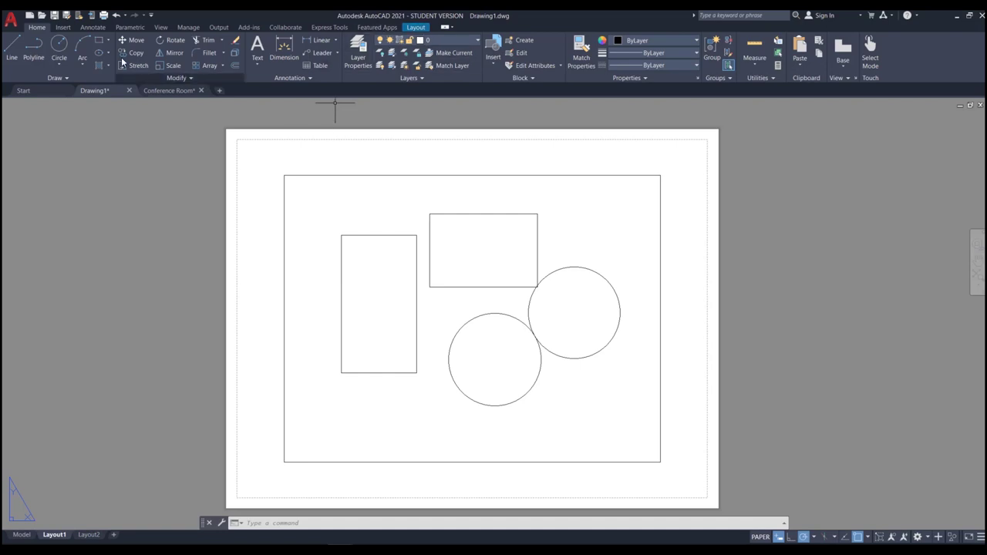
pyautogui.click(12, 23)
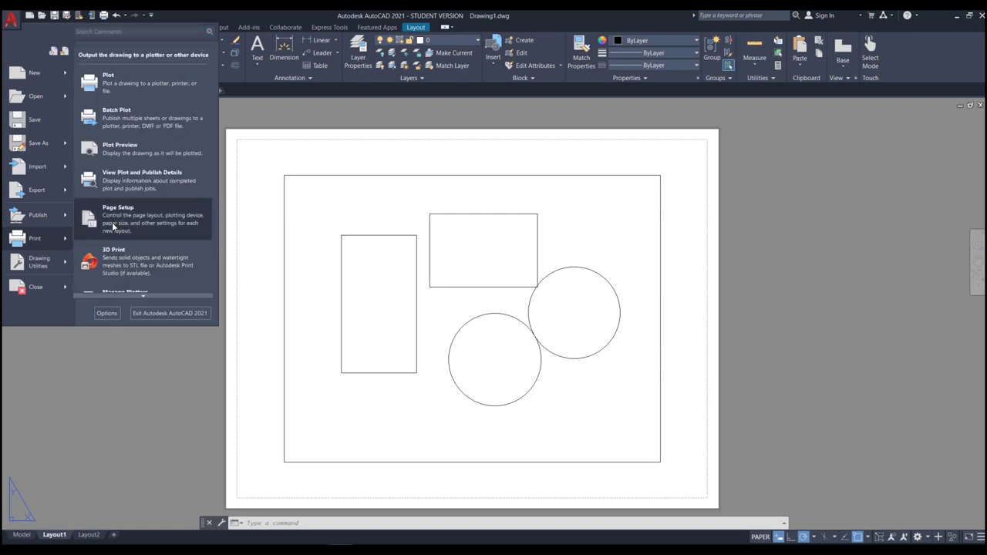
pyautogui.click(126, 216)
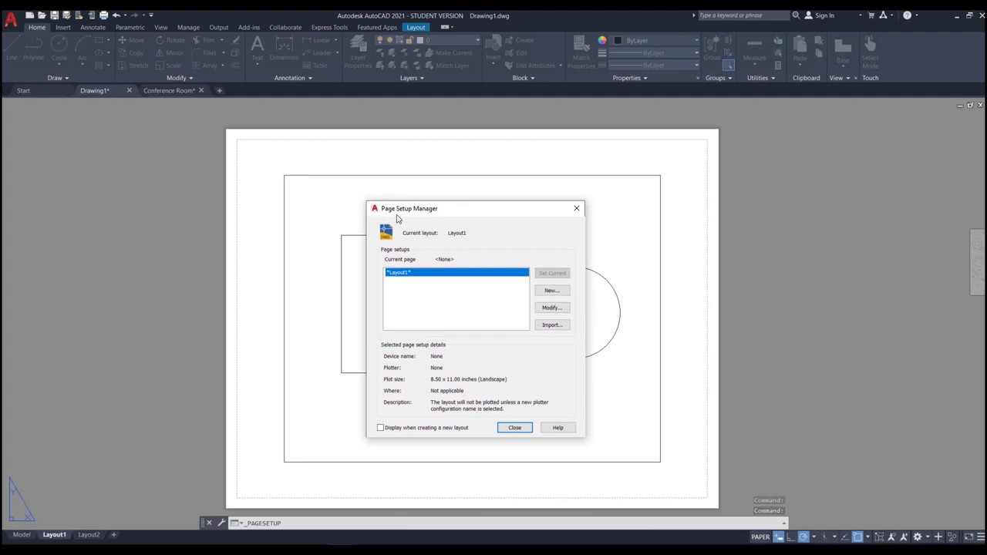
pyautogui.click(577, 209)
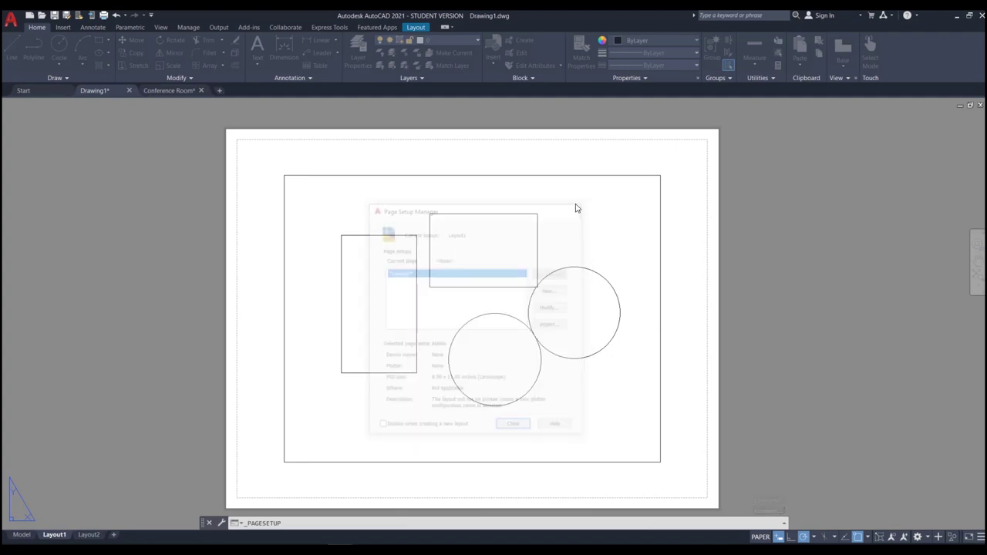
# - Open Layout1's page setup for modification and set its plotter to DWG To PDF.pc3
pyautogui.click(420, 29)
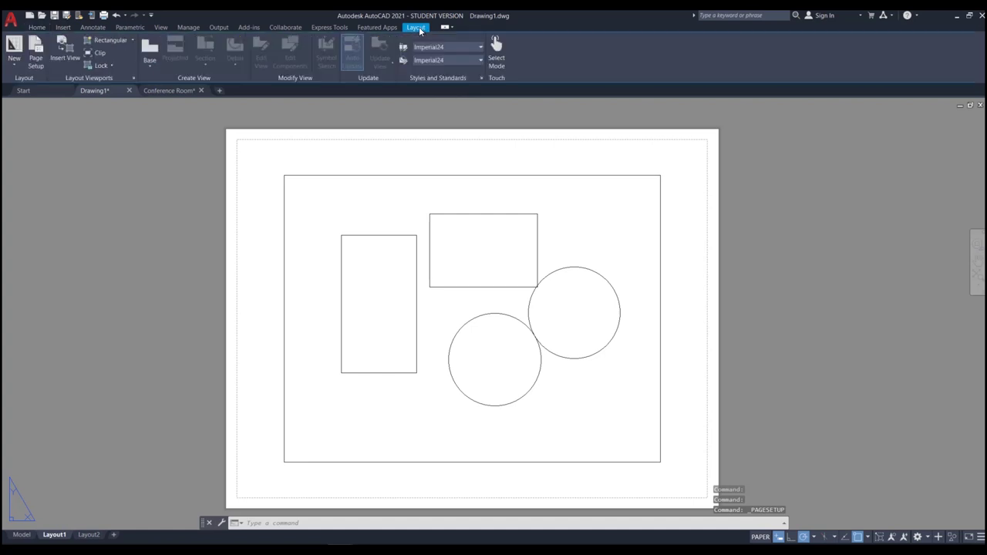
pyautogui.click(31, 63)
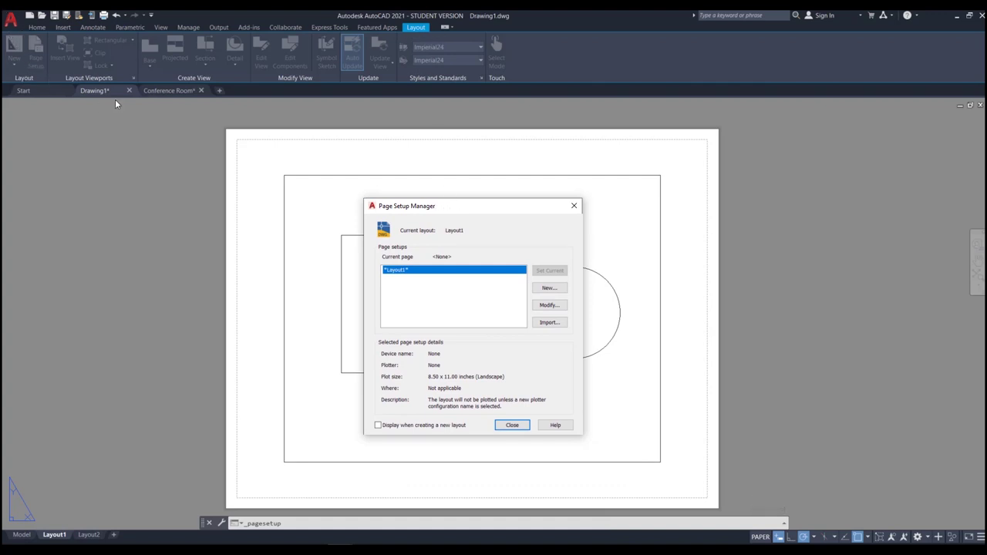
pyautogui.moveTo(507, 213); pyautogui.dragTo(472, 194)
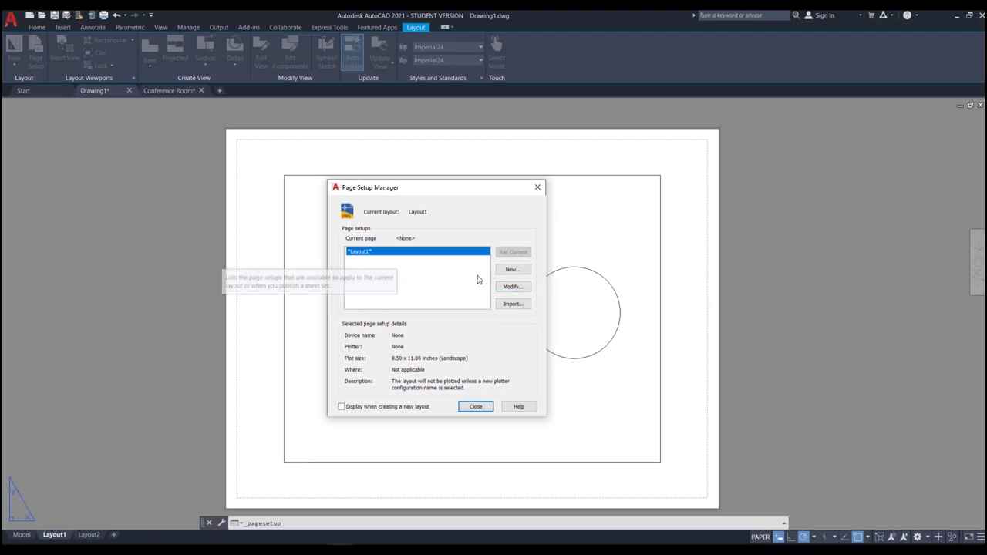
pyautogui.click(514, 288)
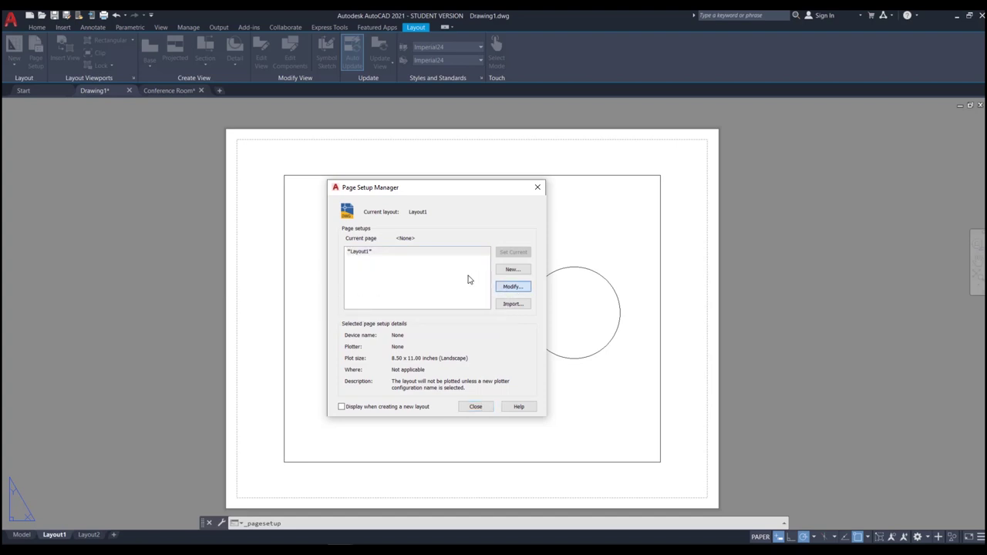
pyautogui.moveTo(447, 172); pyautogui.dragTo(456, 137)
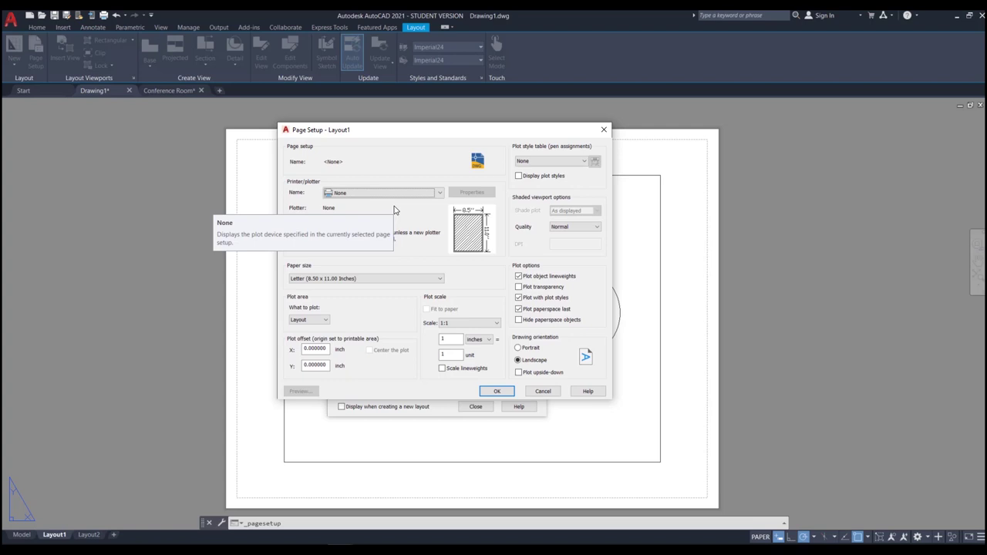
pyautogui.click(442, 194)
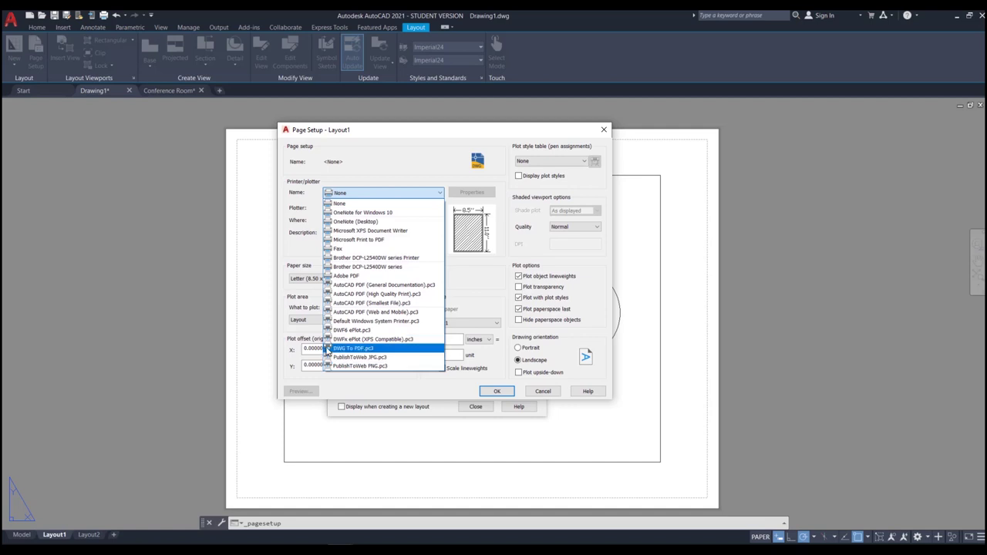
pyautogui.click(367, 351)
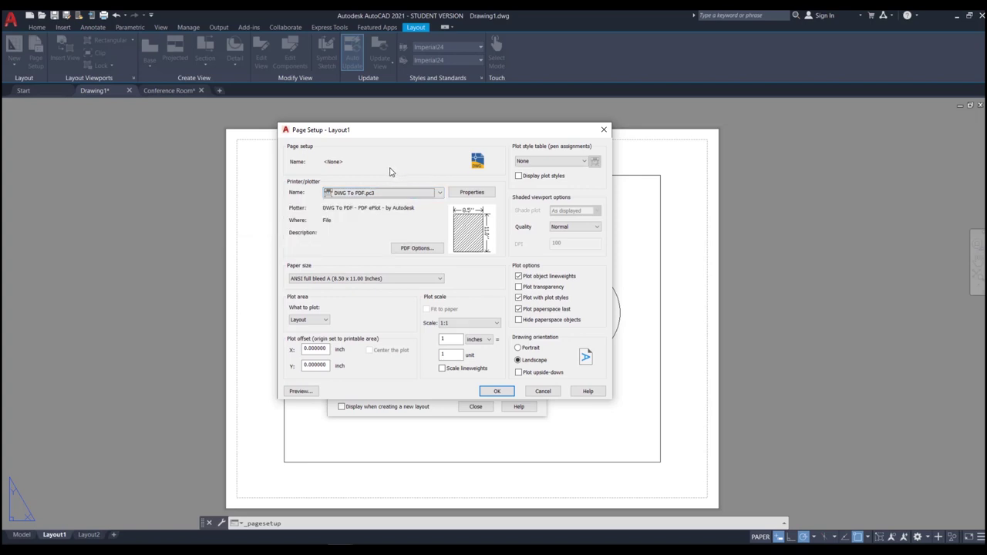
pyautogui.click(421, 192)
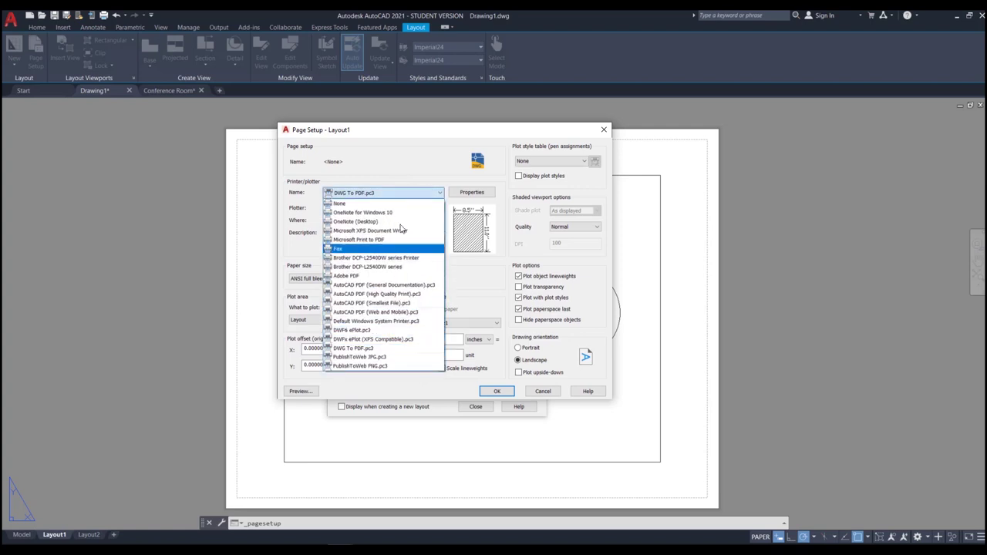
pyautogui.click(398, 182)
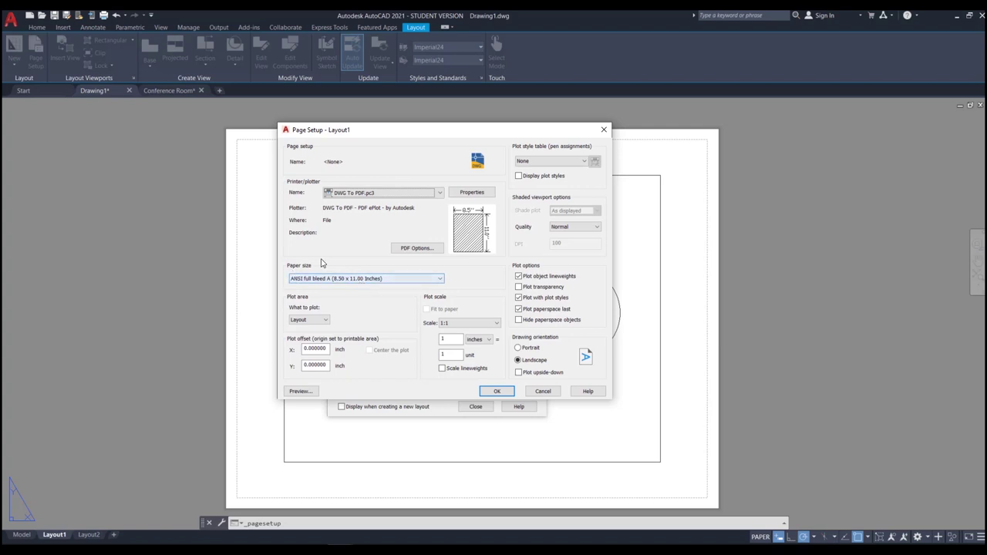
# - Set the paper size to ANSI full bleed A (8.50 x 11.00 Inches) and the drawing orientation to Landscape
pyautogui.click(344, 281)
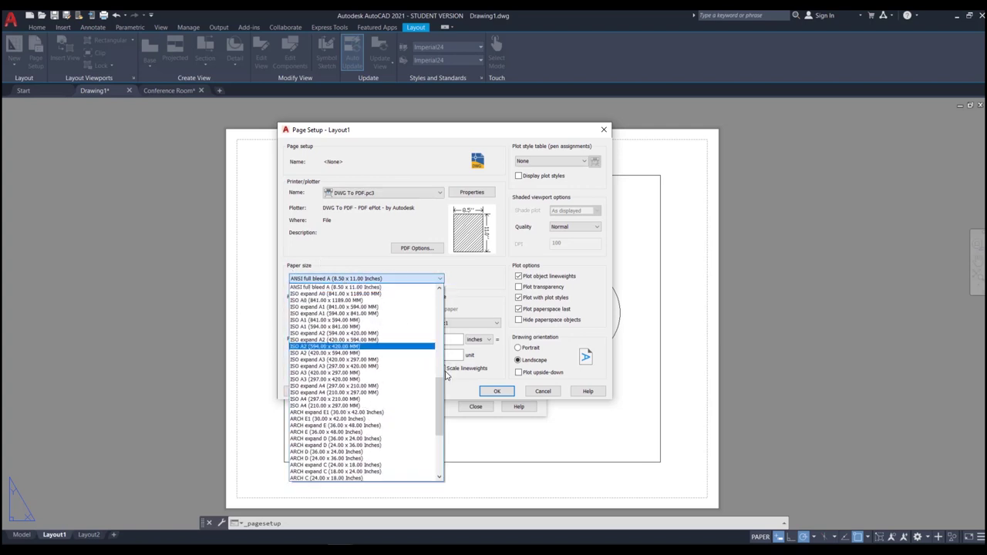
pyautogui.moveTo(439, 379); pyautogui.dragTo(439, 293)
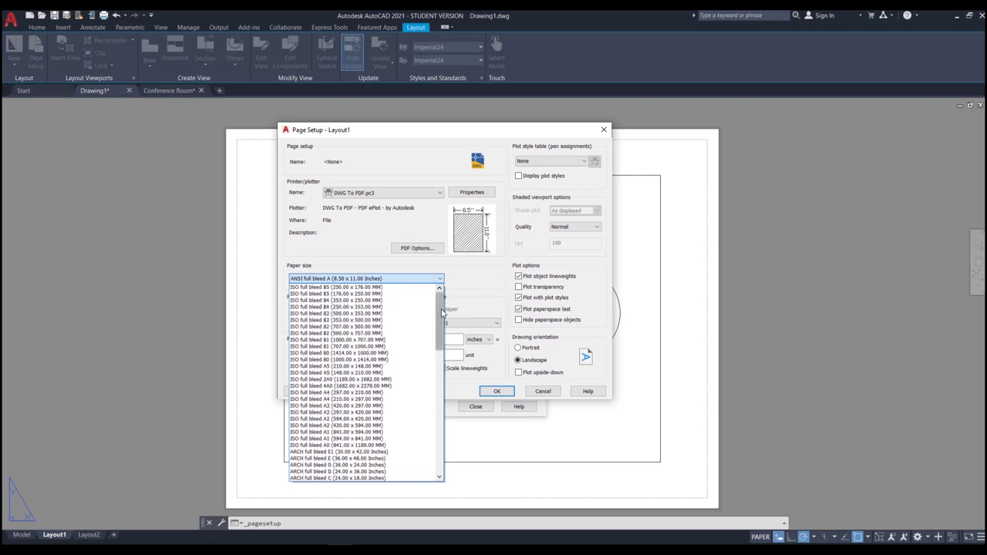
pyautogui.scroll(-5, 441, 343)
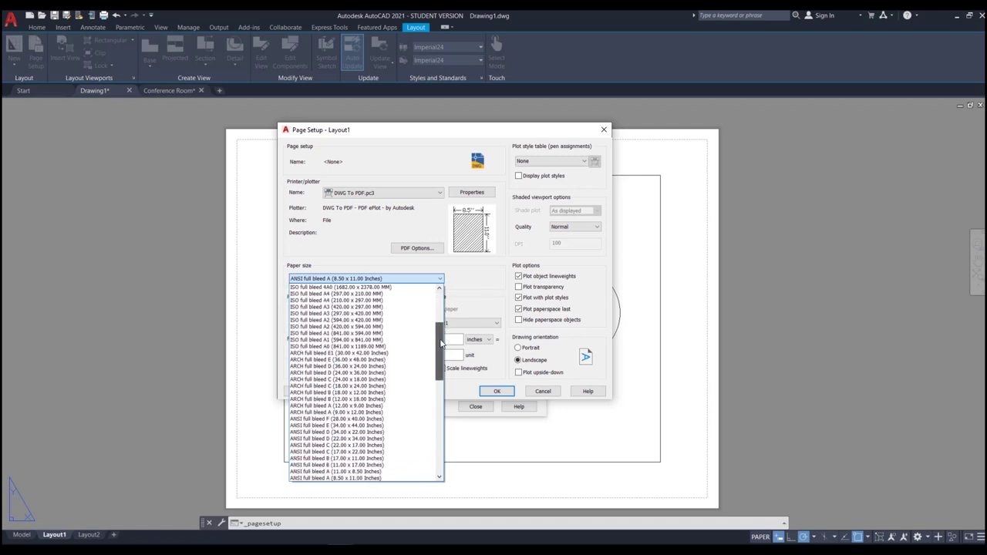
pyautogui.scroll(-1, 441, 343)
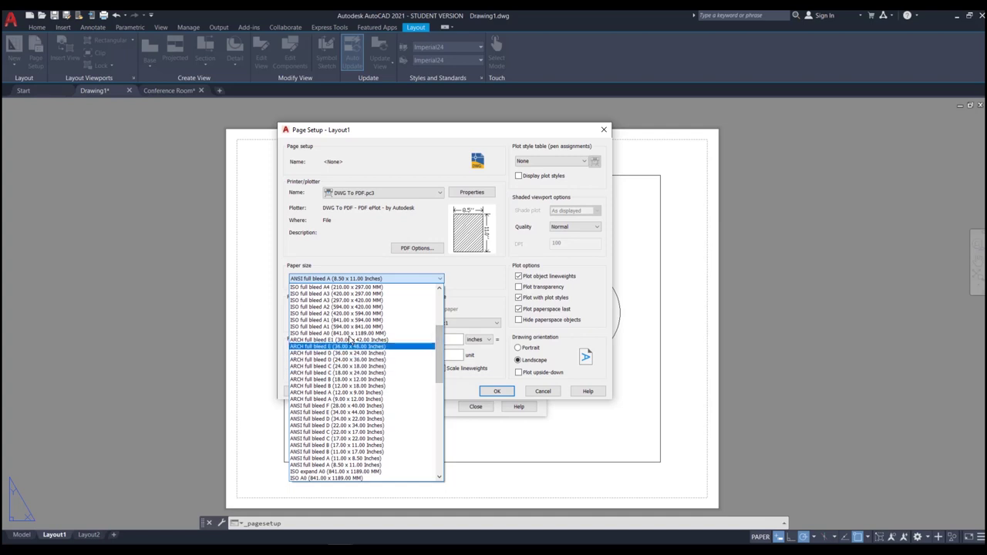
pyautogui.moveTo(442, 347); pyautogui.dragTo(433, 450)
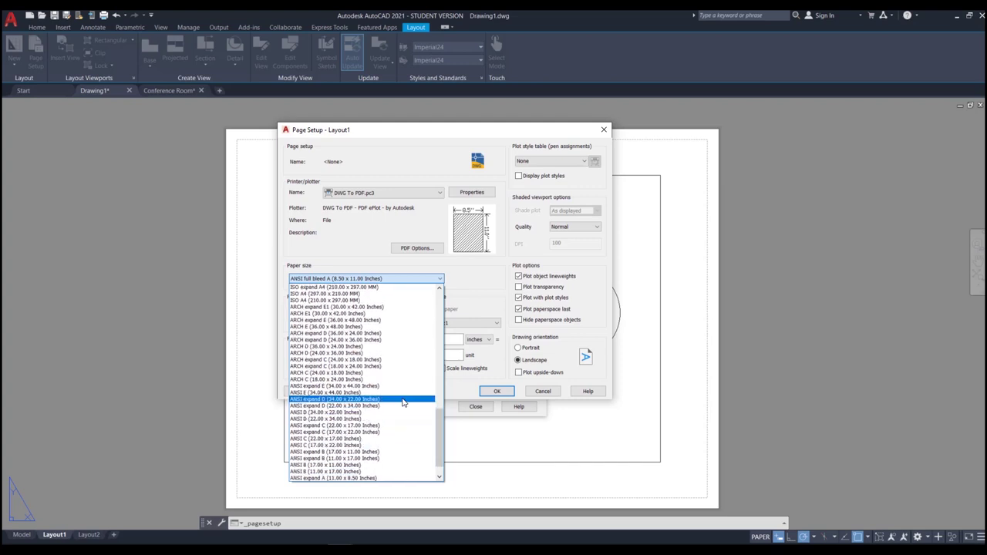
pyautogui.scroll(-1, 436, 444)
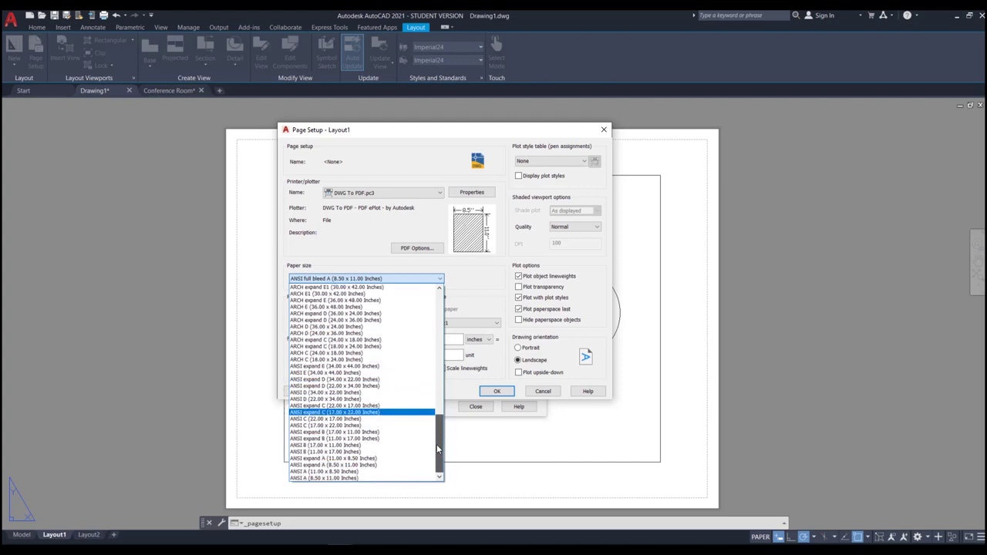
pyautogui.moveTo(437, 454); pyautogui.dragTo(444, 363)
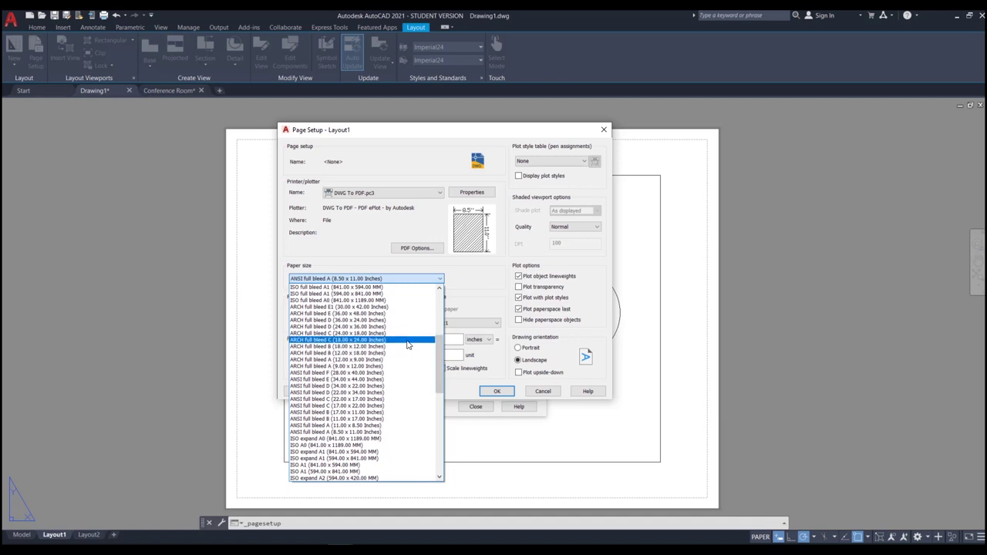
pyautogui.click(368, 433)
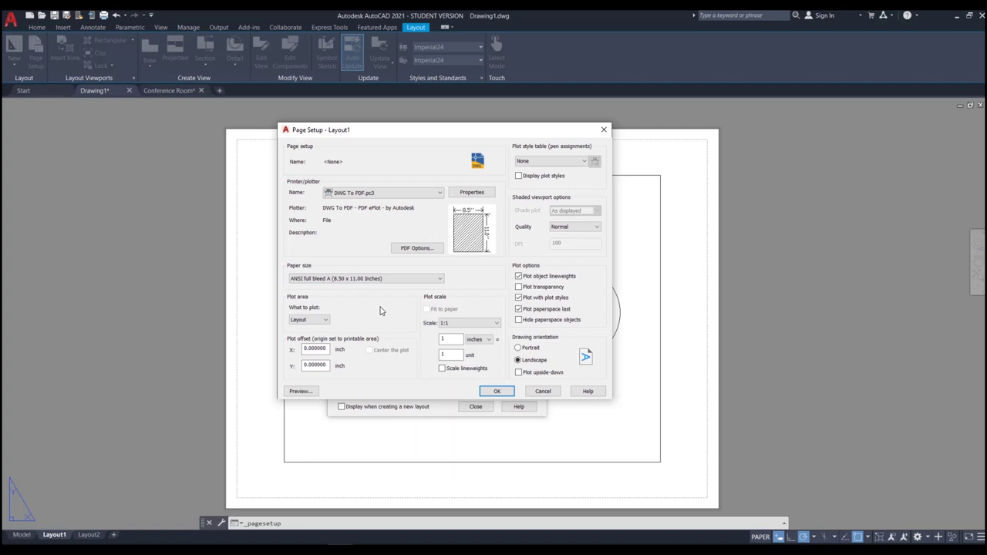
pyautogui.click(519, 349)
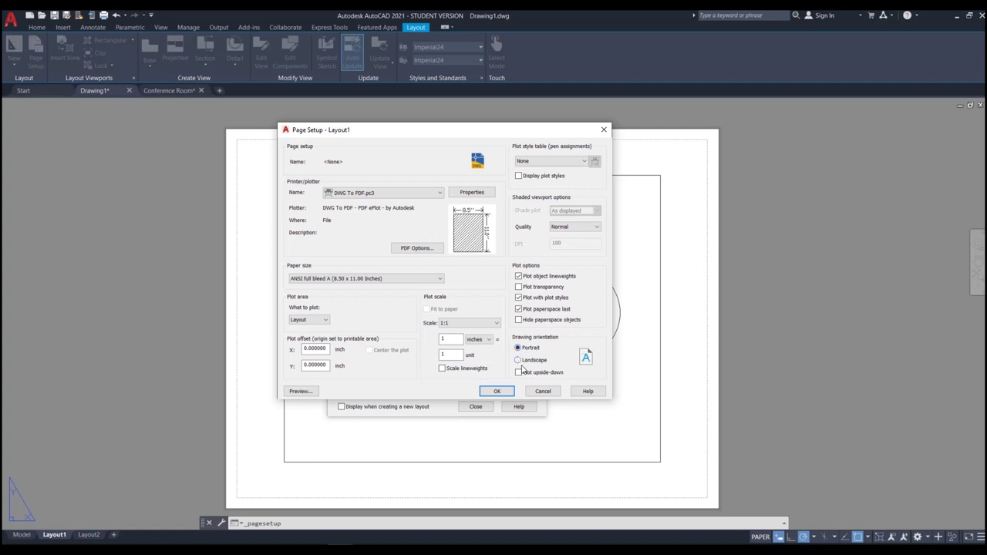
pyautogui.click(519, 361)
# - Preview the Layout1 plot using the Layout plot area, returning to the page setup after each check
pyautogui.click(300, 391)
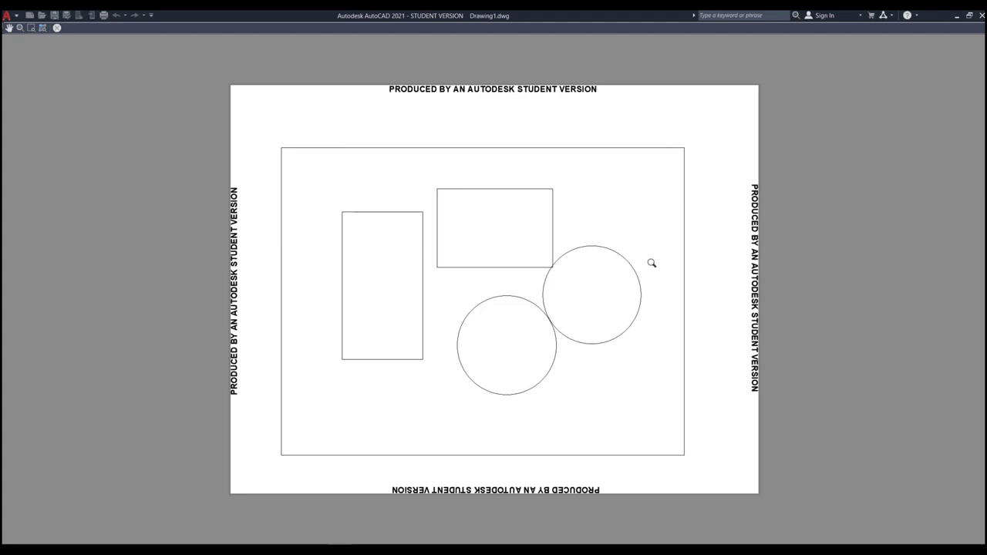
pyautogui.press('Escape')
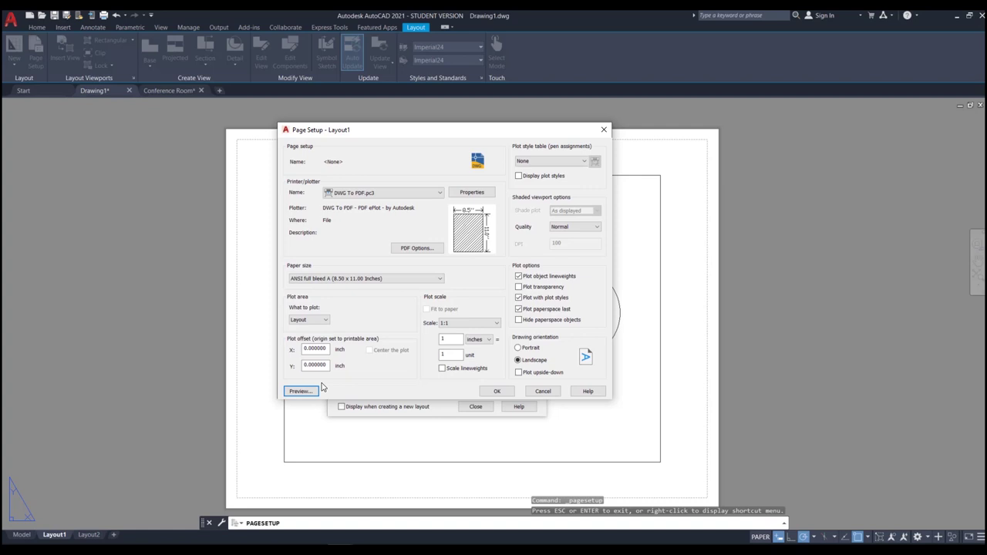
pyautogui.click(298, 391)
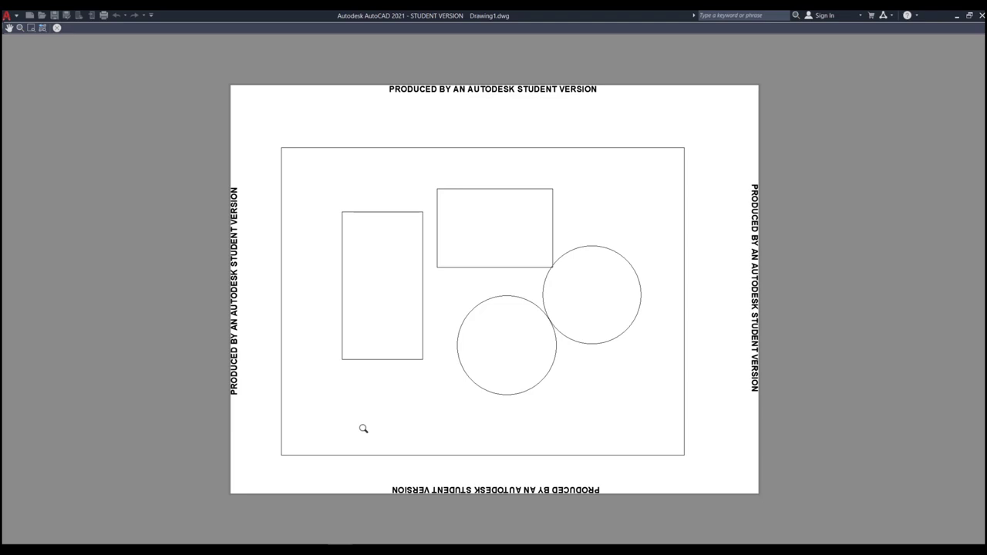
pyautogui.press('Escape')
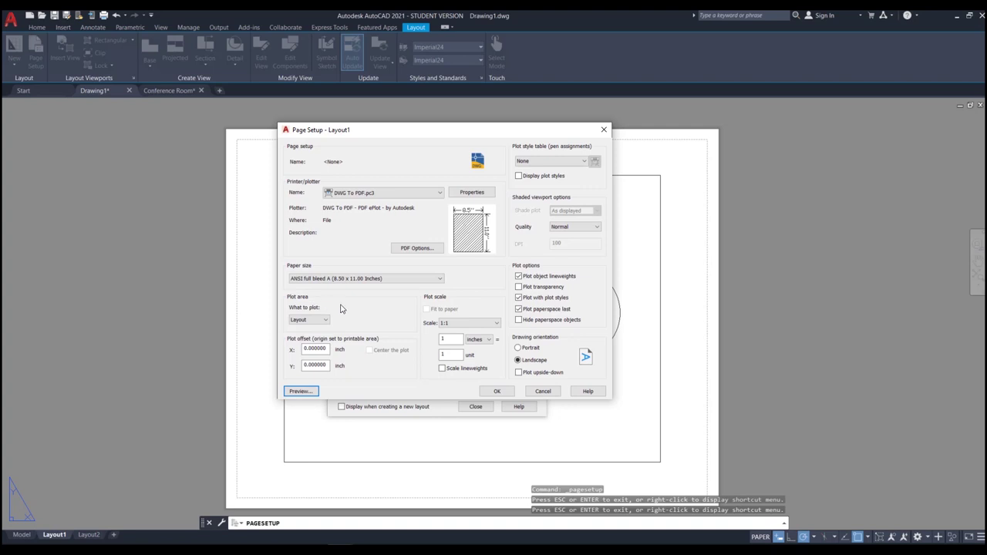
pyautogui.click(301, 391)
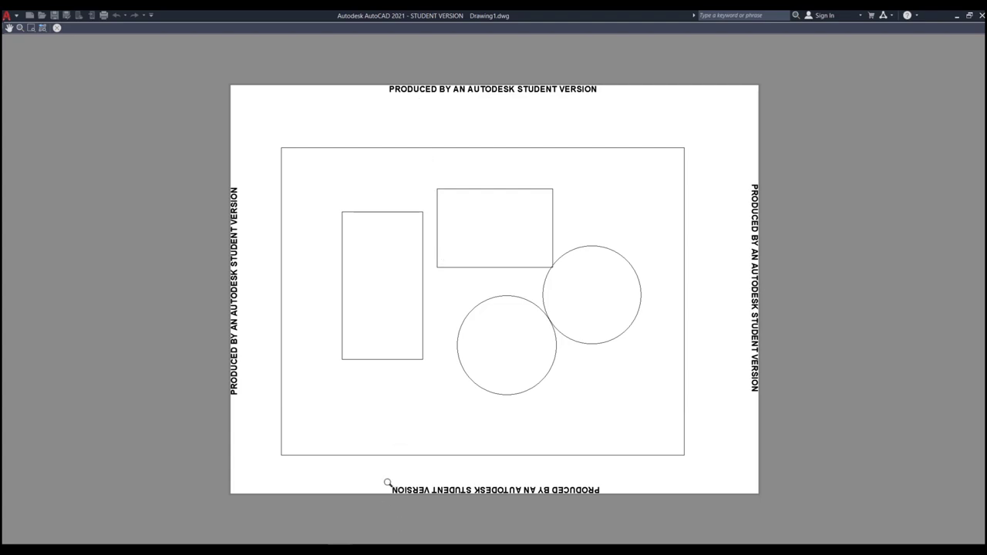
pyautogui.press('Escape')
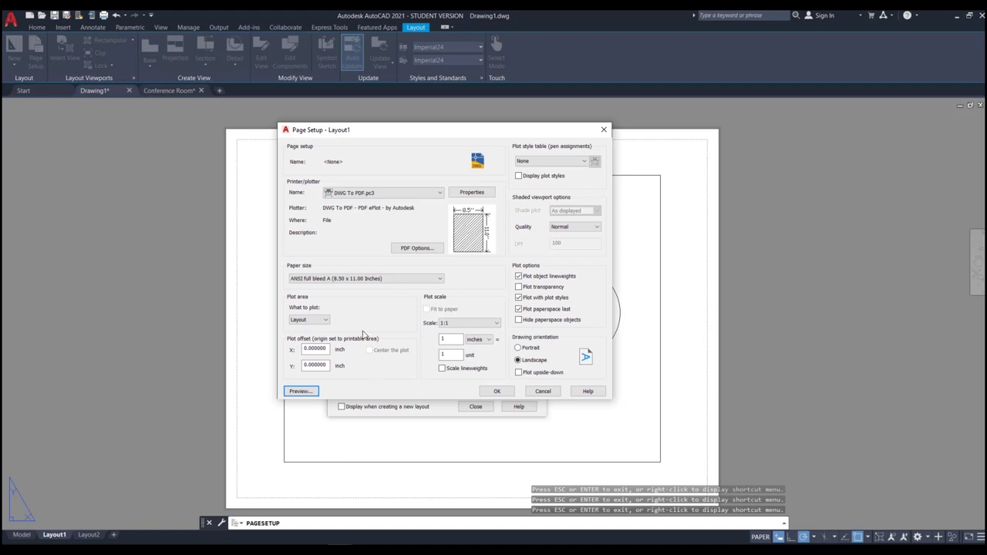
# - Set the plot area to Extents with the plot centered on the sheet, and preview the plot
pyautogui.click(323, 322)
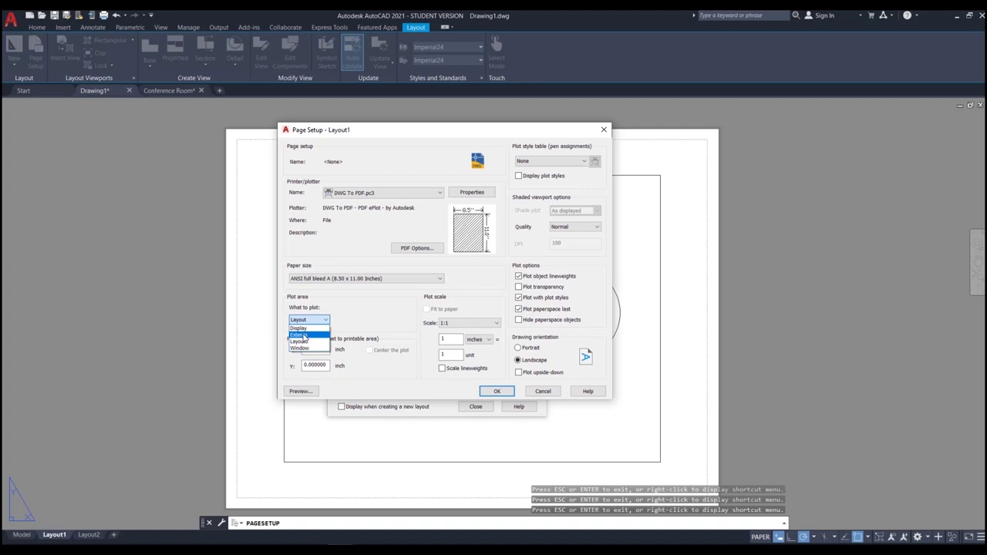
pyautogui.click(304, 337)
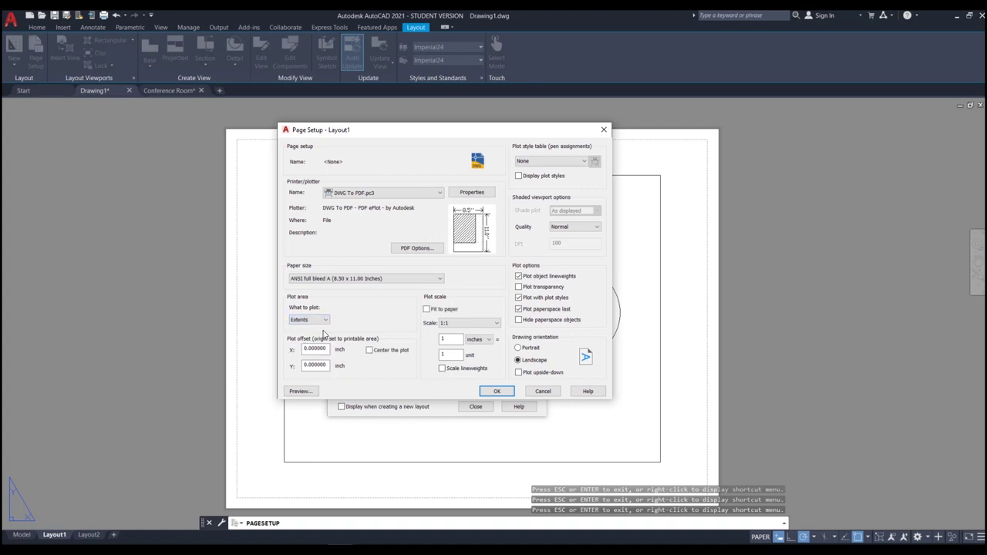
pyautogui.click(309, 320)
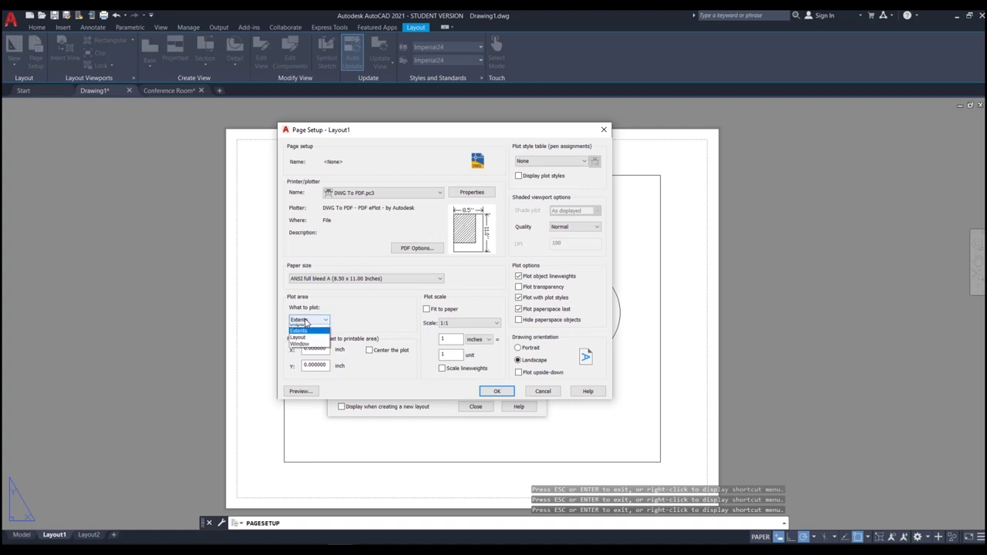
pyautogui.click(310, 341)
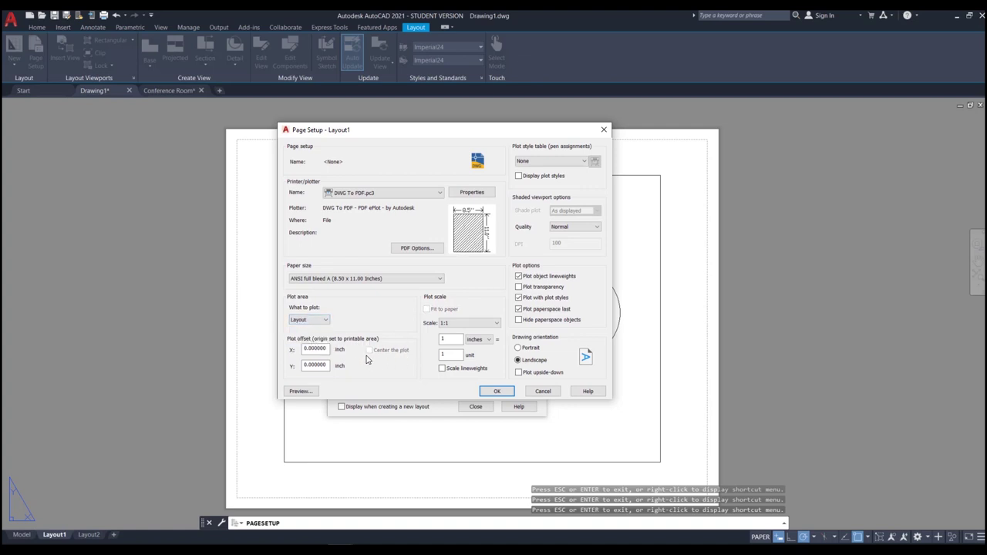
pyautogui.click(313, 320)
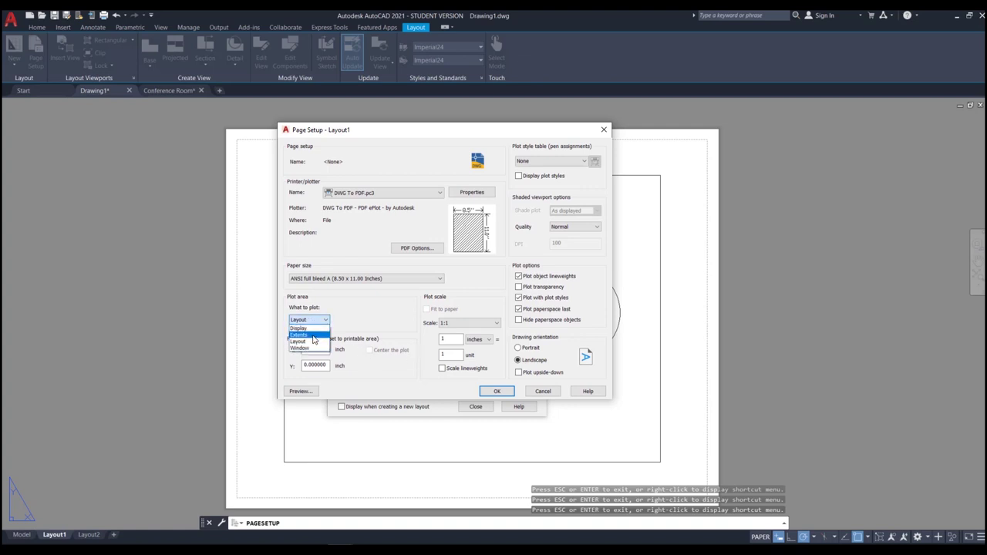
pyautogui.click(299, 334)
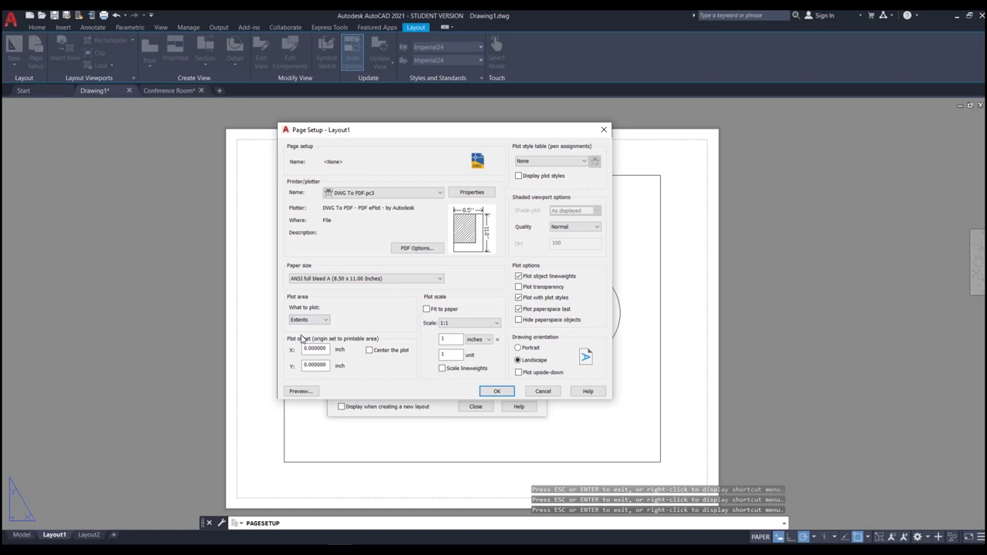
pyautogui.click(369, 351)
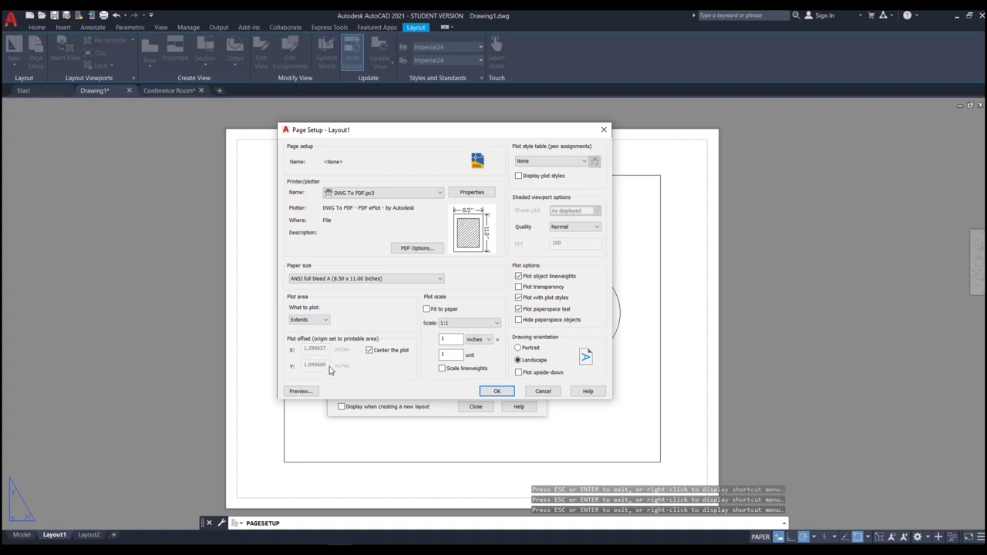
pyautogui.click(307, 391)
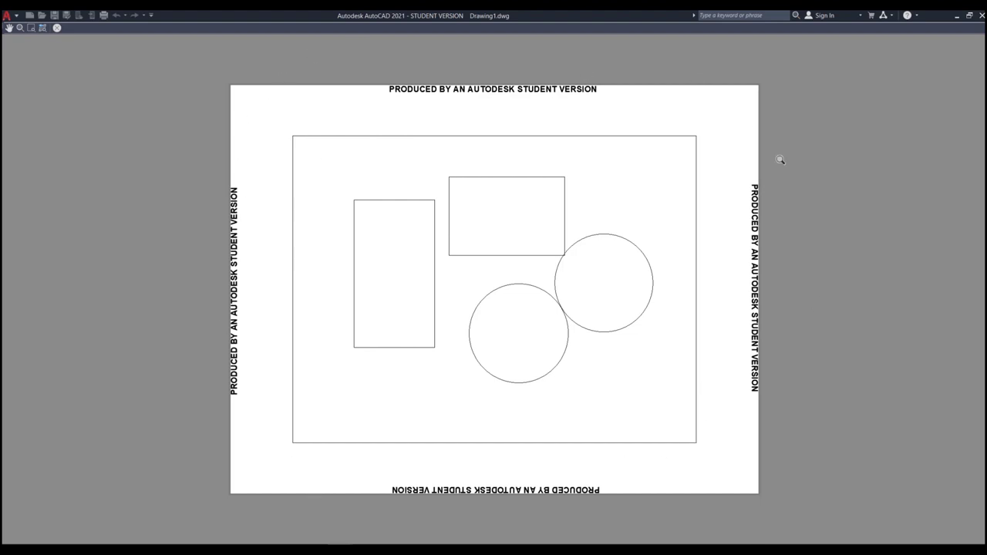
# - Leave the plot preview, discard the Layout1 page setup changes and close the Page Setup Manager
pyautogui.press('Escape')
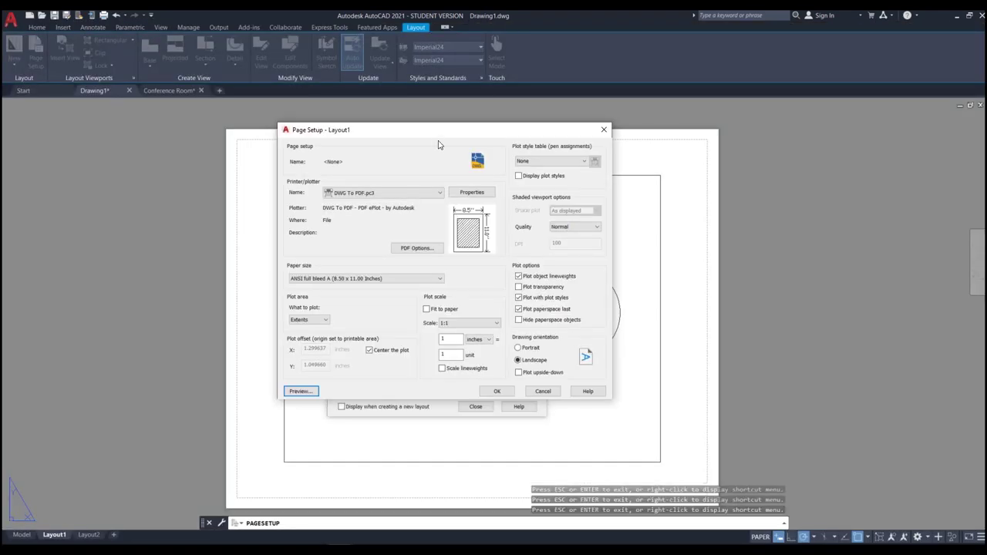
pyautogui.moveTo(443, 136); pyautogui.dragTo(676, 134)
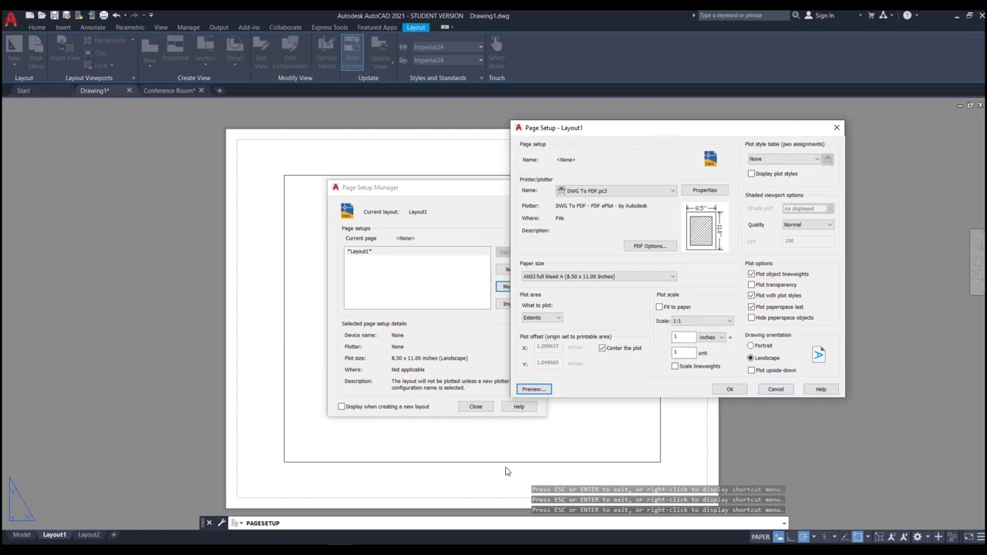
pyautogui.click(775, 390)
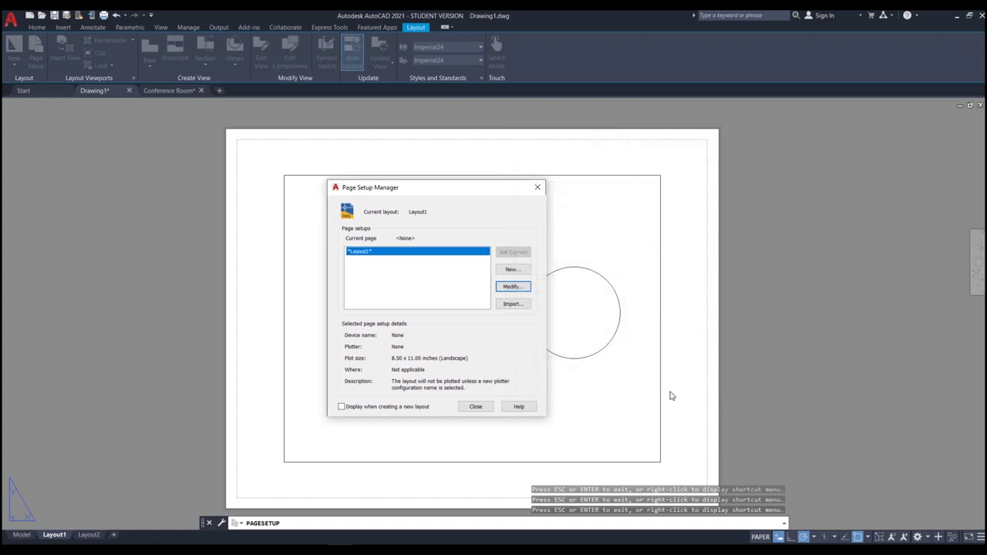
pyautogui.click(474, 408)
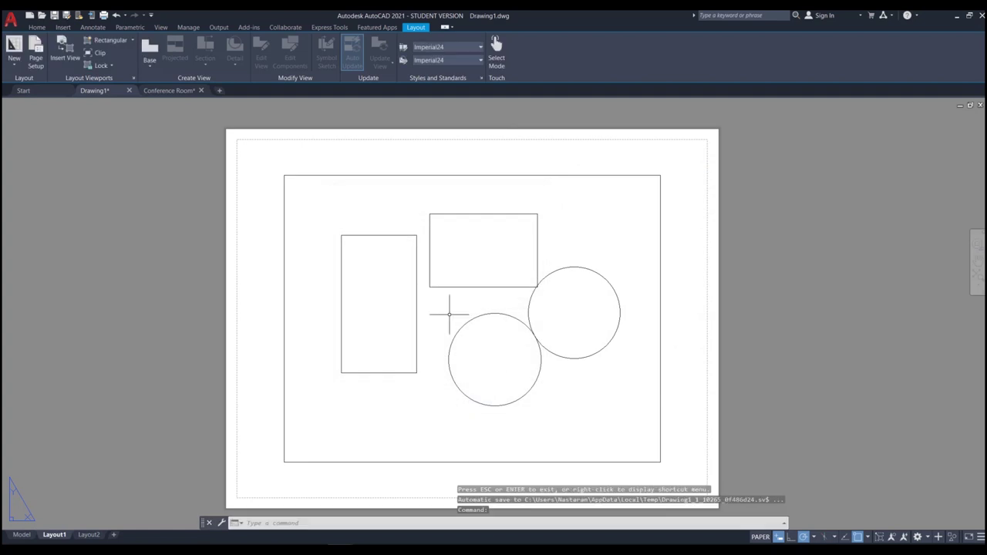
# - Stretch the Layout1 viewport's upper edge straight up by about 2.3 inches, past the paper's top edge
pyautogui.click(454, 175)
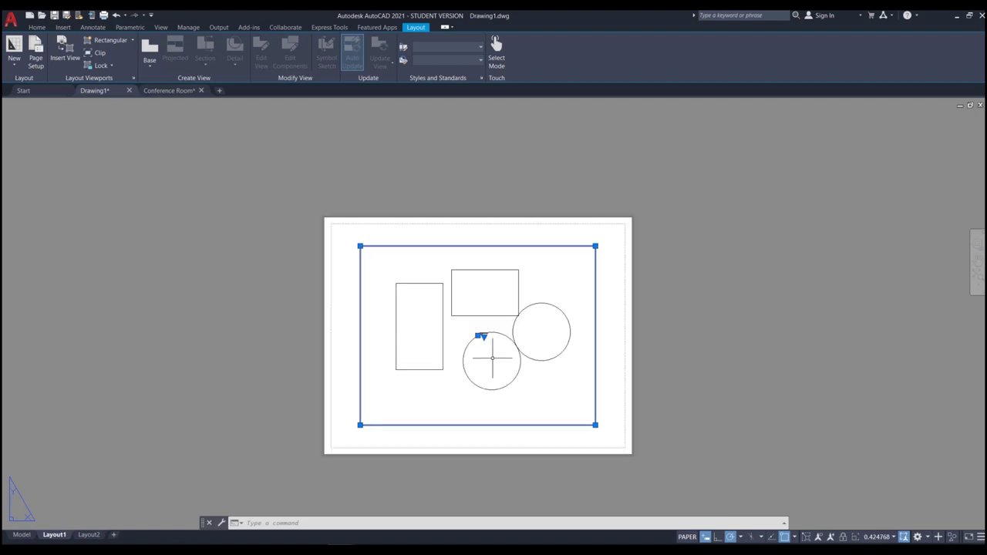
pyautogui.scroll(-2, 488, 360)
pyautogui.click(596, 245)
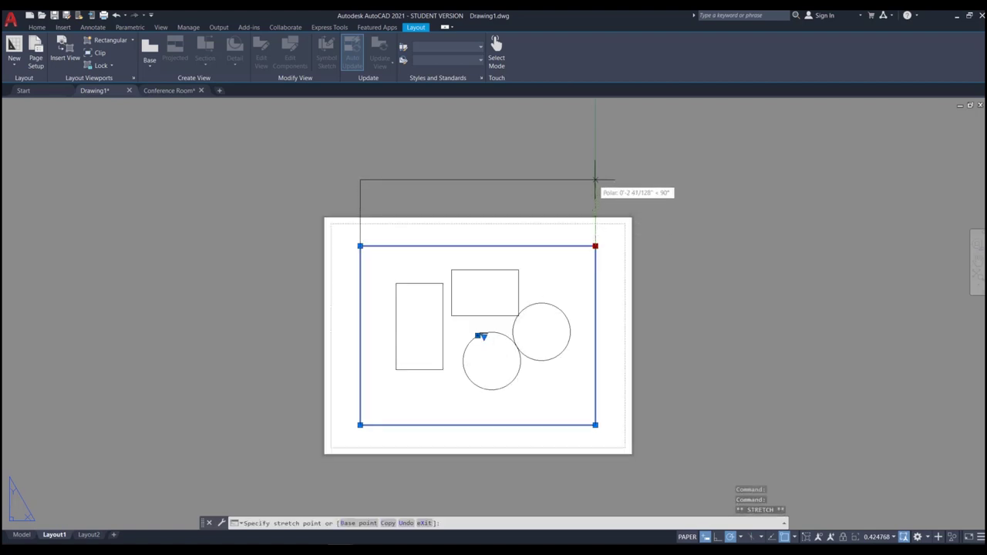
pyautogui.click(594, 181)
pyautogui.press('Escape')
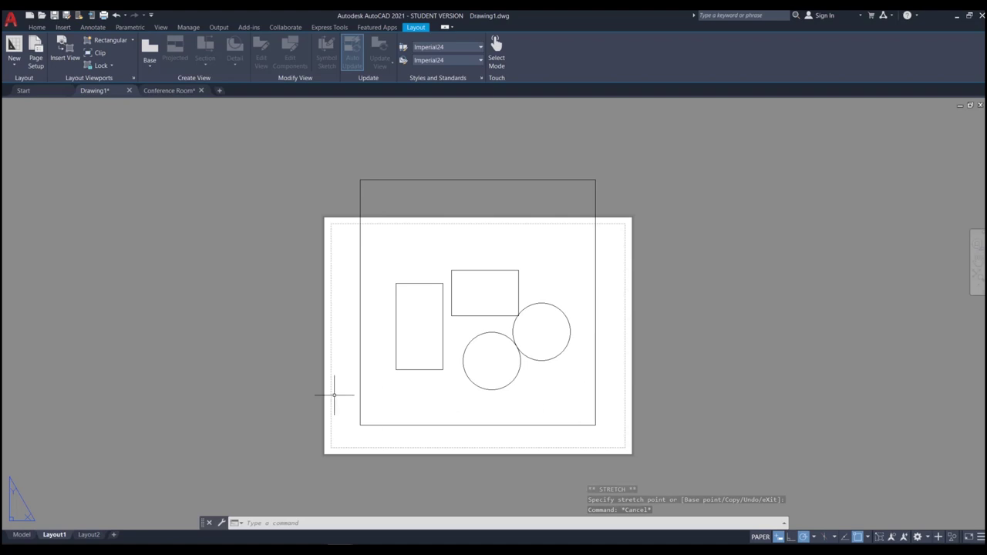
# - Stretch the viewport's upper edge back down inside the printable area and deselect the viewport
pyautogui.scroll(1, 573, 343)
pyautogui.scroll(-1, 573, 348)
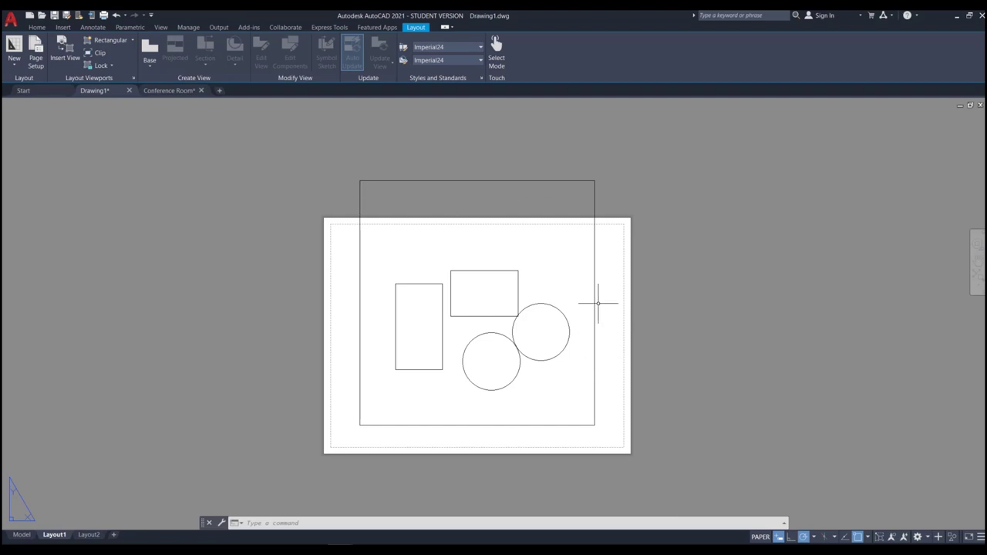
pyautogui.scroll(2, 597, 303)
pyautogui.scroll(-2, 633, 295)
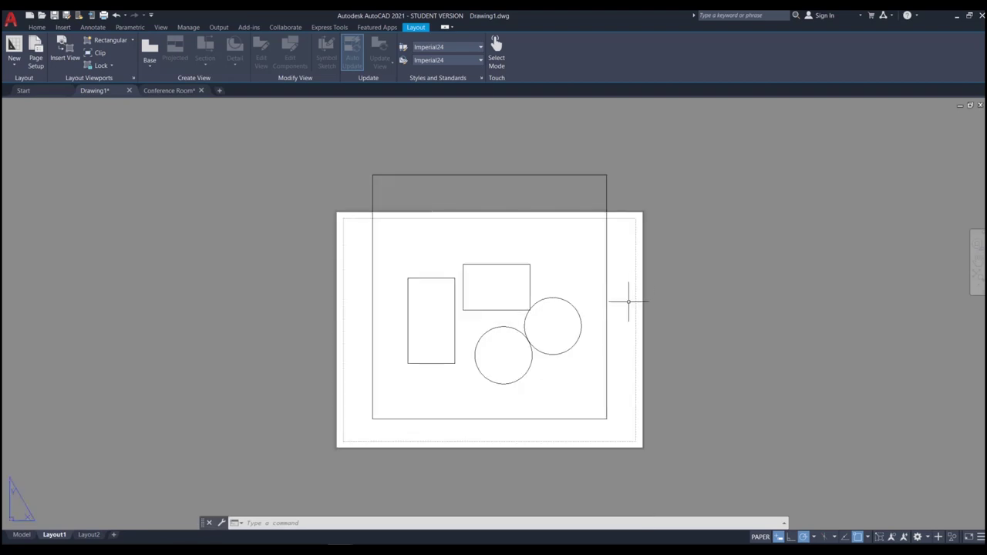
pyautogui.scroll(2, 628, 324)
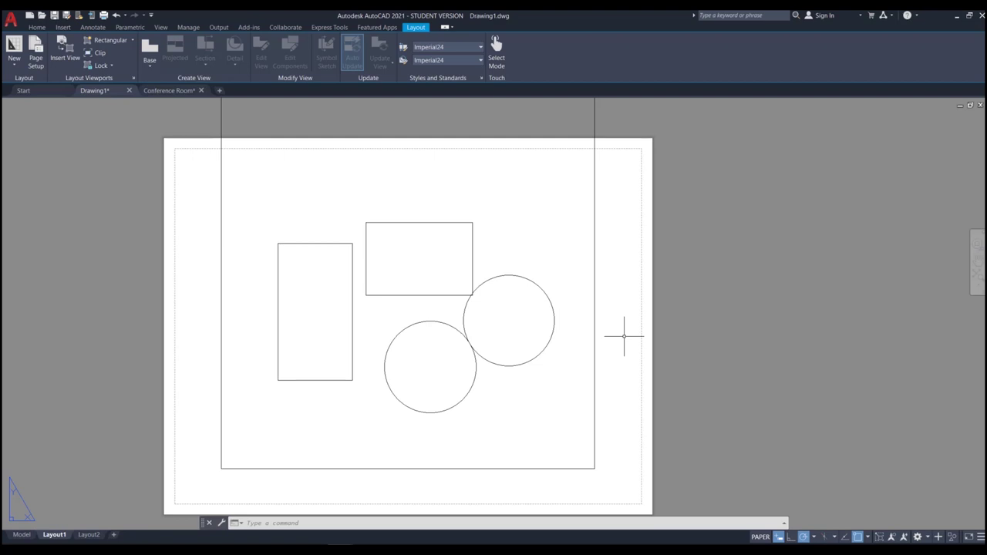
pyautogui.click(594, 272)
pyautogui.scroll(-2, 548, 294)
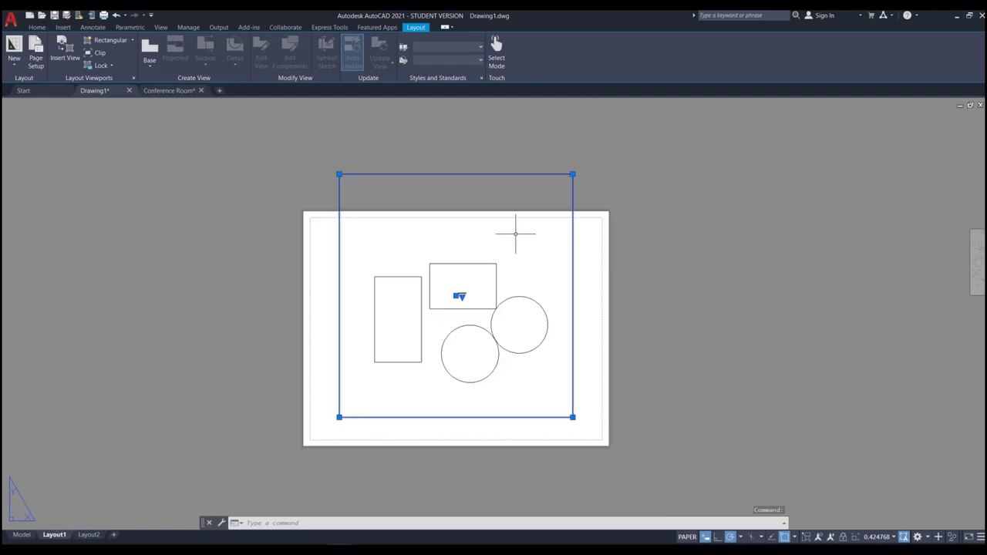
pyautogui.click(572, 175)
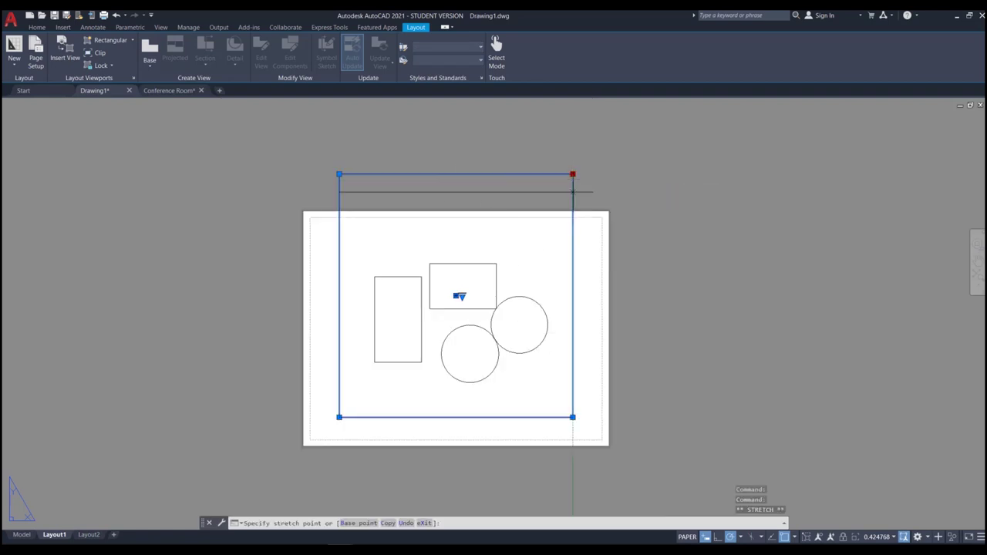
pyautogui.click(572, 245)
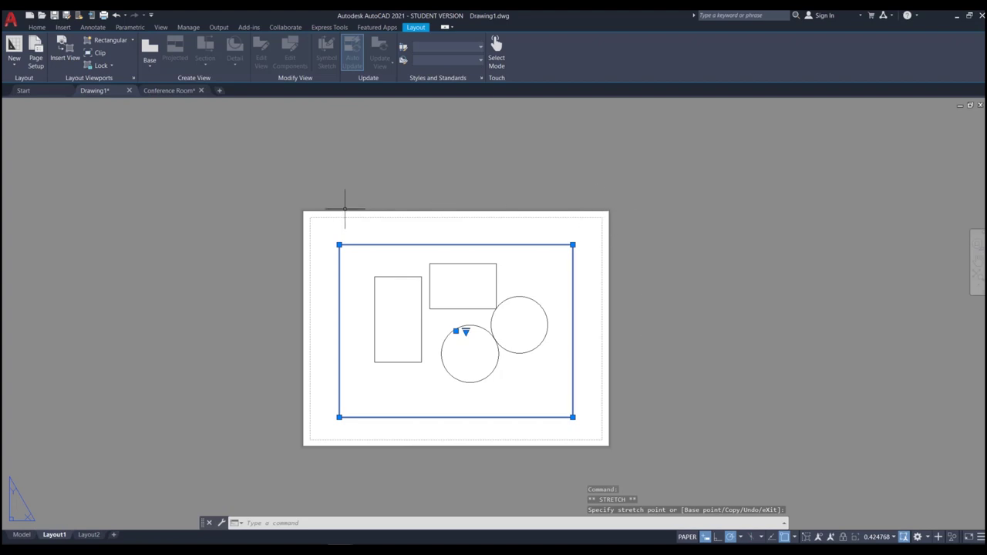
pyautogui.press('Escape')
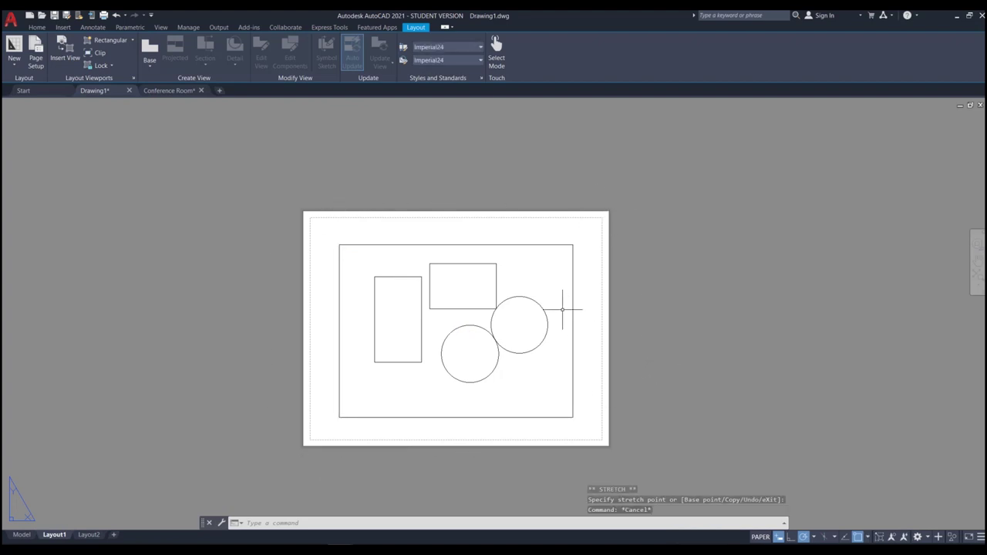
# - Extend the viewport's upper edge vertically beyond the sheet once more, keeping its width
pyautogui.scroll(2, 562, 309)
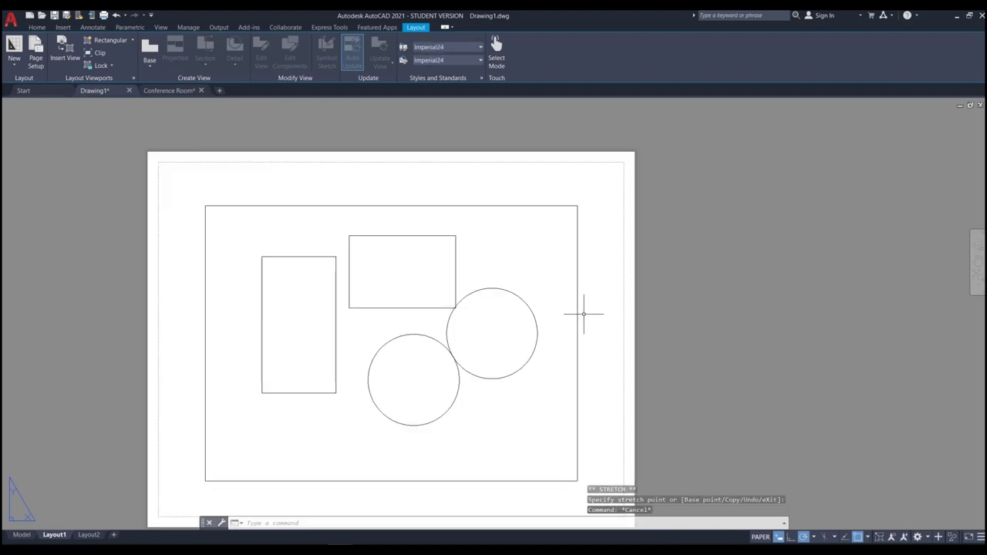
pyautogui.click(479, 206)
pyautogui.click(577, 206)
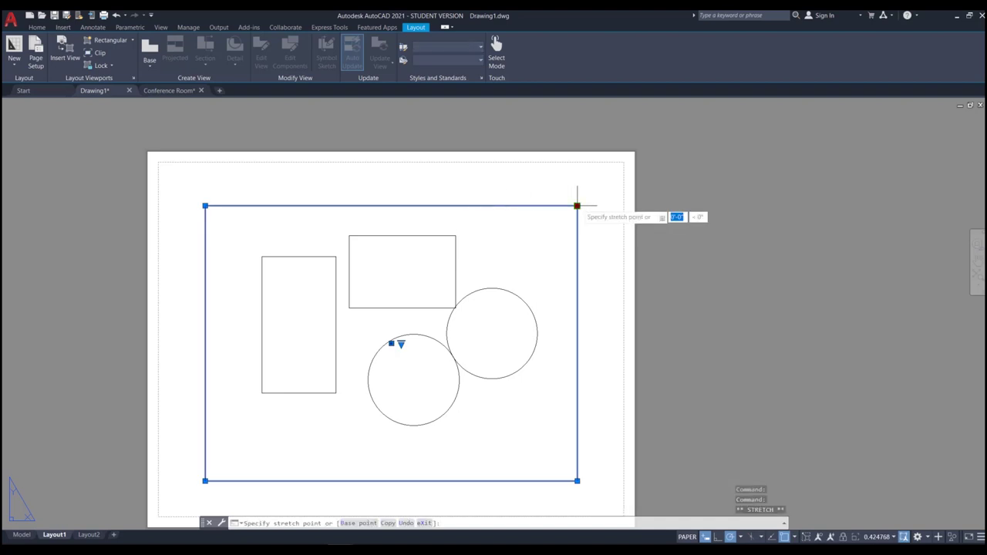
pyautogui.click(577, 129)
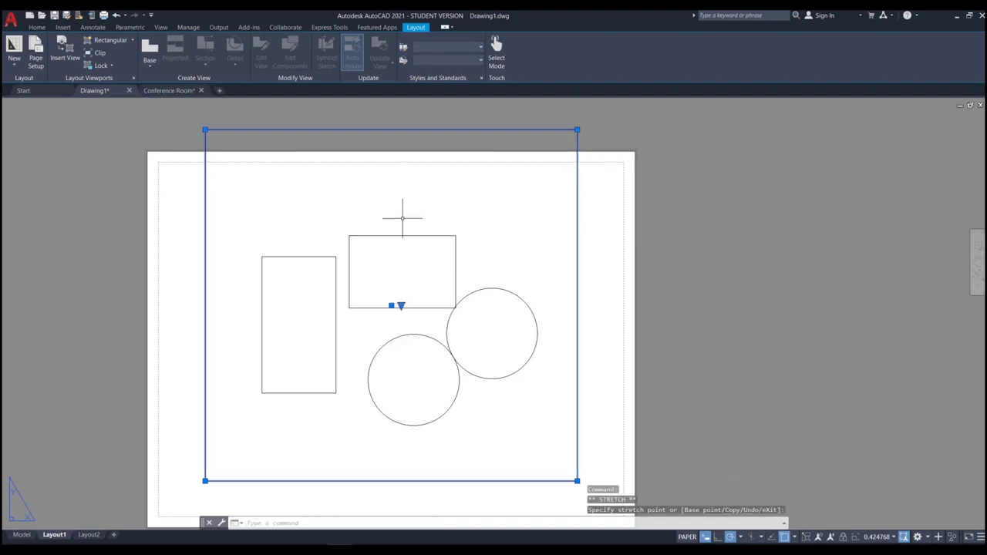
pyautogui.click(43, 54)
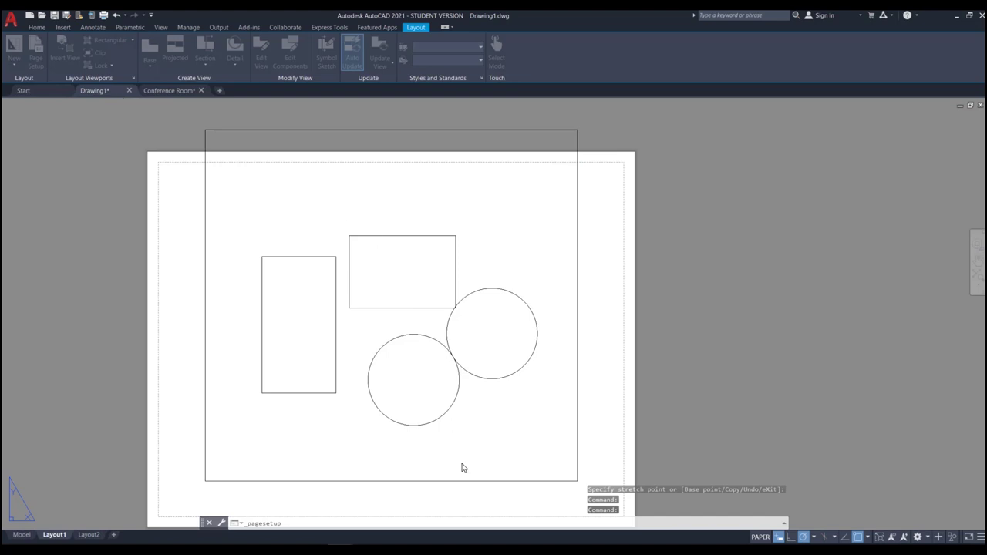
pyautogui.moveTo(458, 294); pyautogui.dragTo(420, 207)
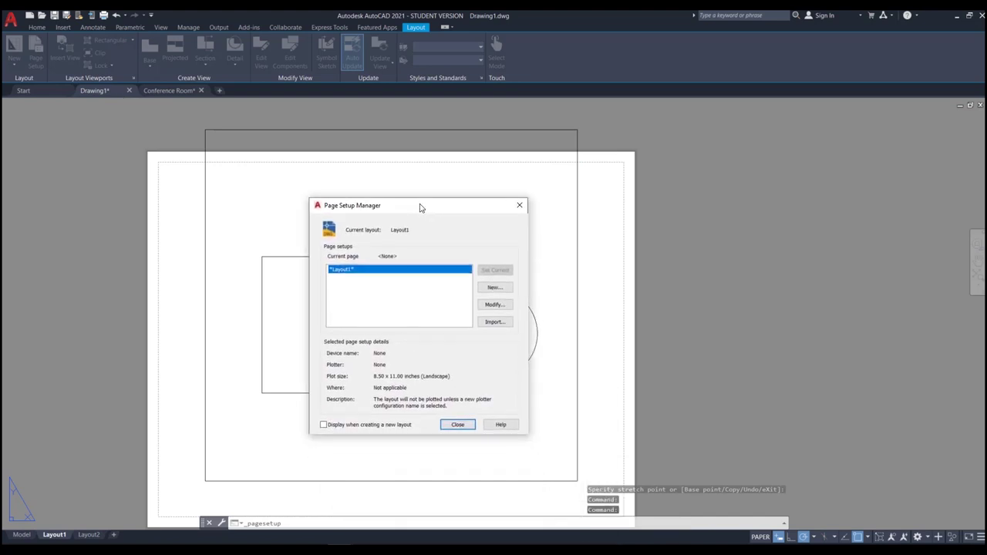
pyautogui.click(519, 205)
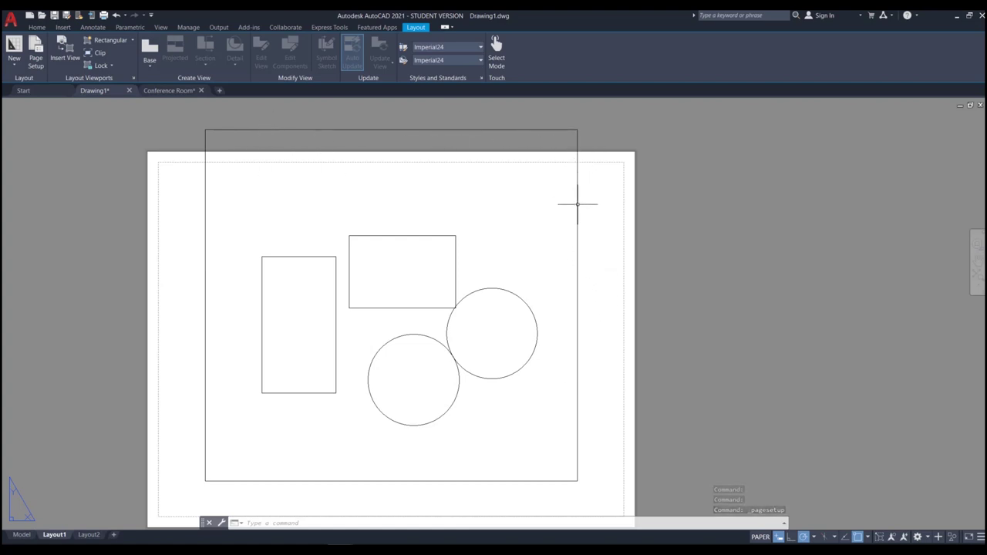
# - Lower the viewport's upper edge to just above the drawn rectangles, within the dashed printable area, and clear the selection
pyautogui.click(553, 129)
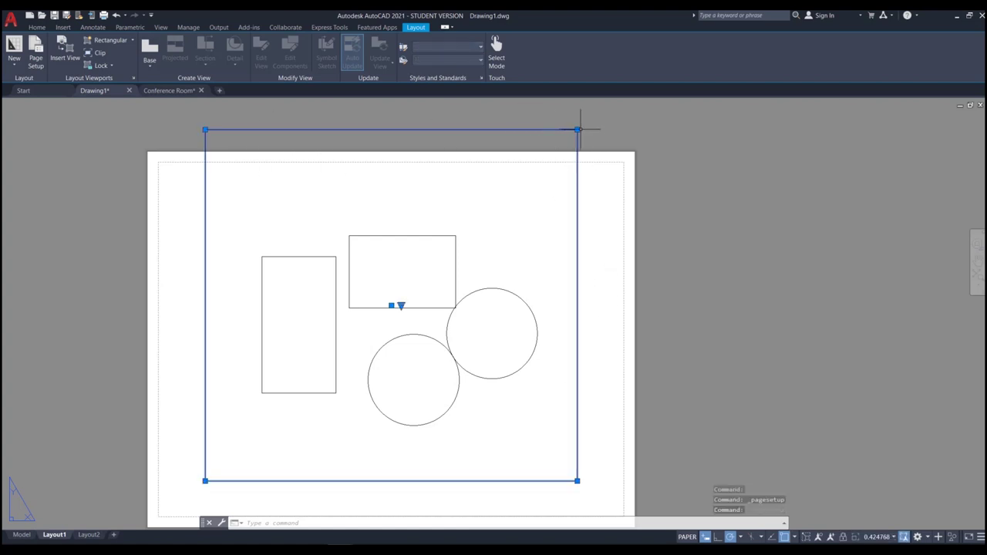
pyautogui.click(577, 130)
pyautogui.press('Escape')
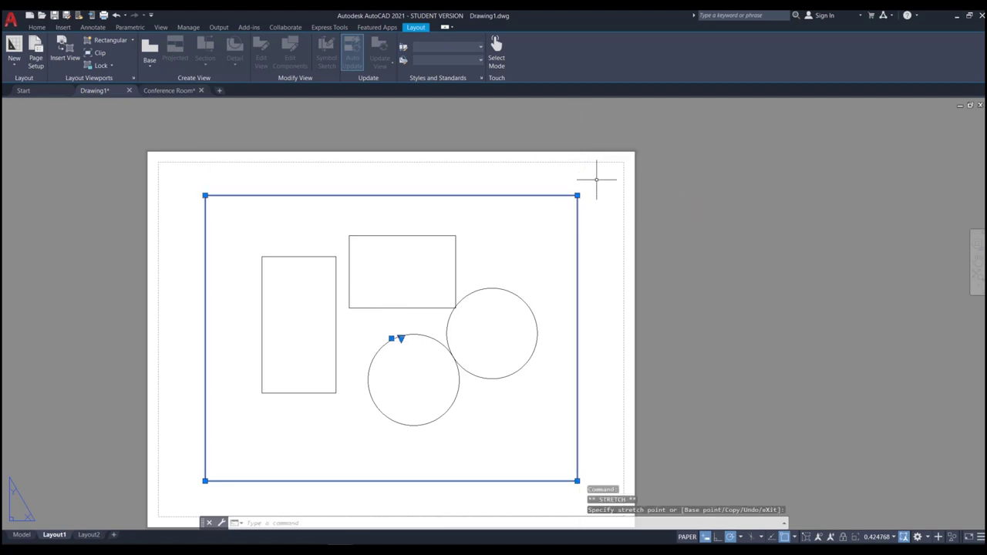
pyautogui.press('Escape')
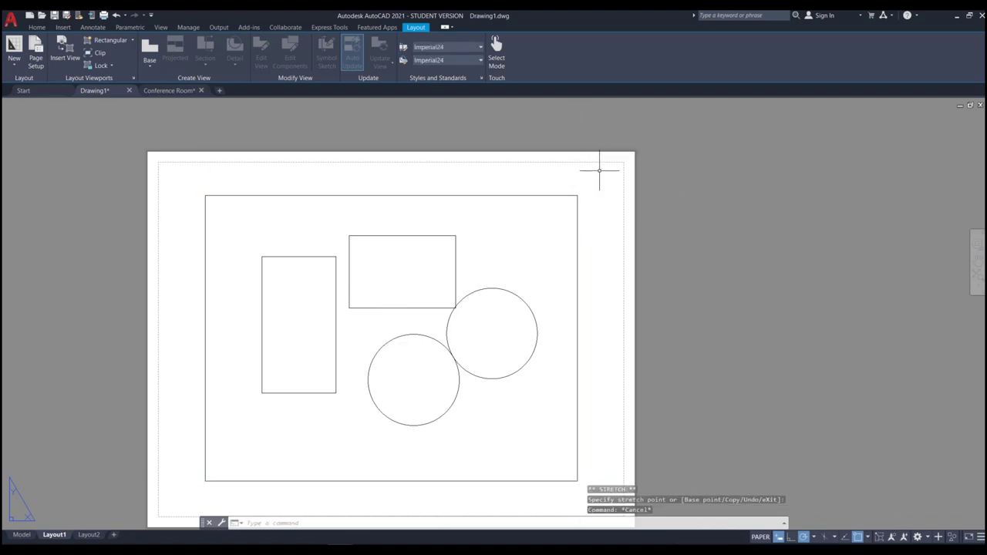
# - Open Layout1's page setup for modification and choose the DWG To PDF.pc3 plotter with ANSI full bleed A (8.50 x 11.00 Inches) paper
pyautogui.click(36, 56)
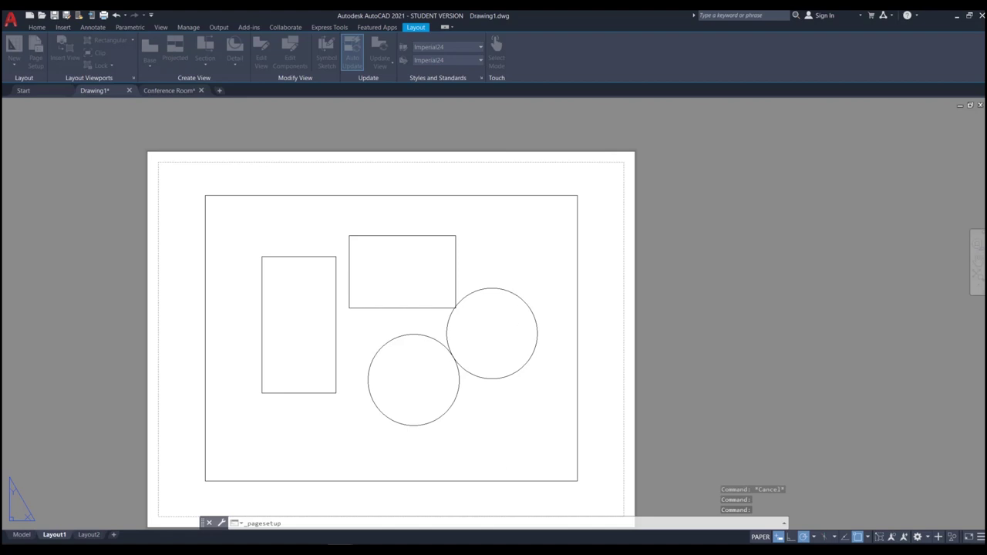
pyautogui.moveTo(663, 345); pyautogui.dragTo(496, 216)
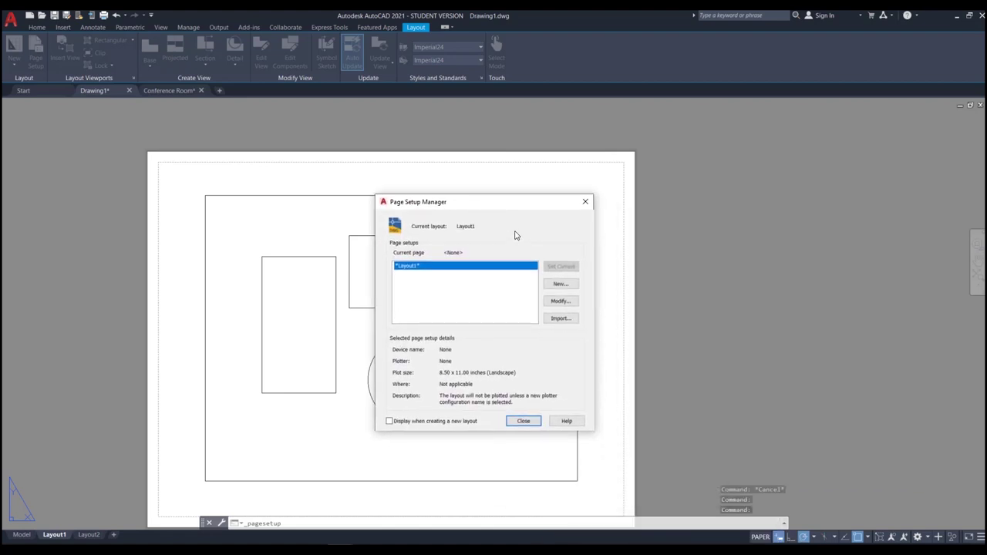
pyautogui.click(560, 302)
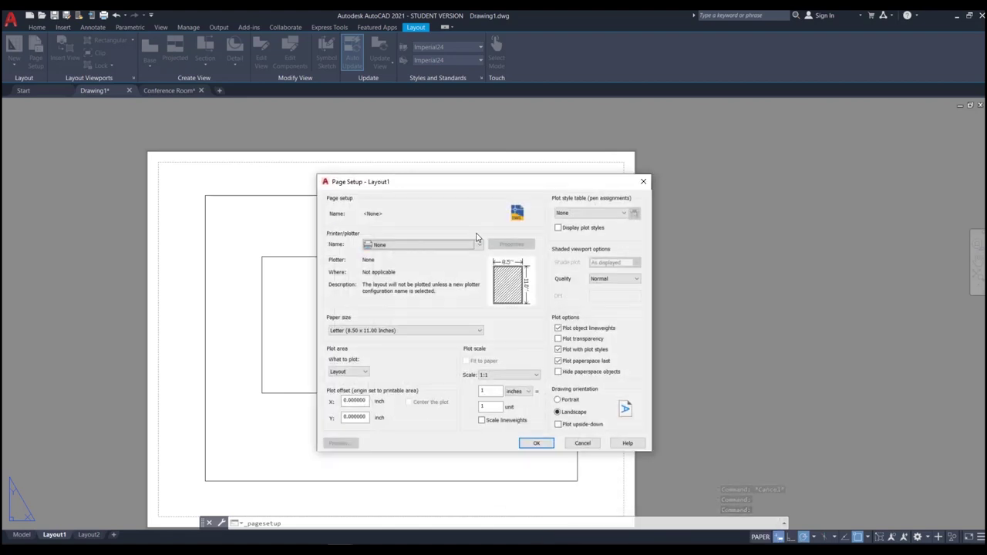
pyautogui.click(400, 245)
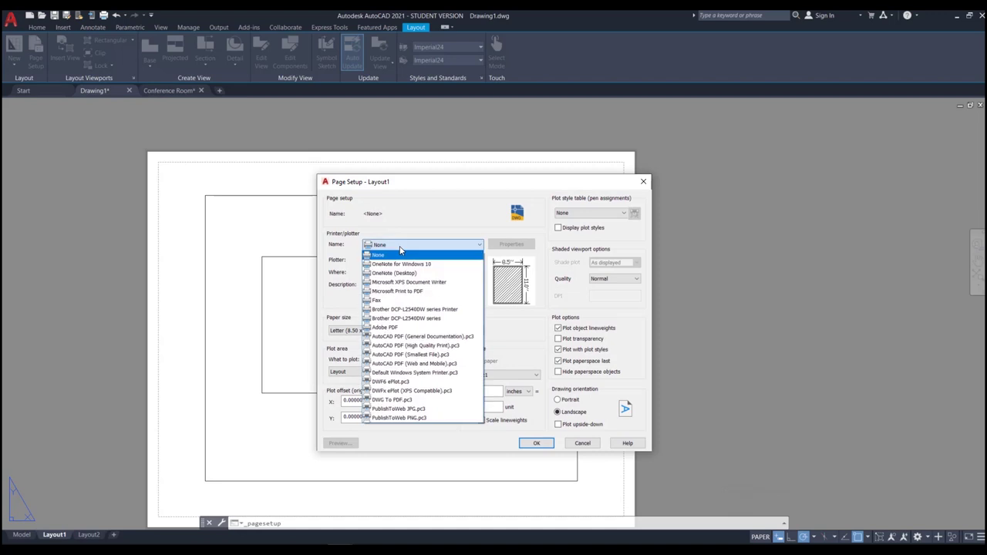
pyautogui.click(428, 399)
pyautogui.click(379, 333)
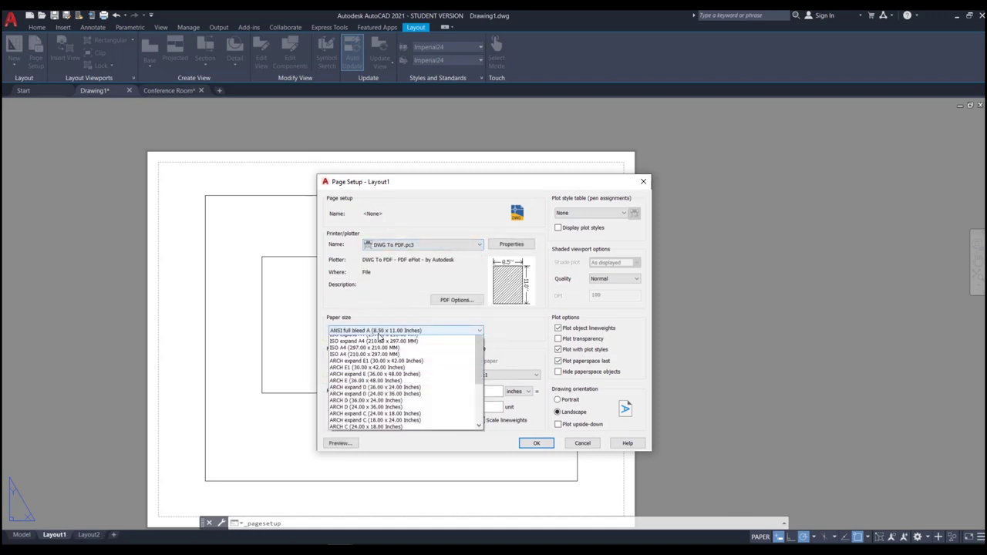
pyautogui.click(378, 337)
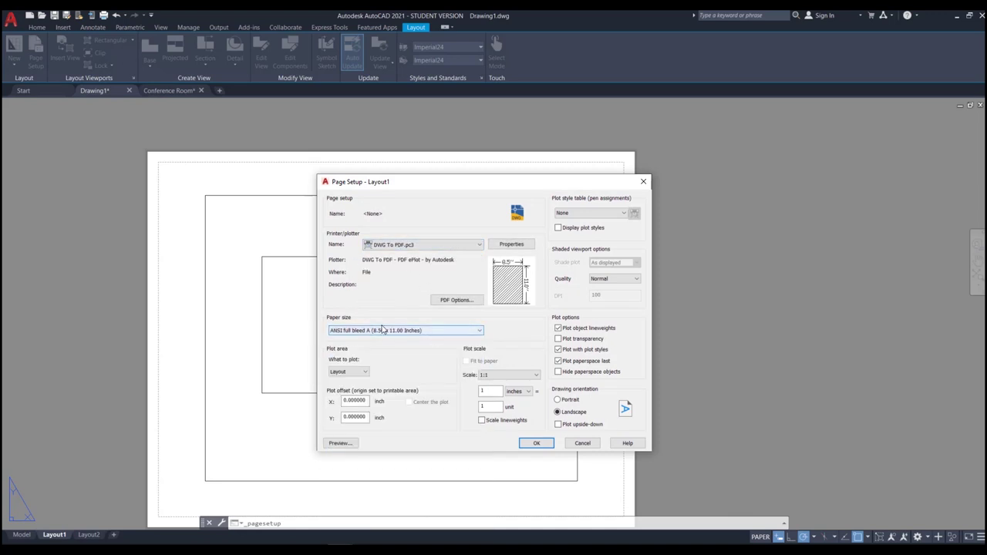
# - Set the plot area to Extents with the plot centered, preview the plot, and accept the Layout1 page setup
pyautogui.click(365, 372)
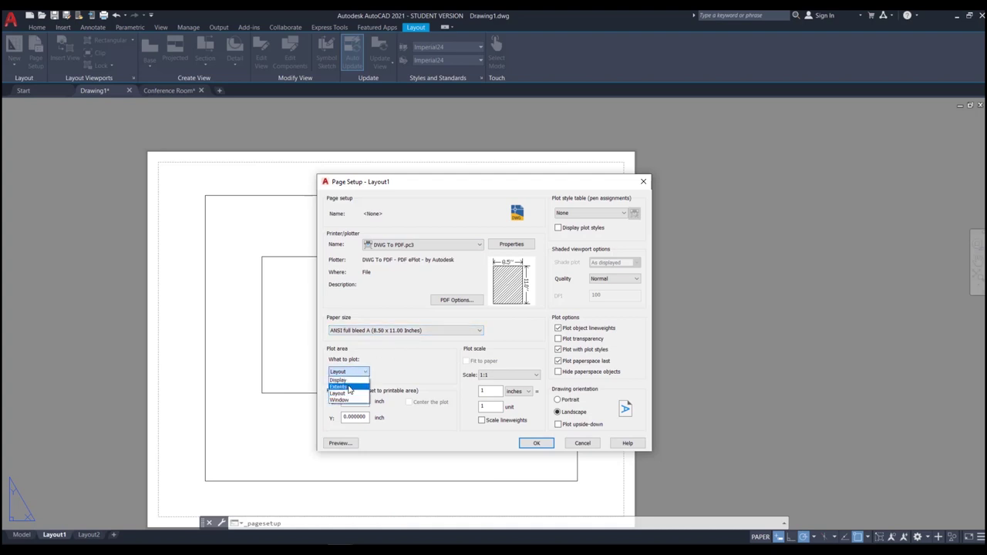
pyautogui.click(345, 387)
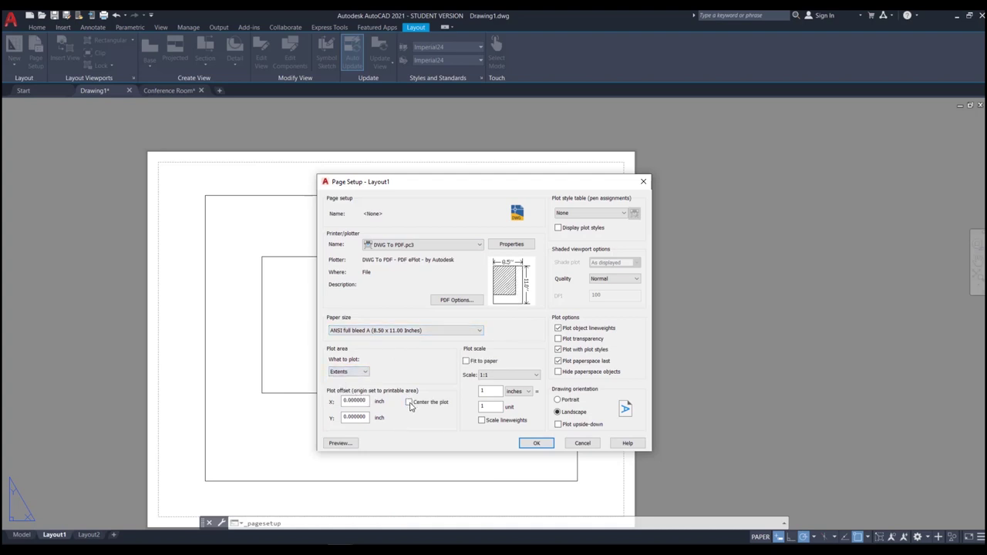
pyautogui.click(410, 403)
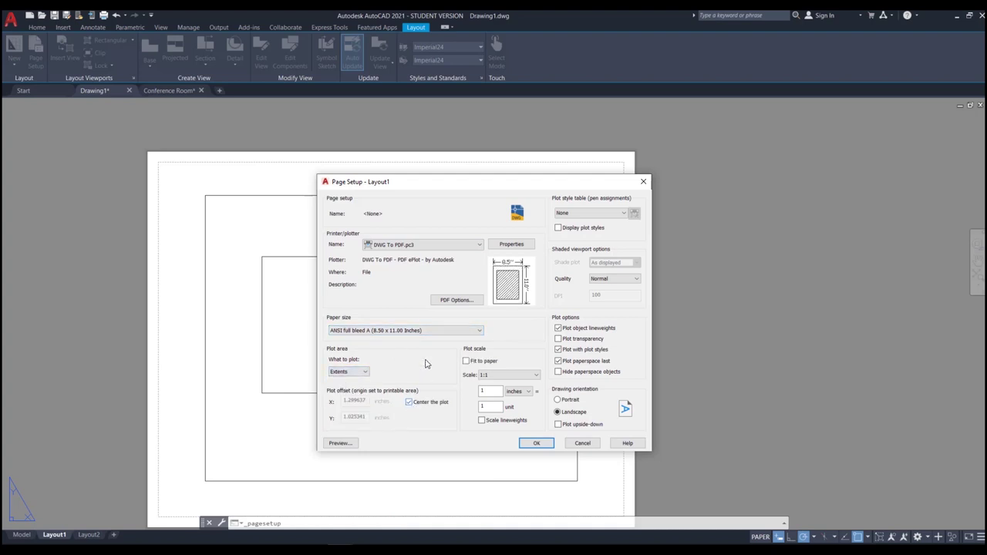
pyautogui.click(340, 444)
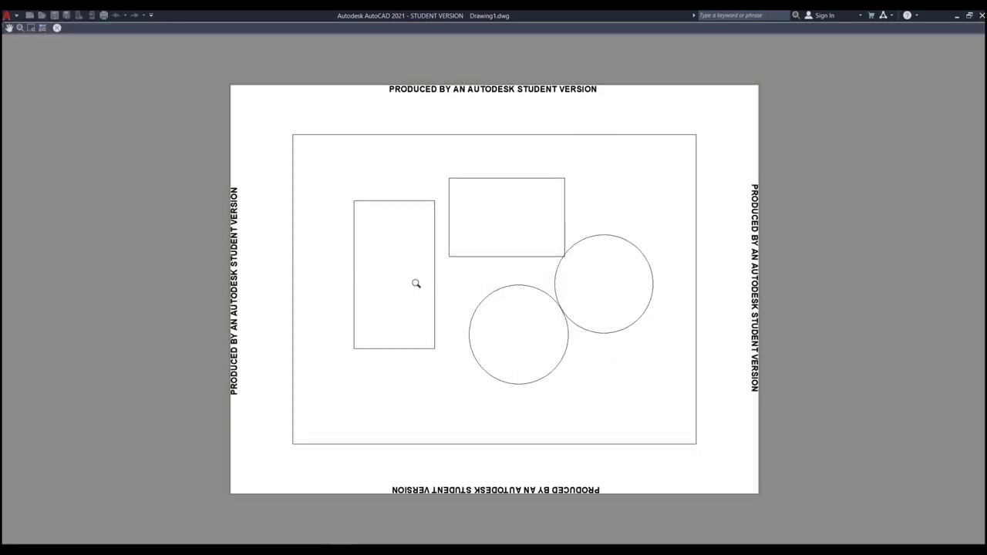
pyautogui.press('Escape')
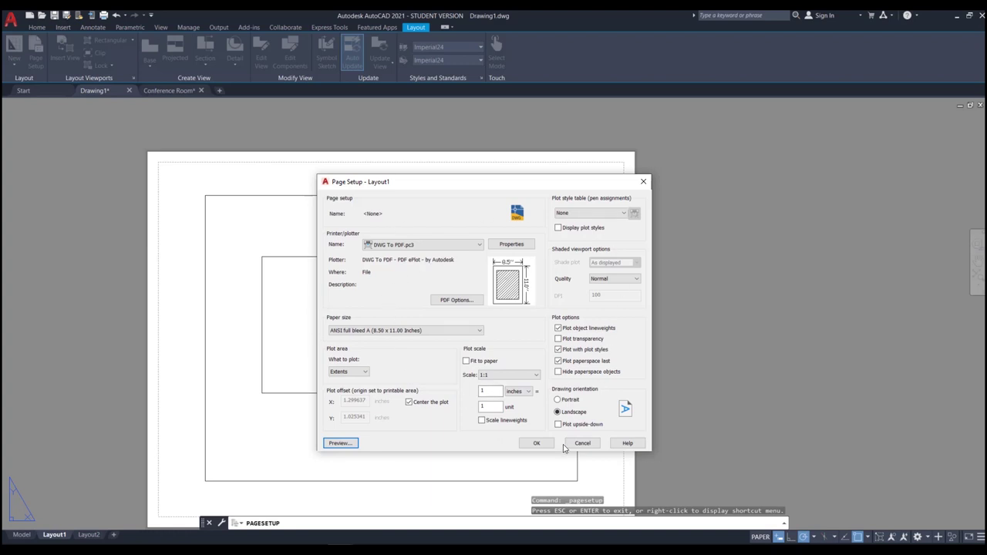
pyautogui.click(536, 444)
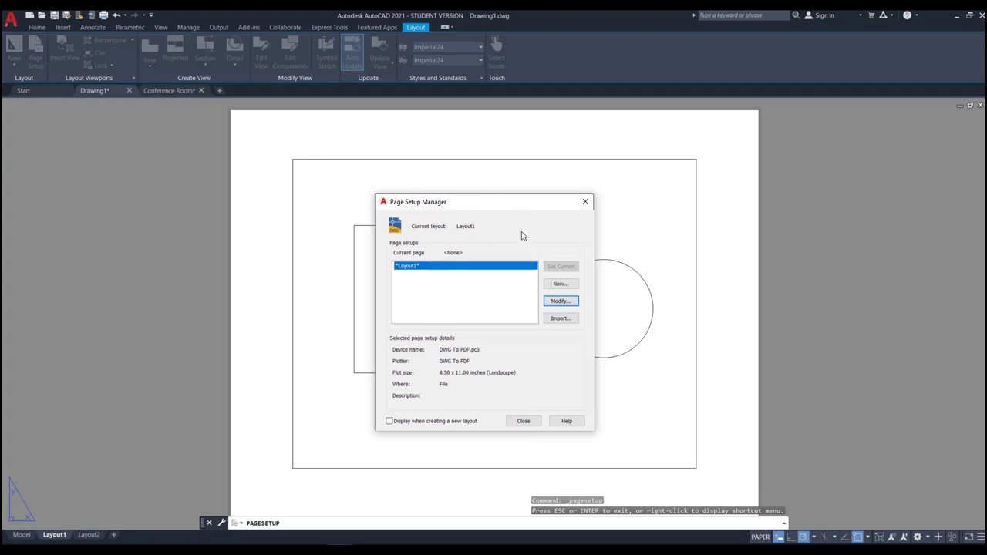
# - Close the Page Setup Manager
pyautogui.click(523, 421)
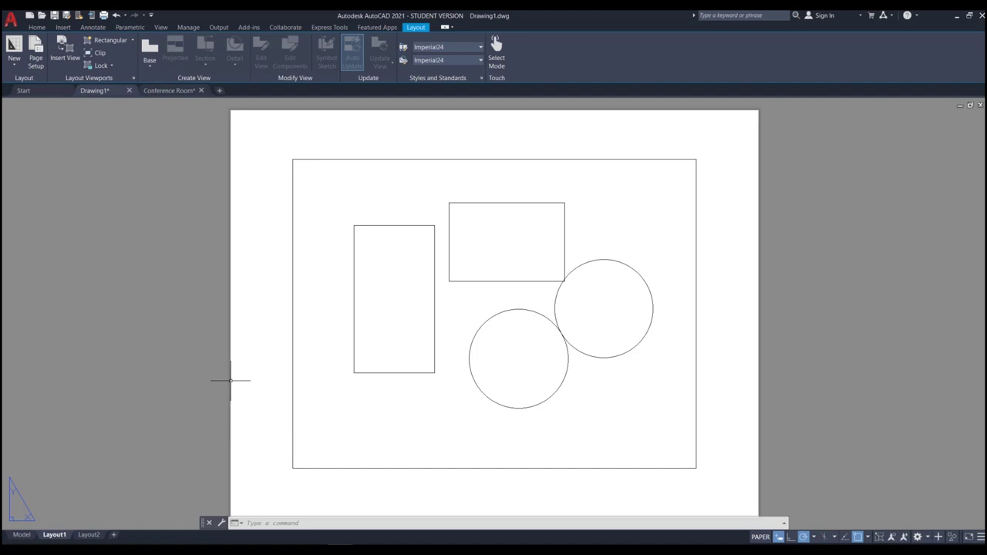
pyautogui.click(11, 18)
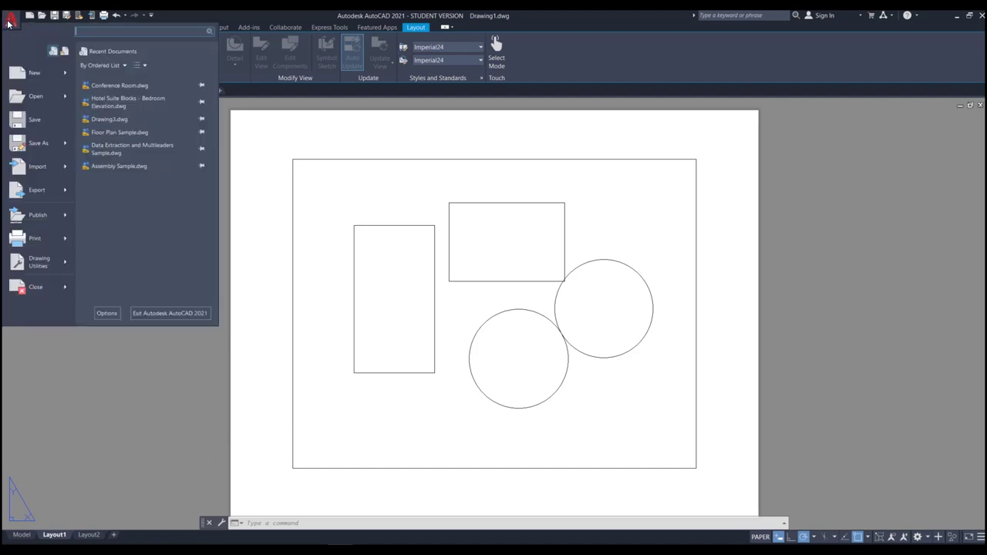
pyautogui.moveTo(48, 244)
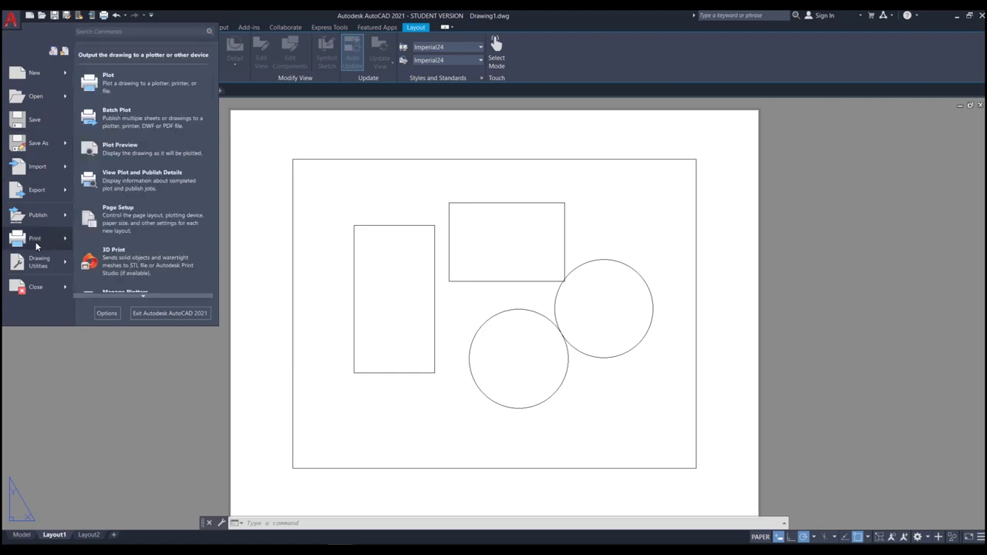
pyautogui.click(35, 244)
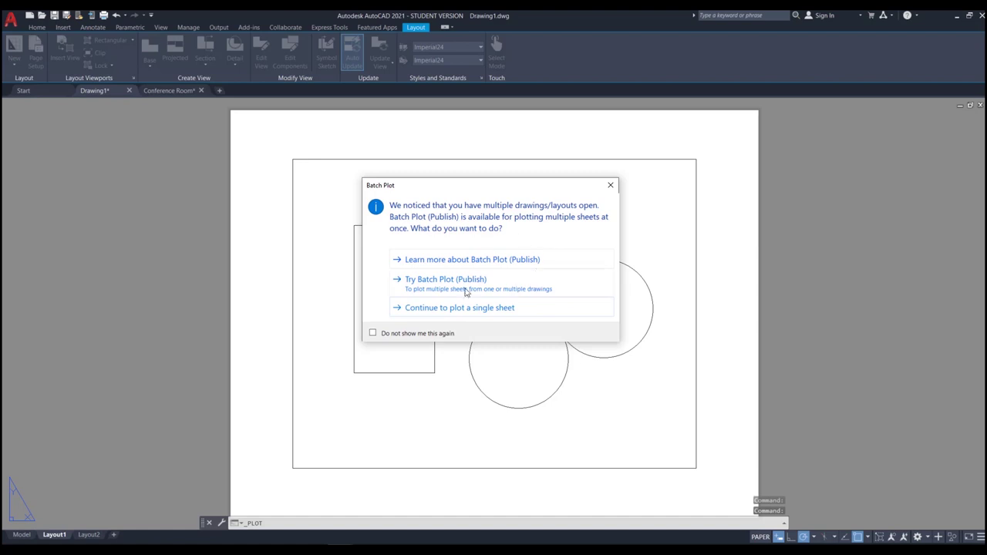
pyautogui.click(458, 308)
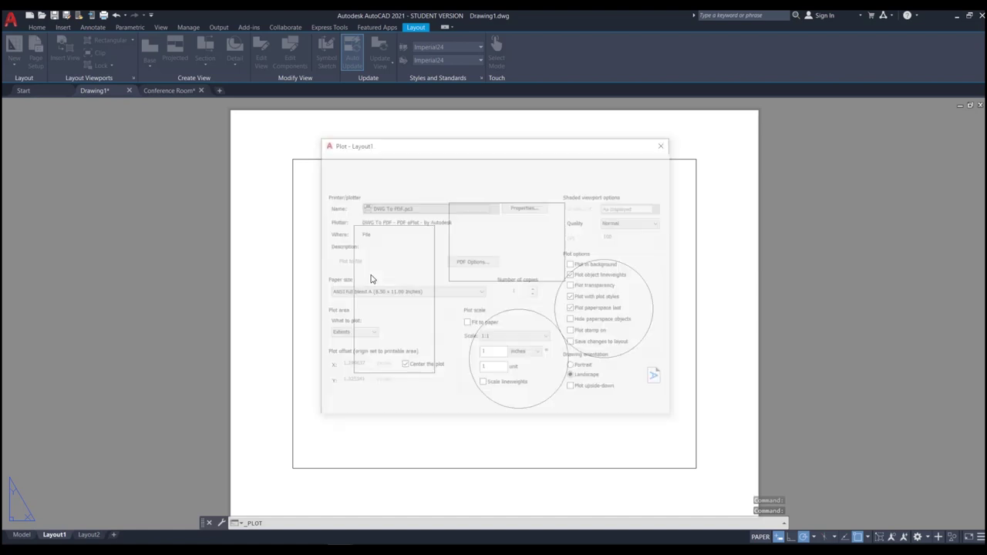
pyautogui.moveTo(481, 145)
pyautogui.mouseDown()
pyautogui.moveTo(401, 143)
pyautogui.moveTo(496, 151)
pyautogui.mouseUp()
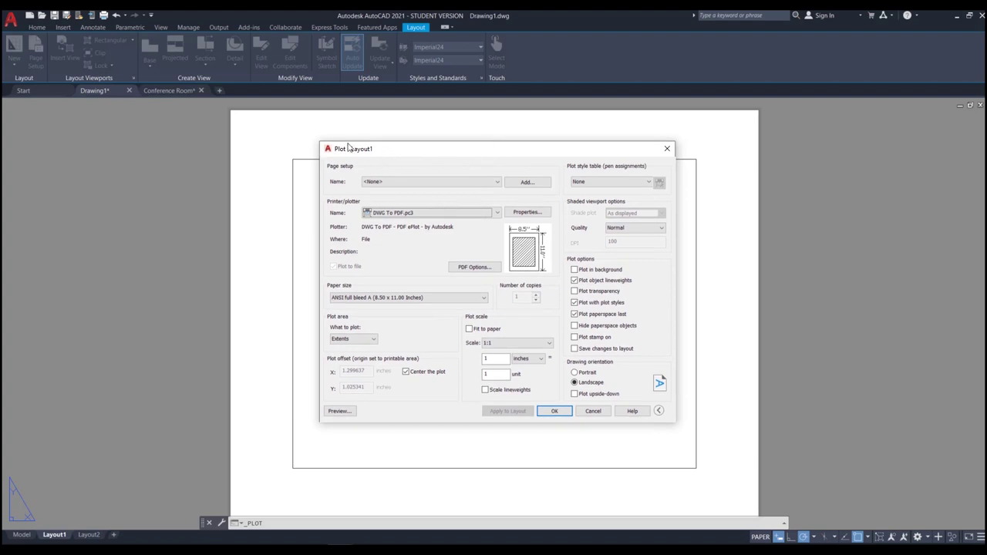
pyautogui.click(667, 149)
# - Plot Layout1 as a single sheet with the configured DWG To PDF.pc3 settings
pyautogui.click(11, 22)
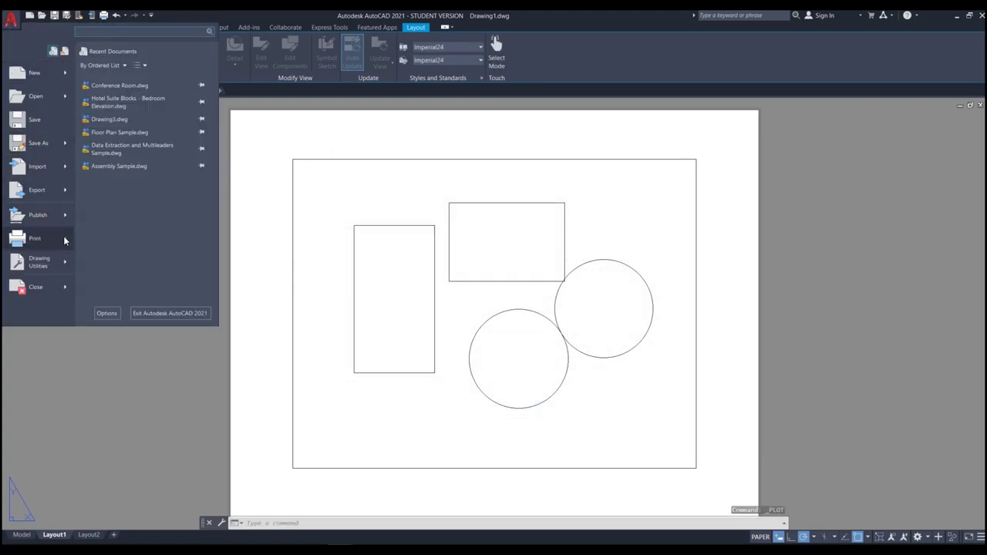
pyautogui.moveTo(65, 242)
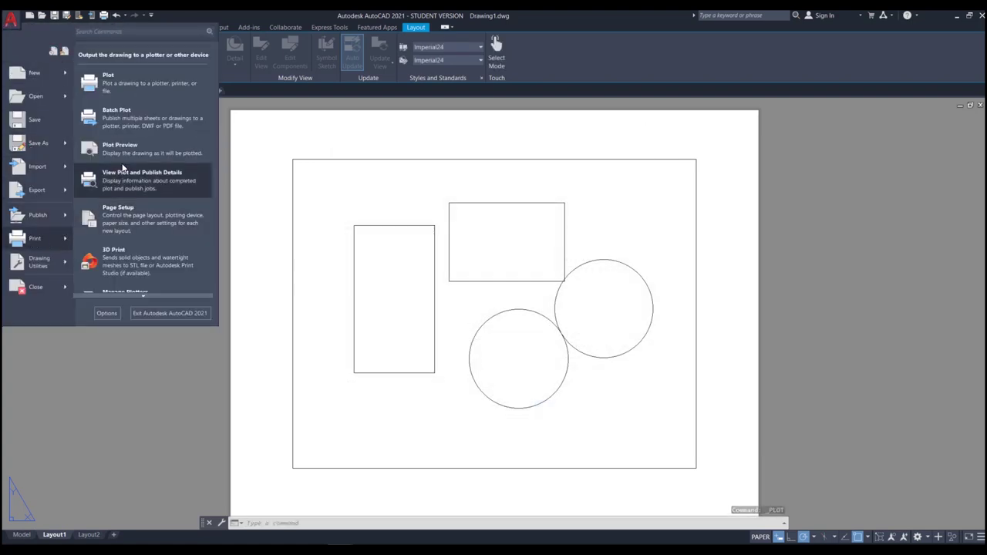
pyautogui.click(125, 84)
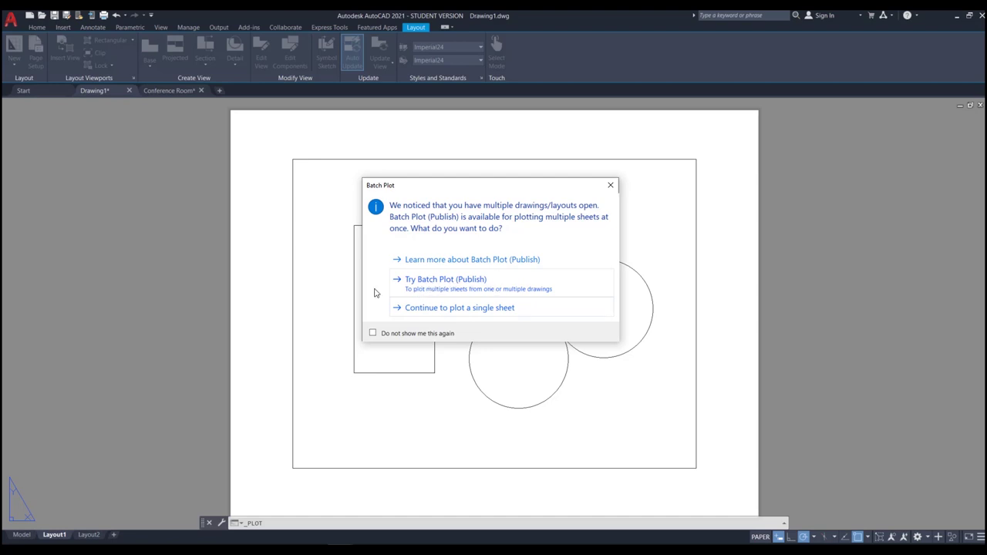
pyautogui.click(501, 310)
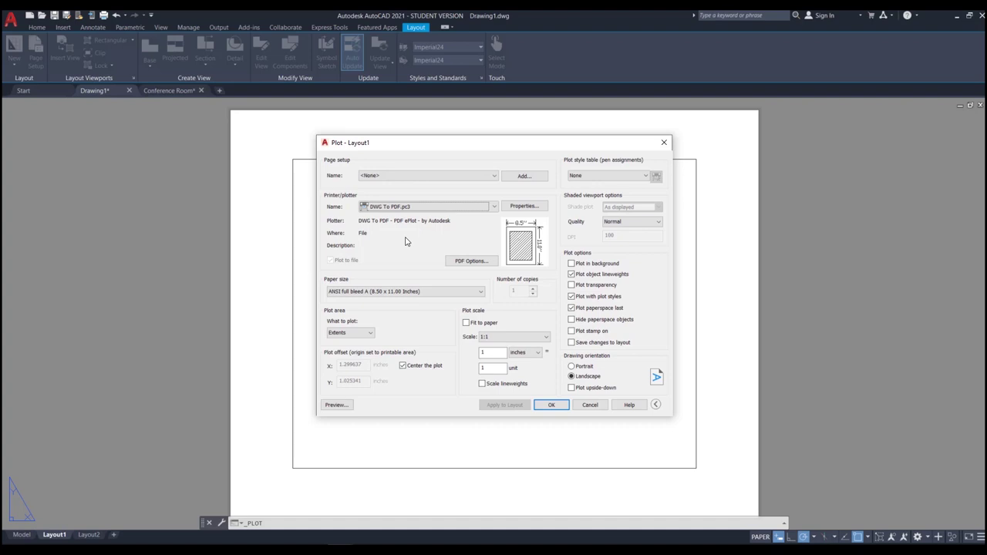
pyautogui.click(551, 404)
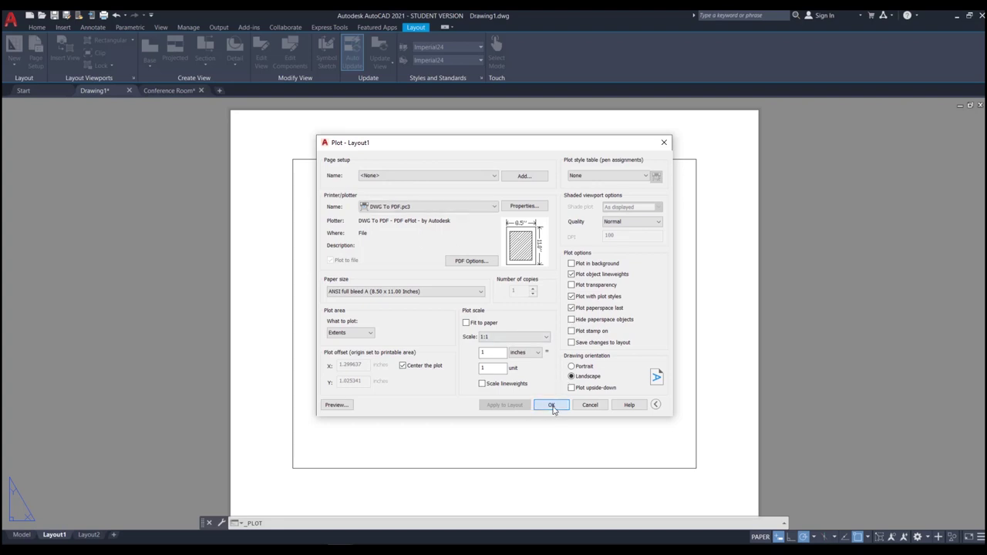
# - Save the plot file as Drawing1-Layout1.pdf in the C:\Temp folder
pyautogui.moveTo(483, 158)
pyautogui.mouseDown()
pyautogui.moveTo(760, 193)
pyautogui.moveTo(493, 156)
pyautogui.mouseUp()
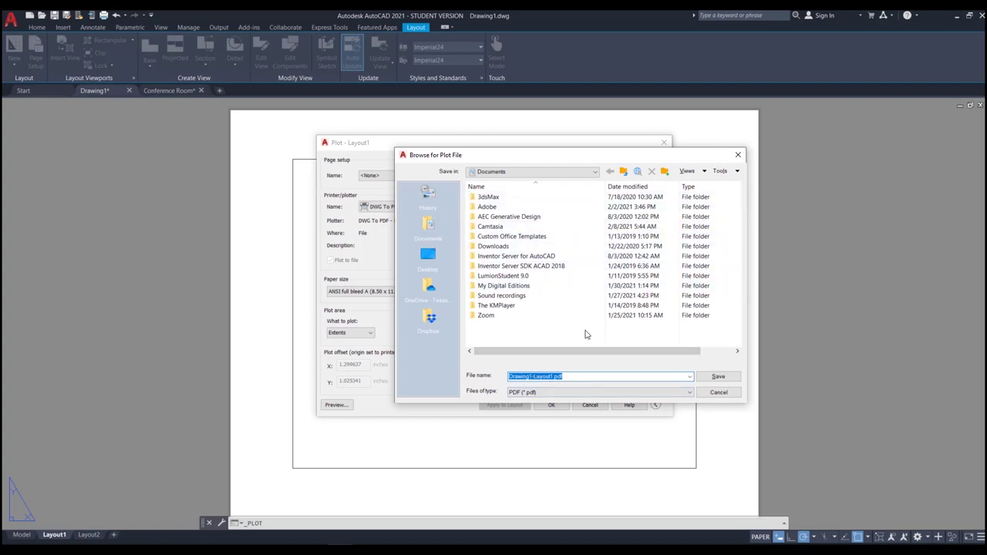
pyautogui.write('C:\\Temp')
pyautogui.press('Return')
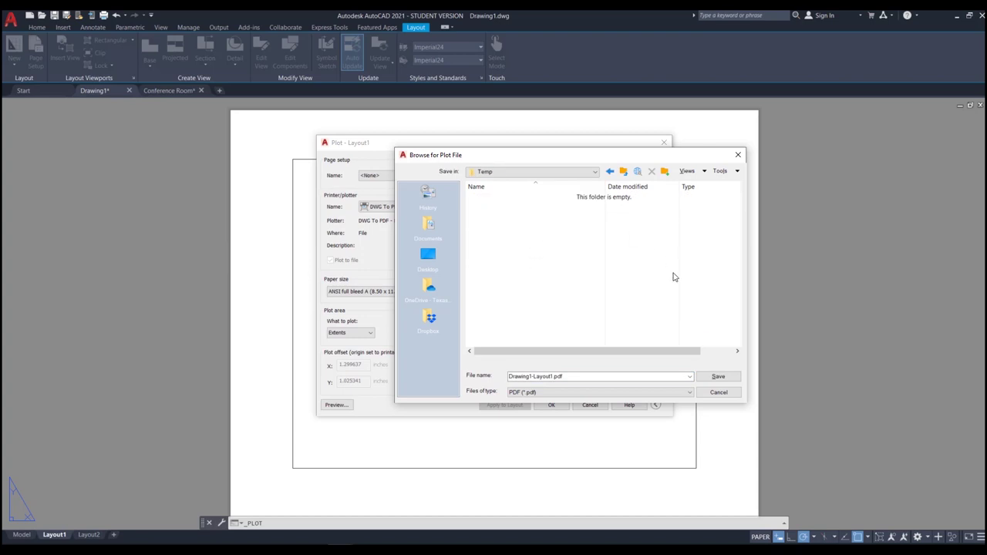
pyautogui.moveTo(608, 161); pyautogui.dragTo(574, 159)
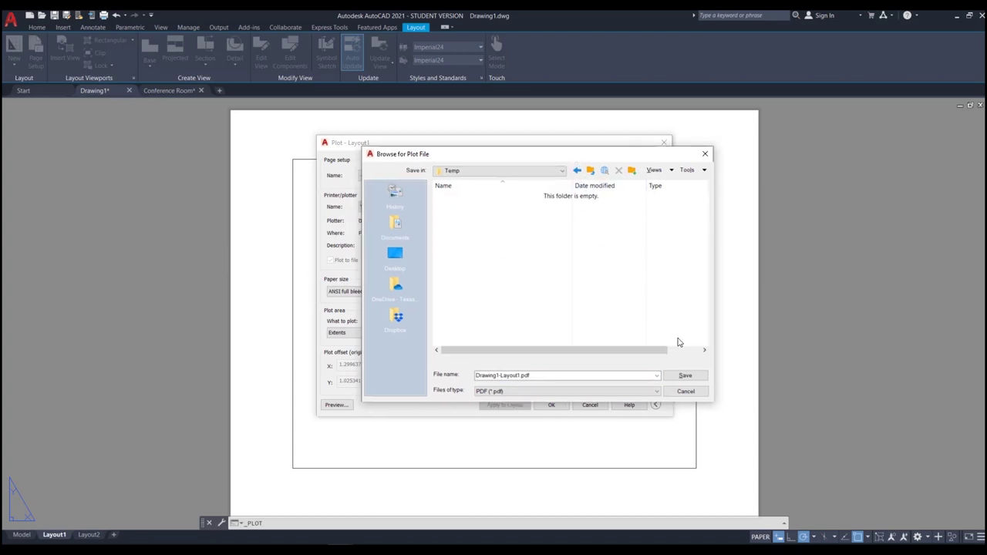
pyautogui.click(684, 375)
pyautogui.press('Return')
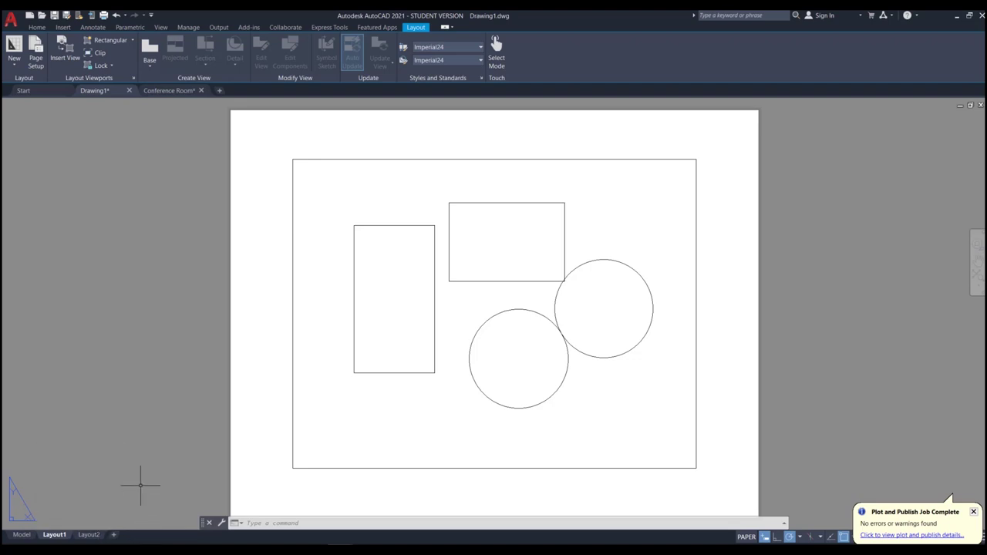
# - Rename the Layout1 layout to SHEET-01 and add a new layout after Layout2
pyautogui.rightClick(57, 537)
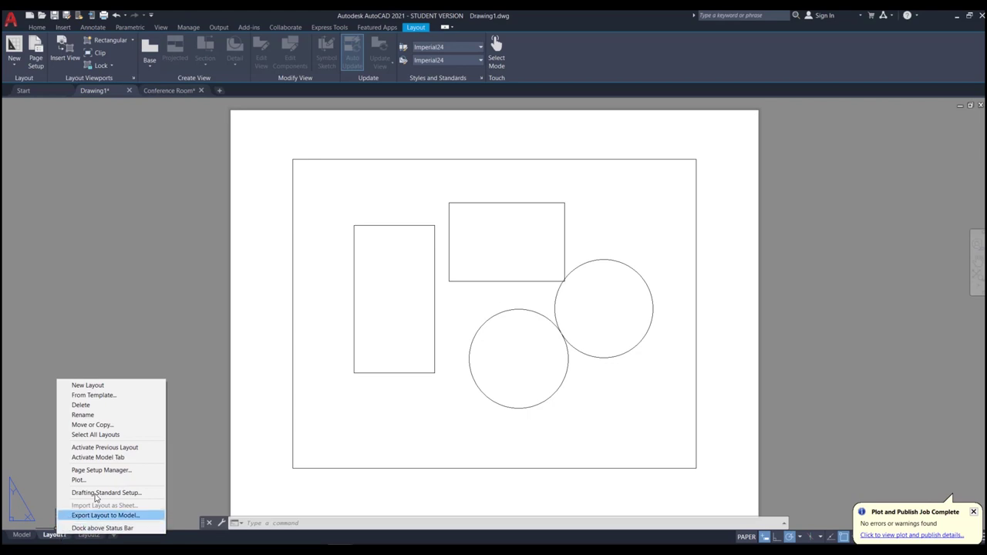
pyautogui.click(91, 416)
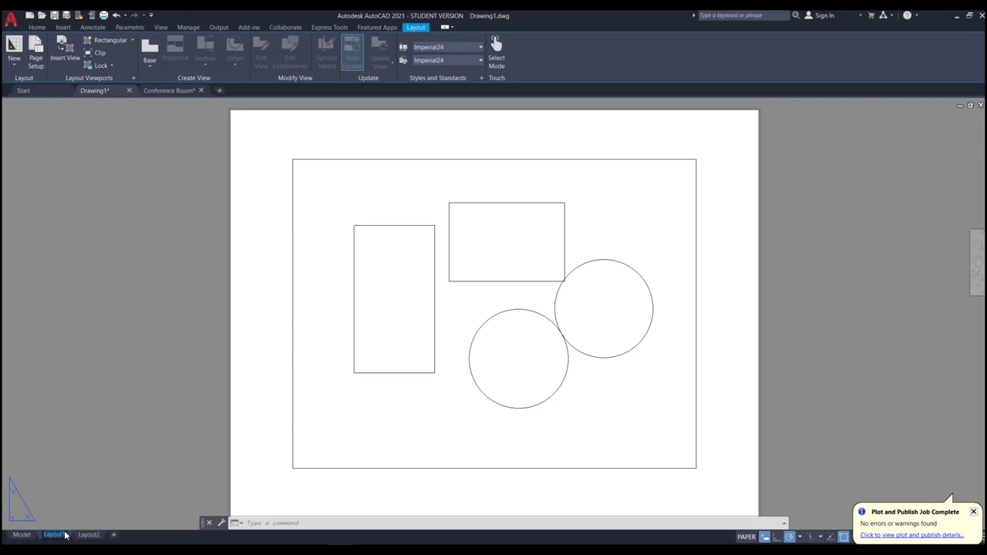
pyautogui.press('Return')
pyautogui.write('SHEET1')
pyautogui.press('BackSpace')
pyautogui.write('-01')
pyautogui.click(130, 477)
pyautogui.click(173, 459)
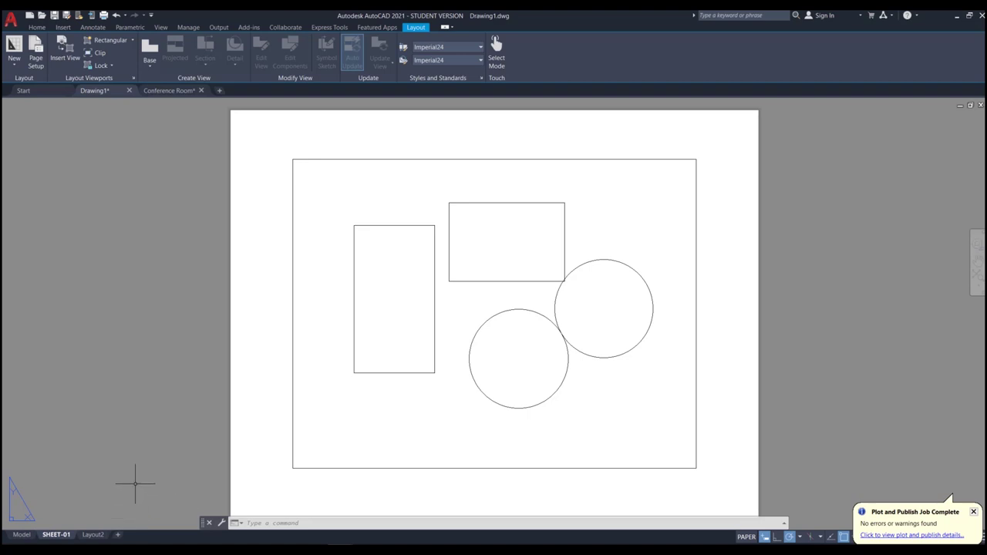
pyautogui.click(118, 535)
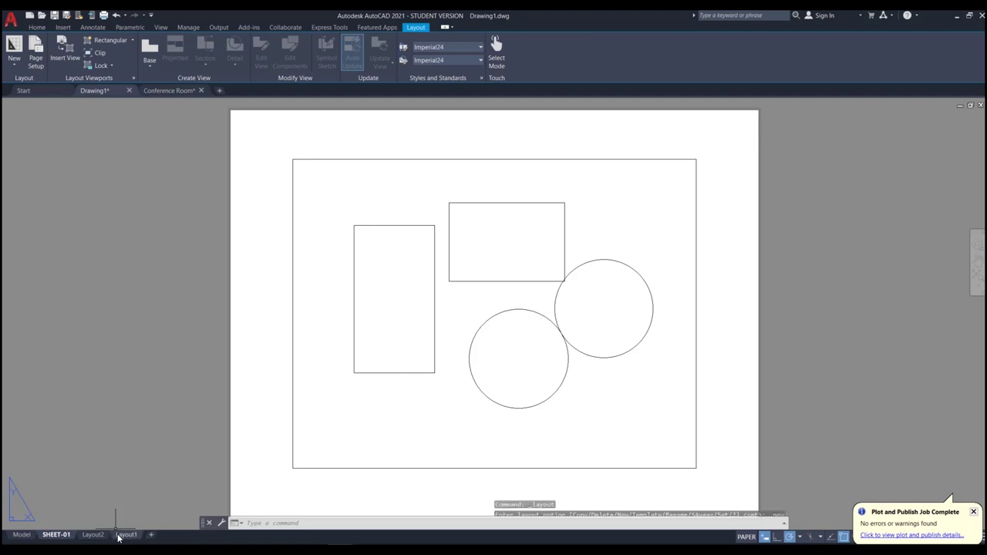
# - In model space, draw a circle with a radius of about 4.6 inches well to the right of the existing shapes
pyautogui.click(21, 534)
pyautogui.scroll(-4, 379, 326)
pyautogui.scroll(2, 583, 317)
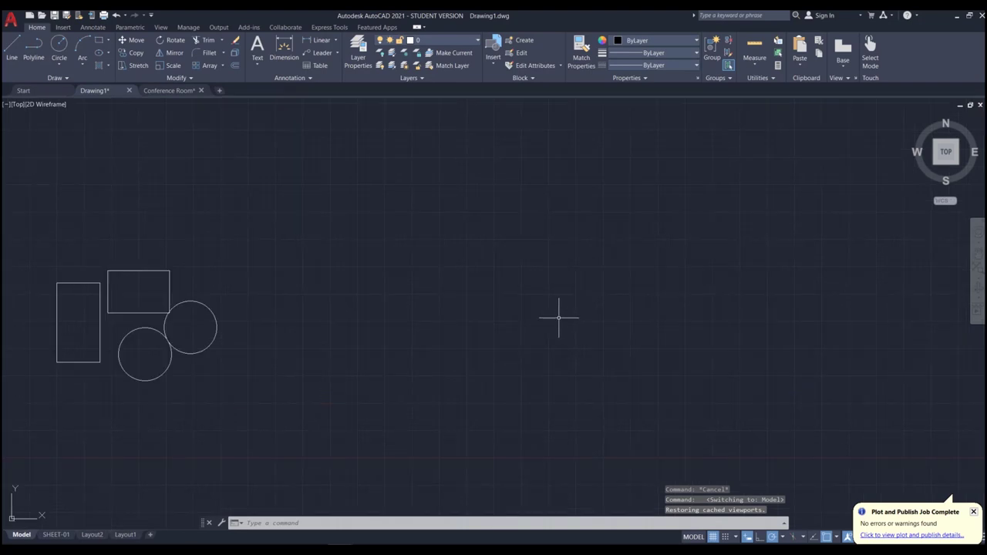
pyautogui.click(59, 47)
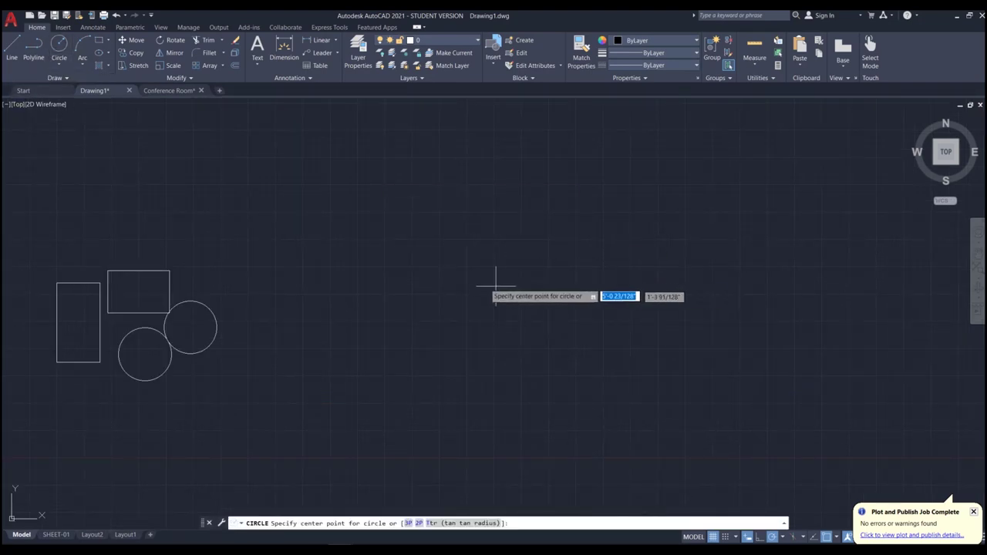
pyautogui.scroll(-2, 482, 286)
pyautogui.click(496, 257)
pyautogui.click(518, 280)
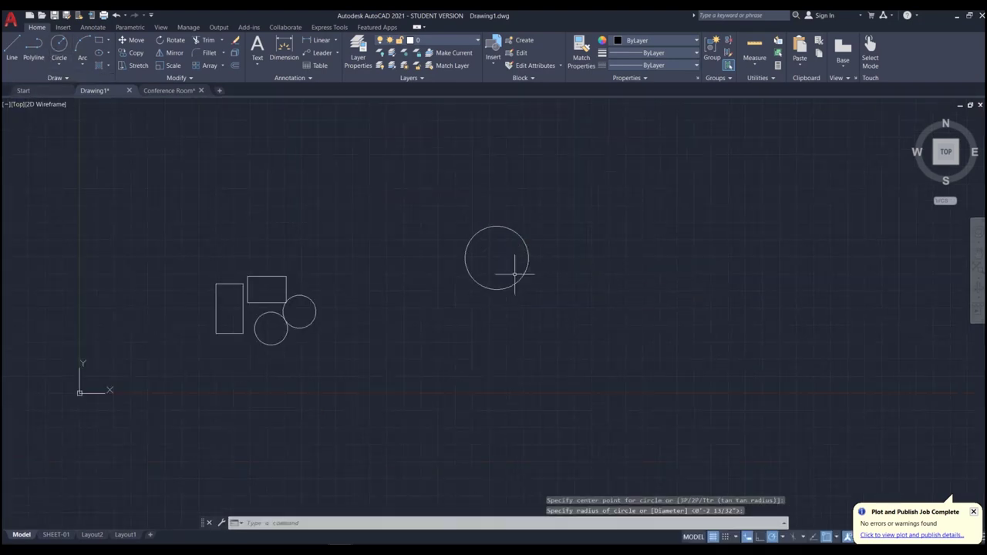
# - Draw three more circles around the new one: radius about 3.2 inches inside it, about 9.5 inches enclosing it, and one crossing the large circle's right side
pyautogui.press('Return')
pyautogui.click(503, 264)
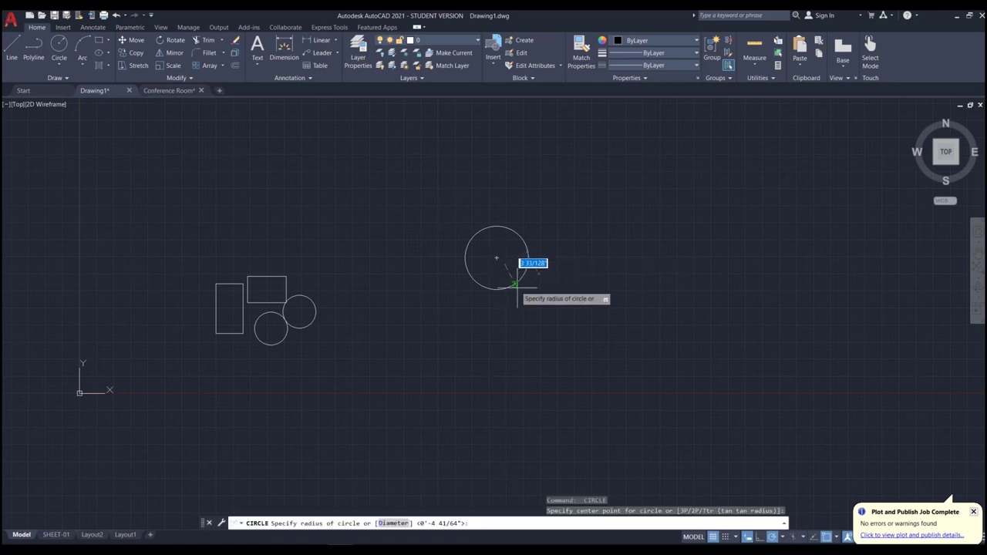
pyautogui.click(521, 282)
pyautogui.press('Return')
pyautogui.click(515, 269)
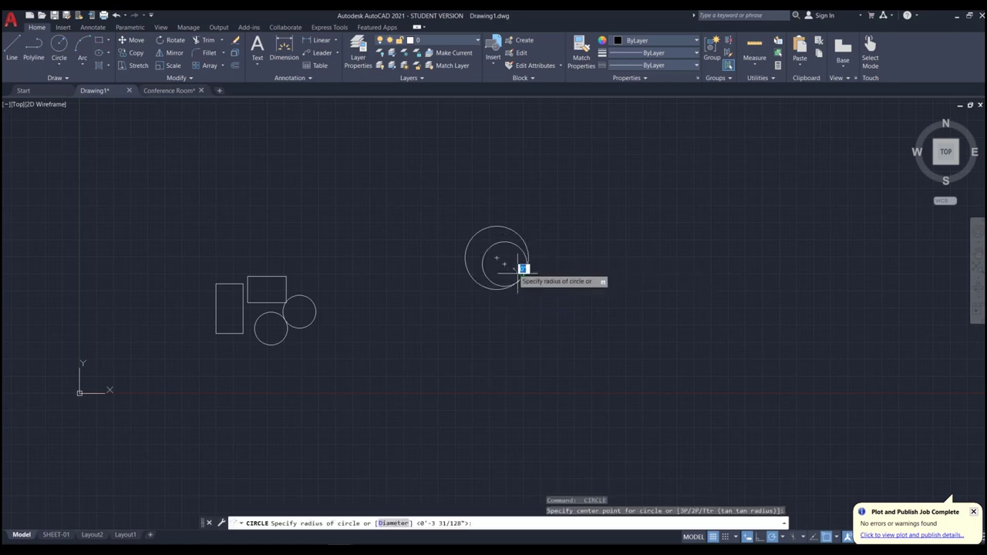
pyautogui.click(560, 301)
pyautogui.press('Return')
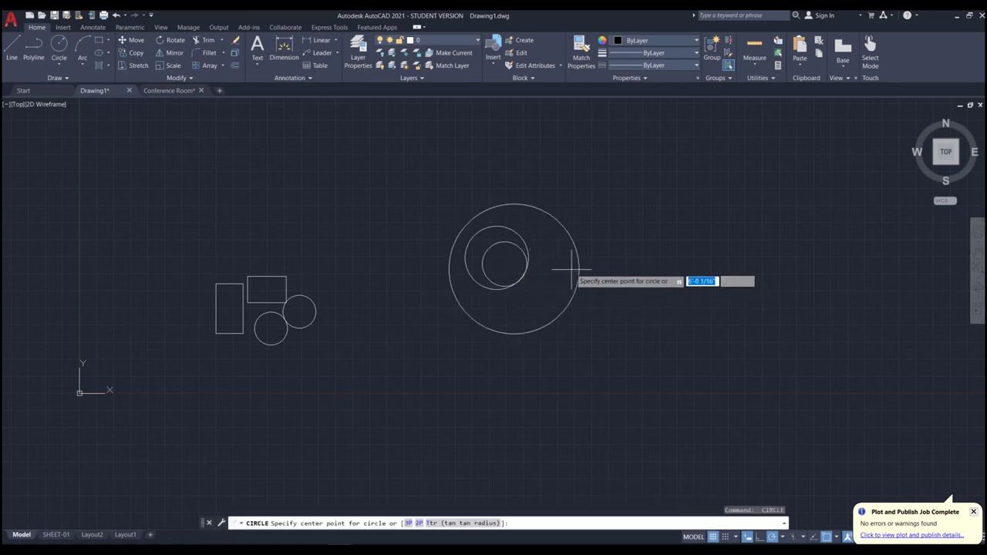
pyautogui.click(565, 264)
pyautogui.click(576, 292)
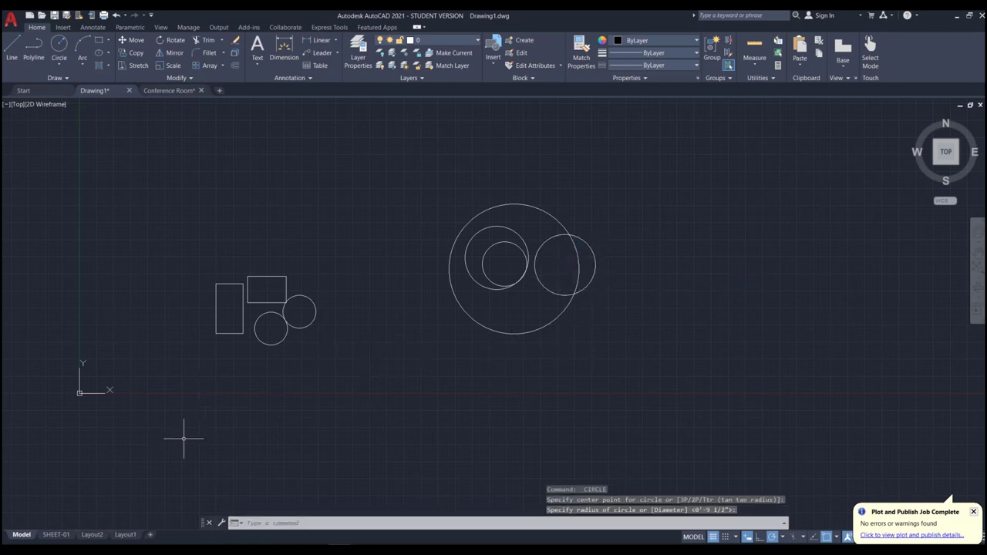
# - Compare what the SHEET-01 viewport shows with the full set of shapes in model space
pyautogui.click(57, 536)
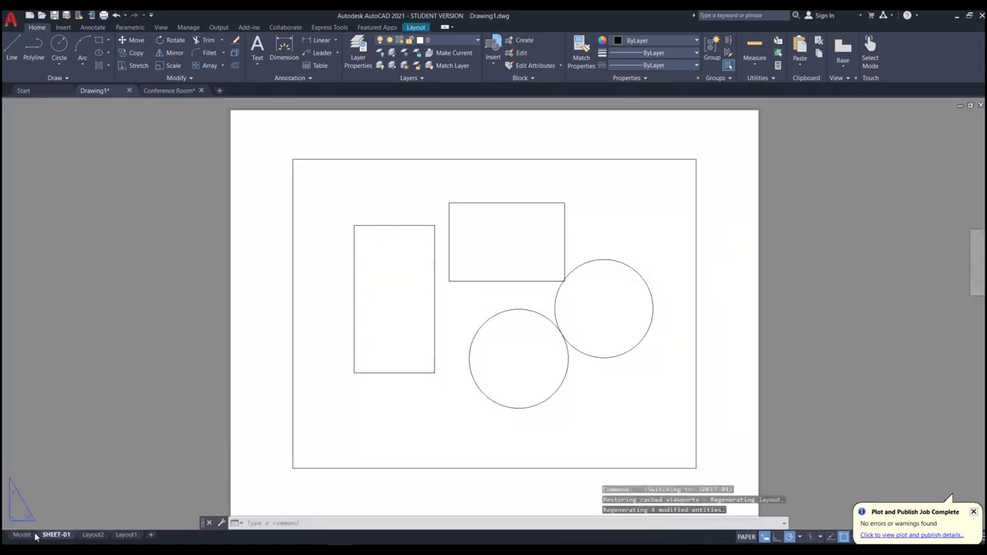
pyautogui.click(21, 534)
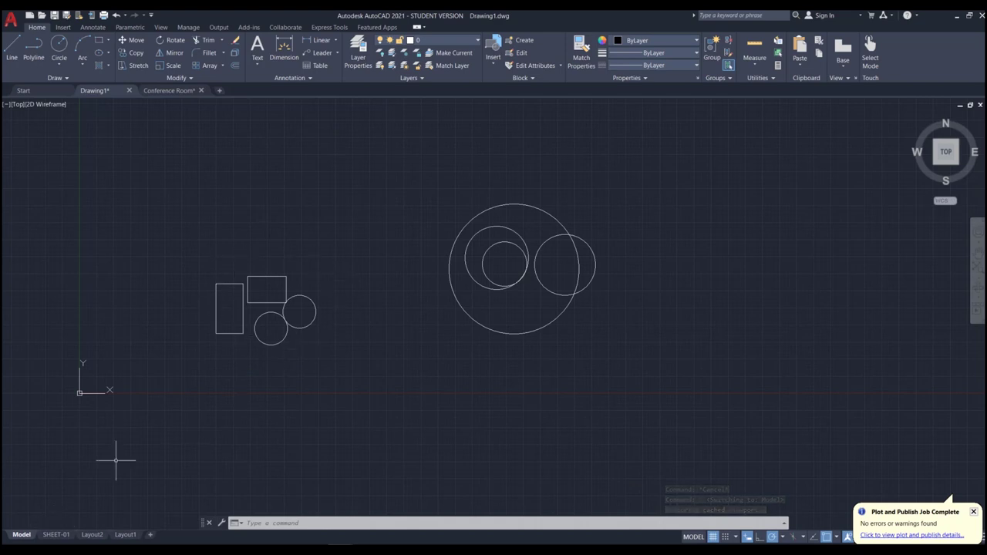
pyautogui.click(54, 535)
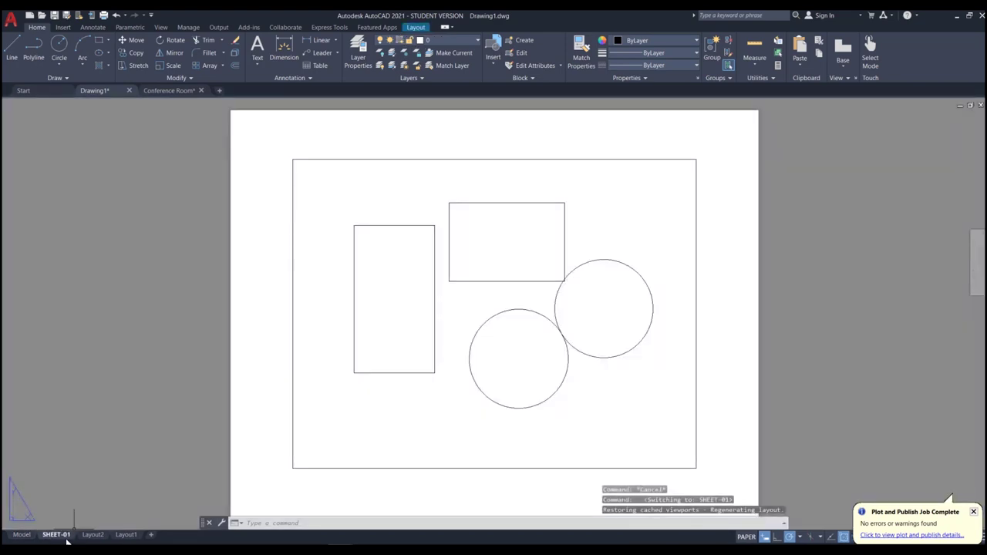
# - Activate the viewport in Layout2 and reframe its view on the four new circles
pyautogui.moveTo(120, 538)
pyautogui.click(90, 535)
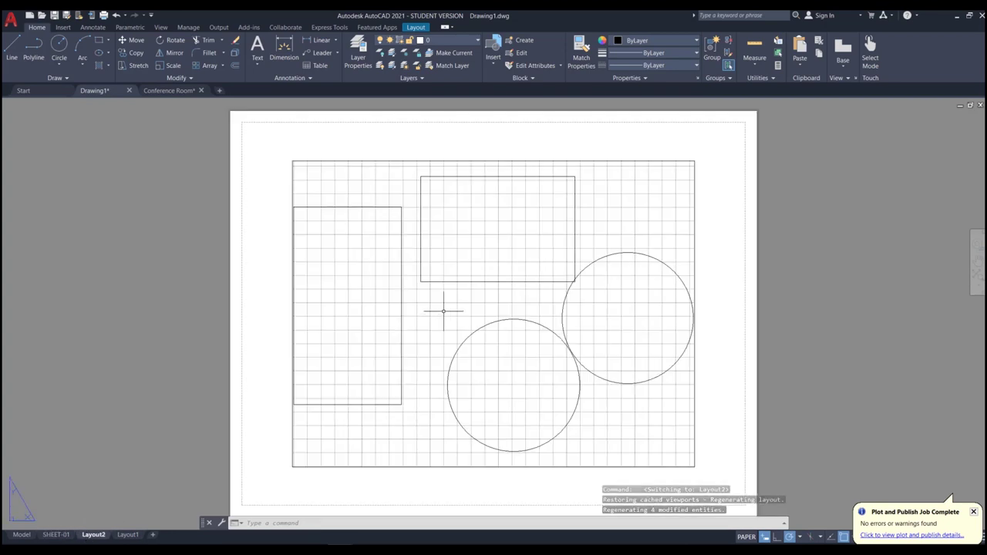
pyautogui.doubleClick(447, 311)
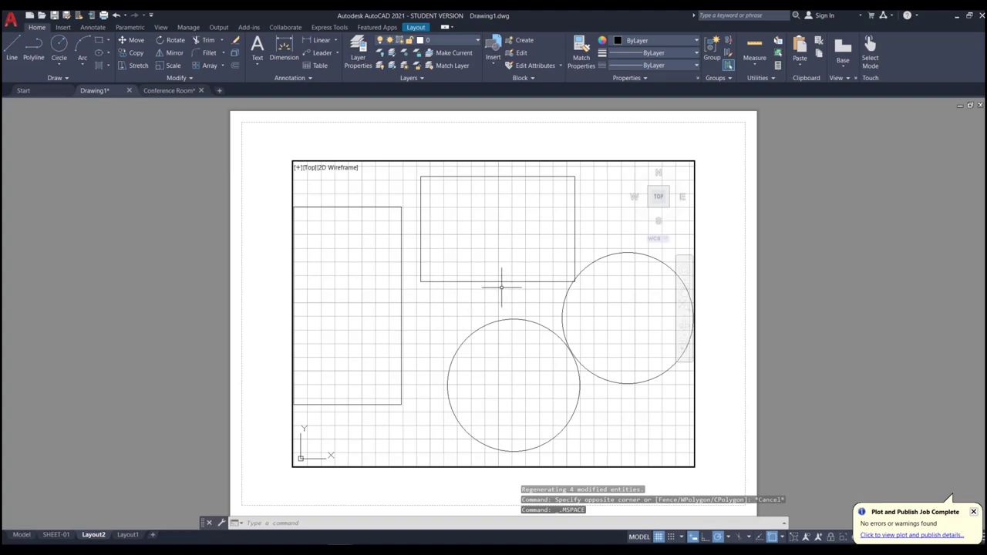
pyautogui.scroll(-6, 505, 283)
pyautogui.scroll(6, 509, 284)
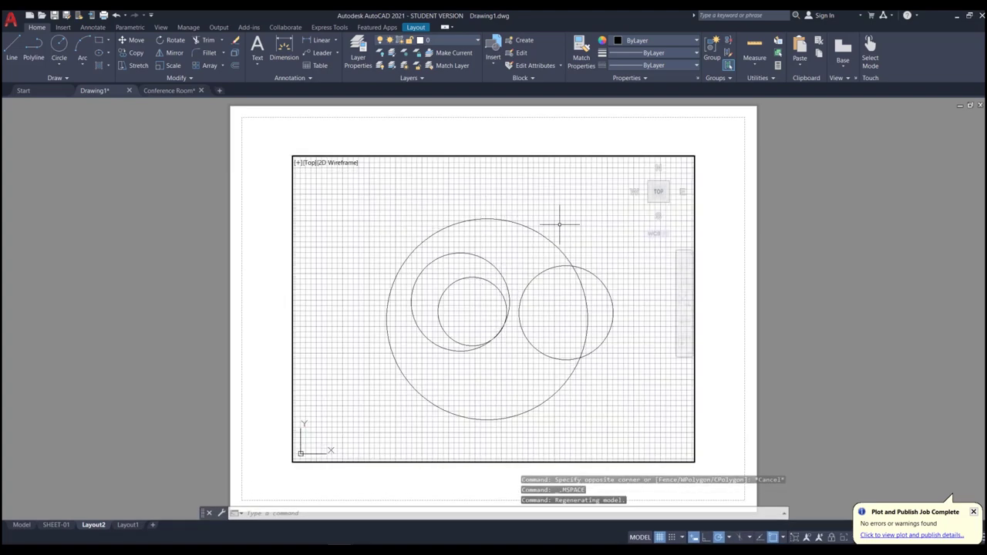
pyautogui.scroll(1, 551, 351)
pyautogui.scroll(-1, 540, 354)
pyautogui.scroll(2, 532, 357)
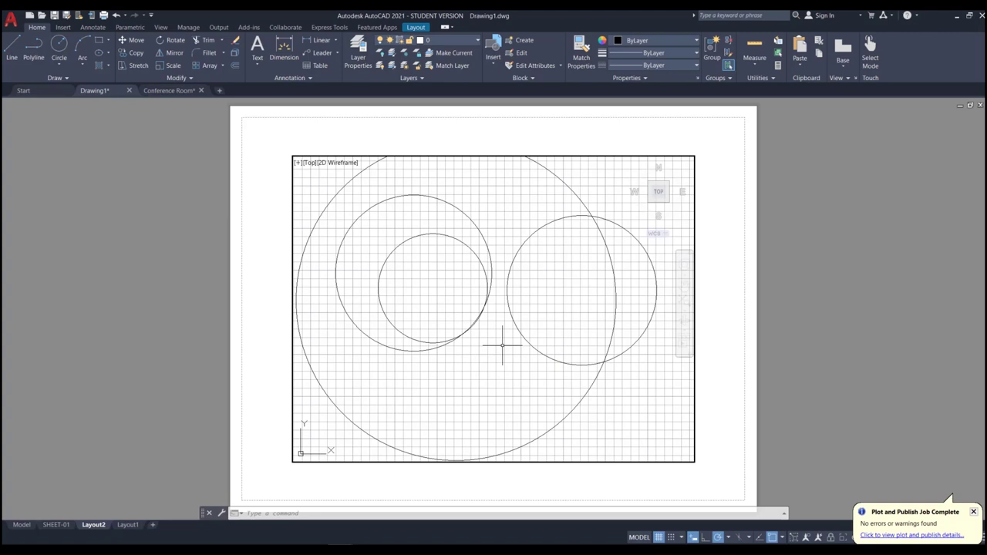
# - Turn the grid off and back on inside the Layout2 viewport
pyautogui.press('F7')
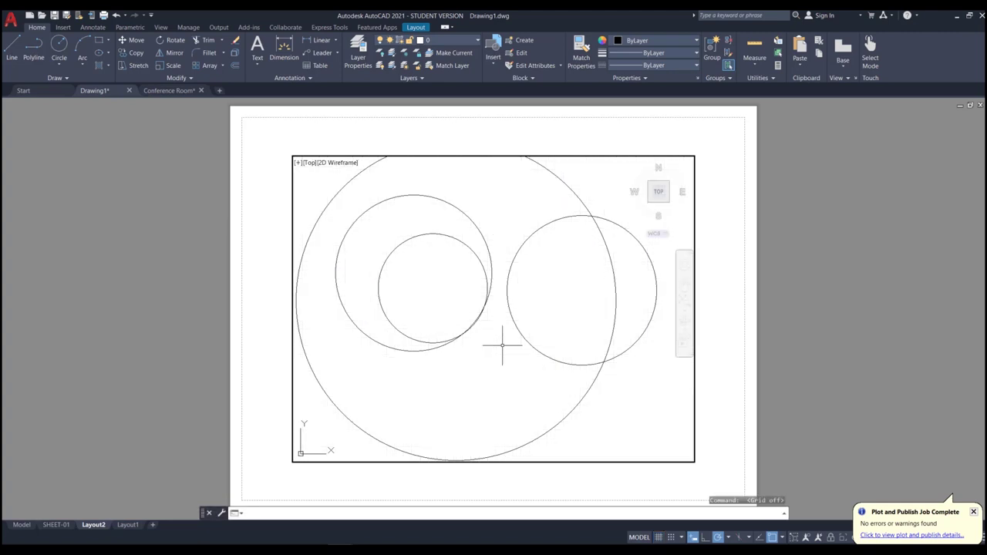
pyautogui.click(660, 538)
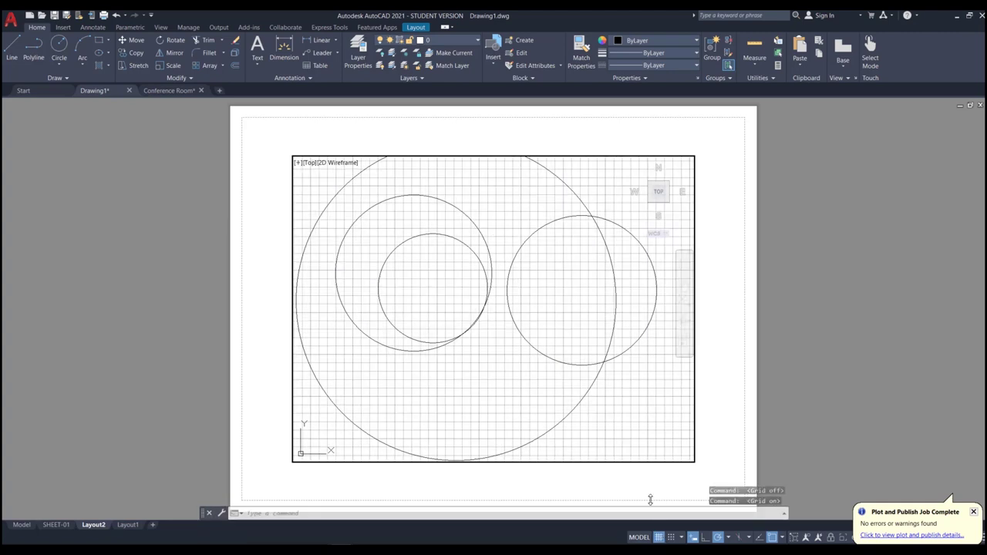
# - Turn off the grid in the Layout2 viewport and create a copy of Layout2 at the end of the layouts
pyautogui.press('F7')
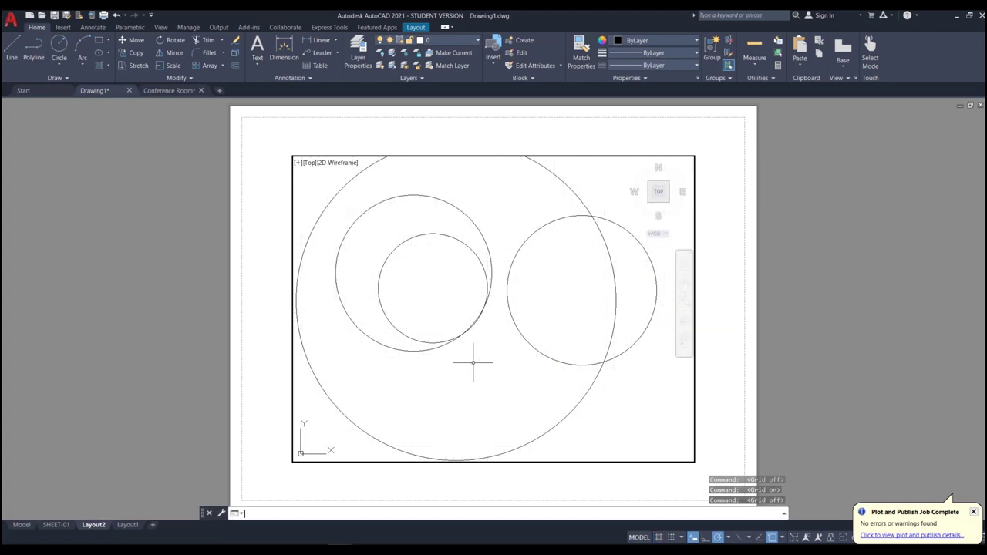
pyautogui.rightClick(94, 525)
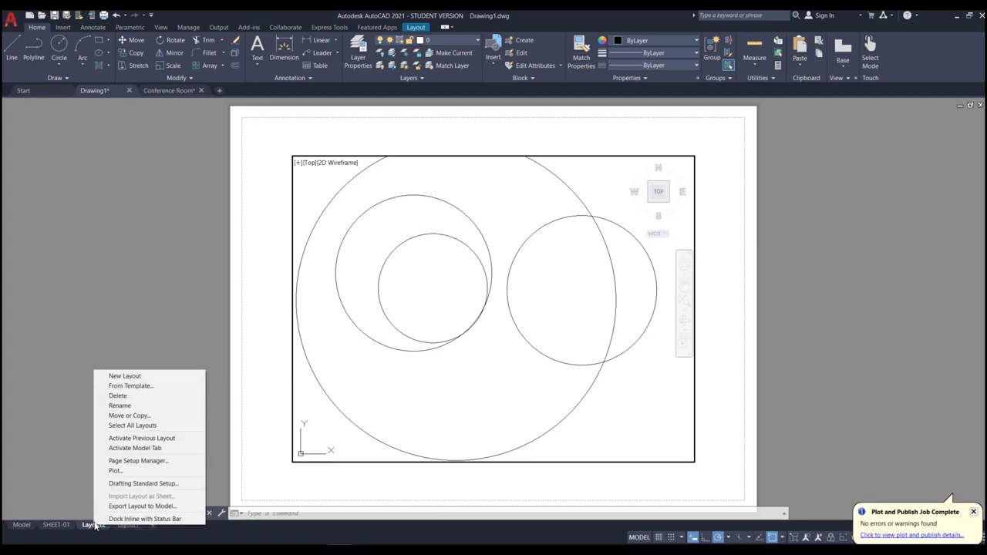
pyautogui.click(144, 415)
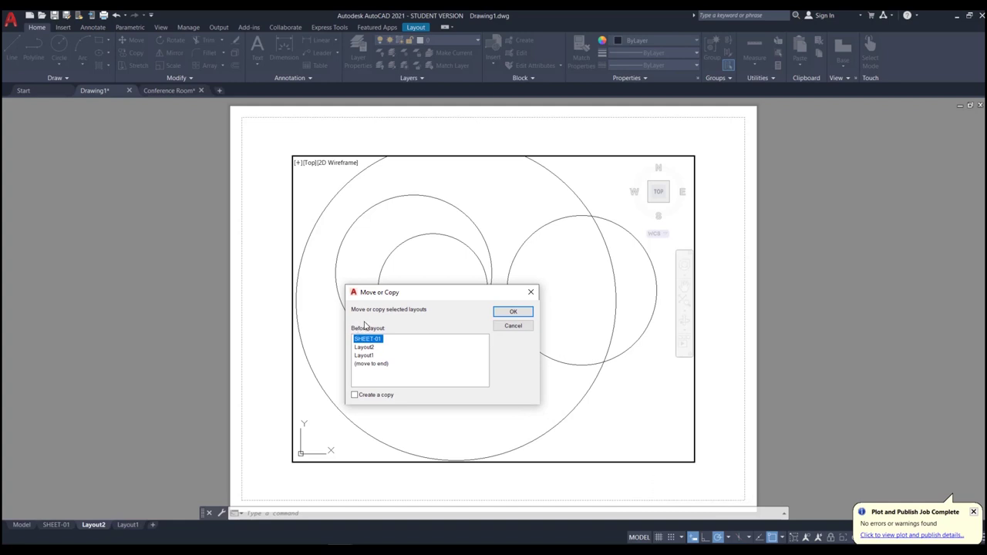
pyautogui.click(366, 364)
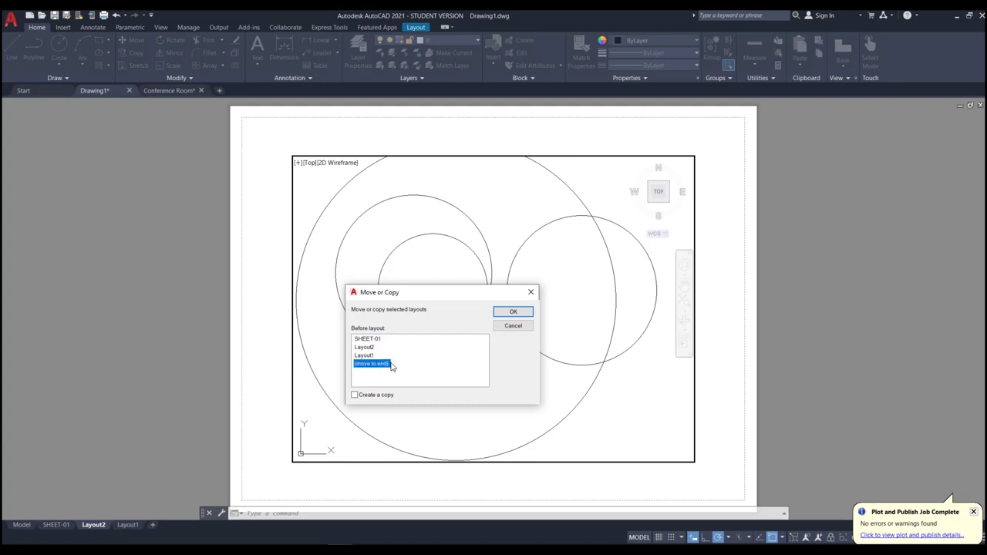
pyautogui.click(355, 396)
pyautogui.click(354, 396)
pyautogui.click(355, 398)
pyautogui.click(365, 365)
pyautogui.click(364, 340)
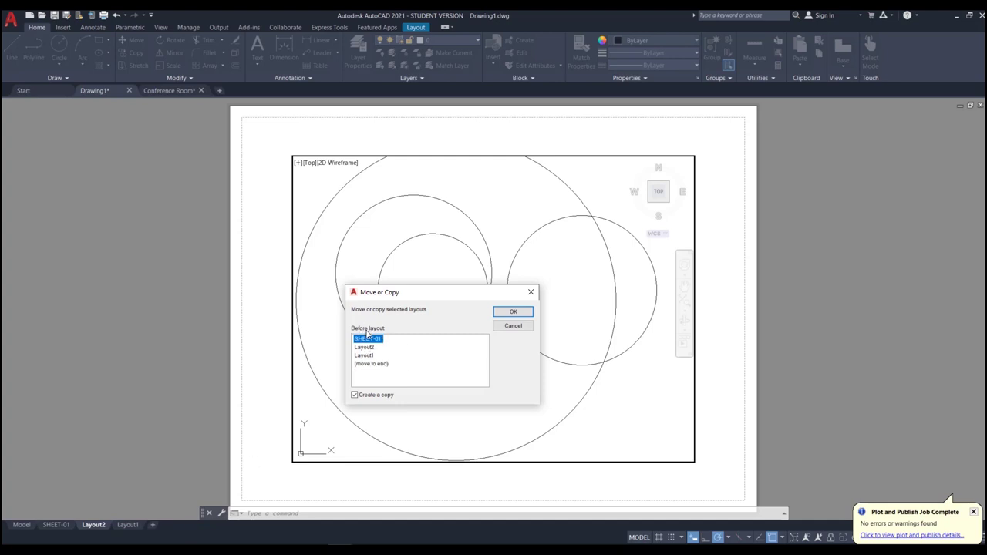
pyautogui.click(366, 347)
pyautogui.click(367, 364)
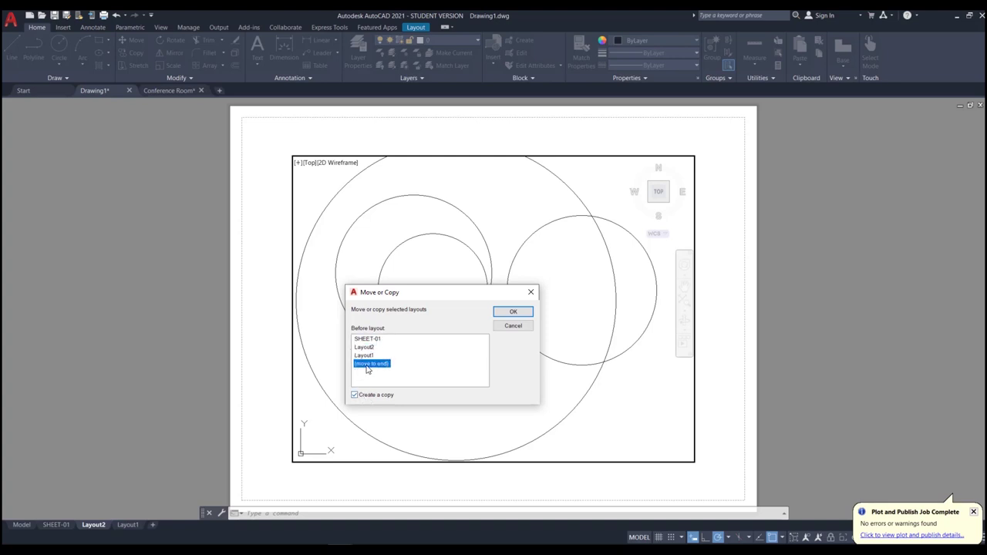
pyautogui.click(514, 312)
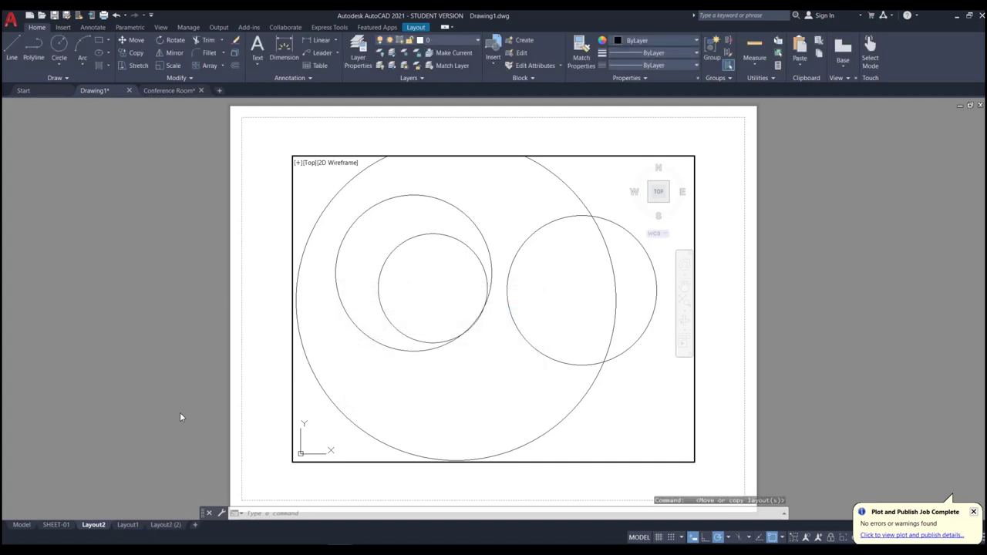
# - Check the copied layout against the original Layout2, and add a new layout after the existing ones
pyautogui.click(172, 525)
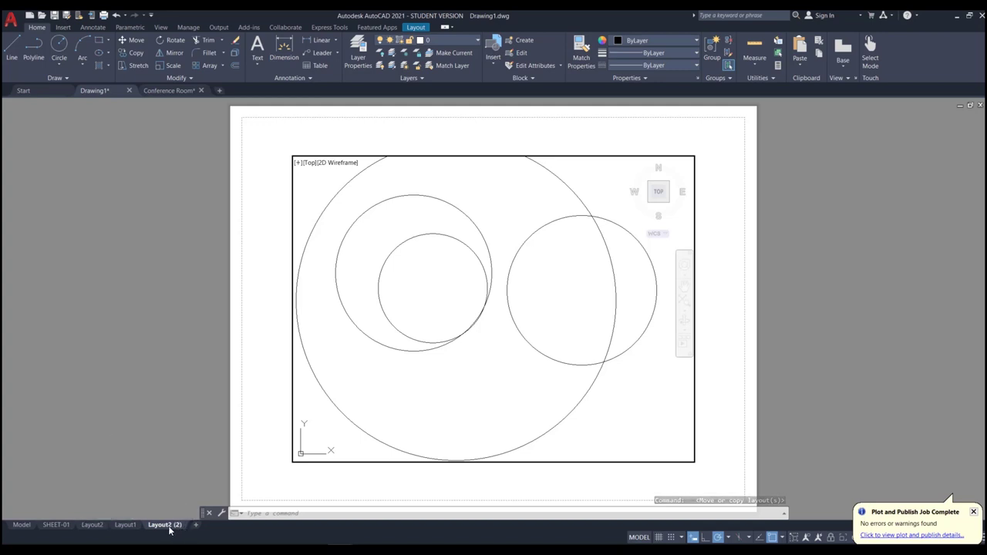
pyautogui.click(92, 534)
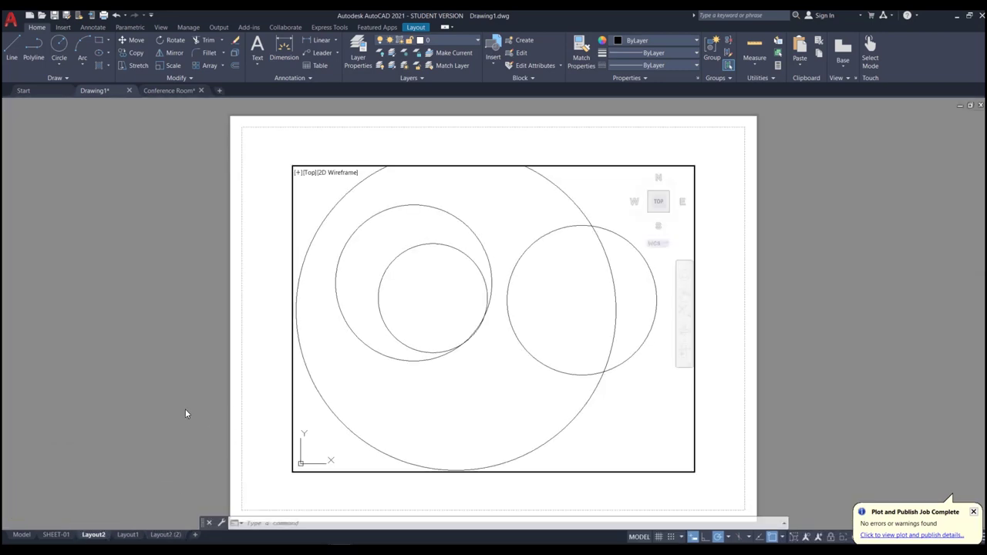
pyautogui.click(196, 536)
# - Insert the D-Size Layout from the Tutorial-iArch template into the drawing
pyautogui.rightClick(92, 533)
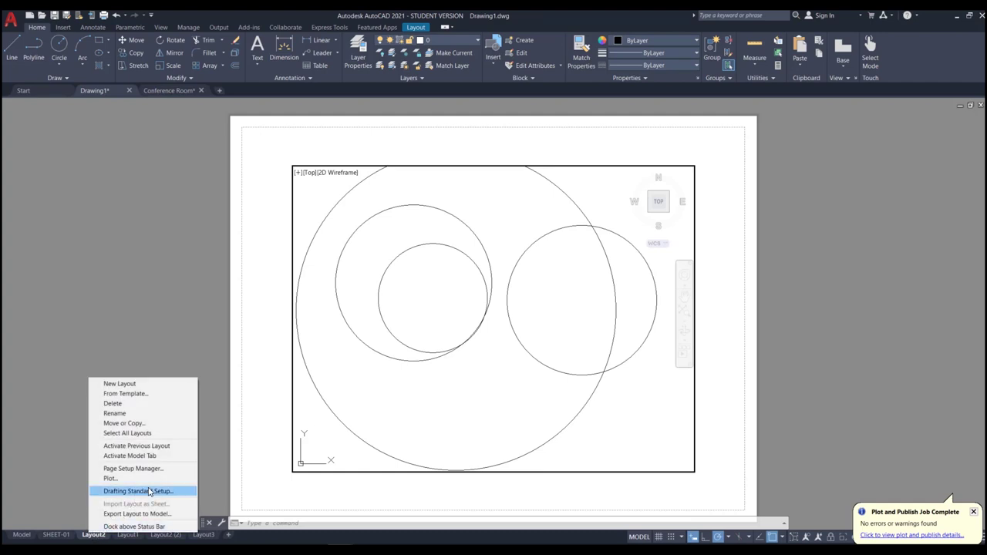
pyautogui.click(134, 396)
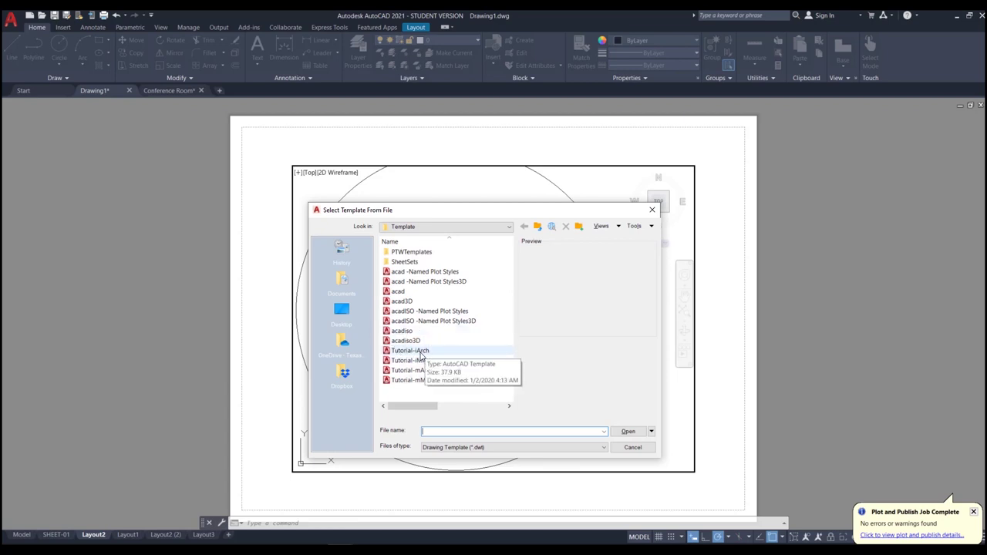
pyautogui.click(421, 353)
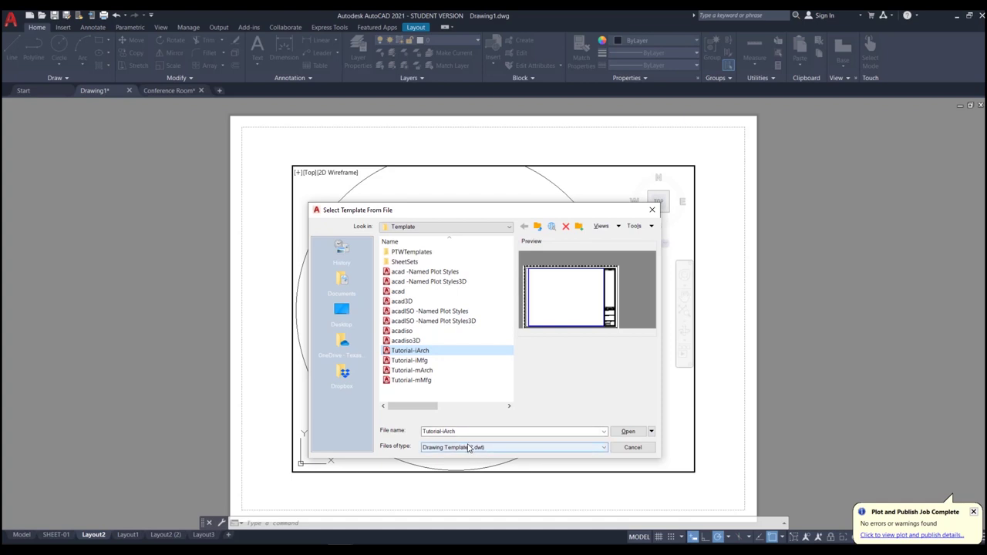
pyautogui.click(627, 431)
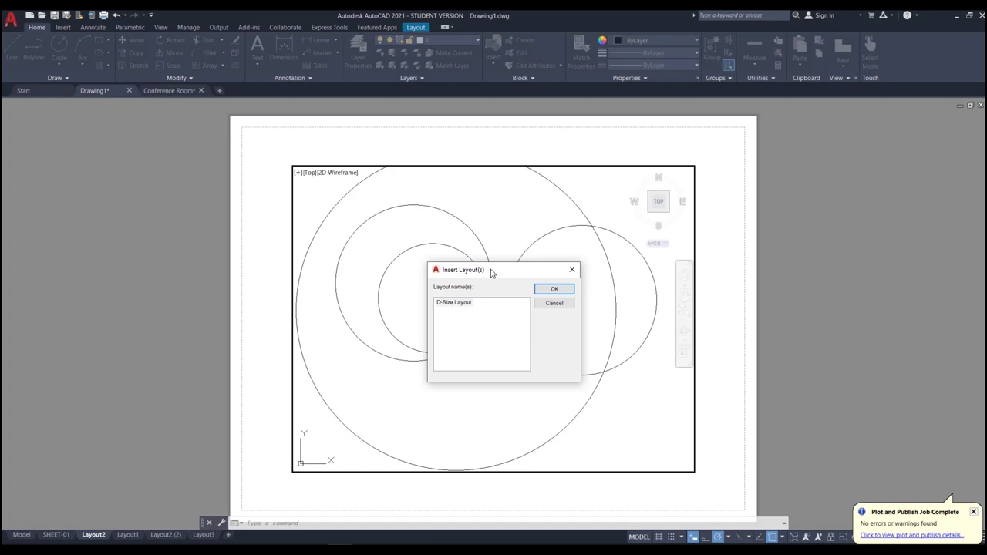
pyautogui.moveTo(492, 270); pyautogui.dragTo(475, 266)
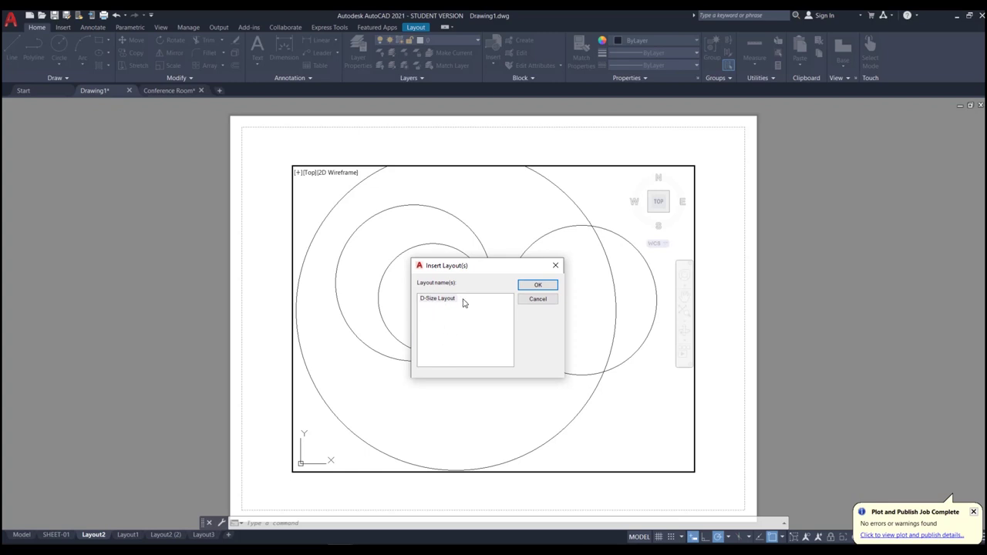
pyautogui.click(440, 300)
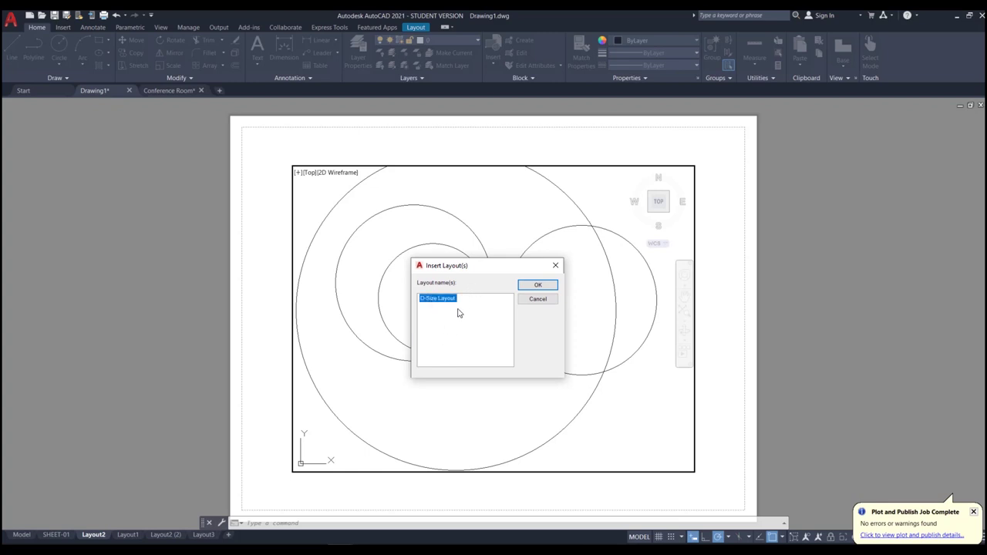
pyautogui.click(532, 287)
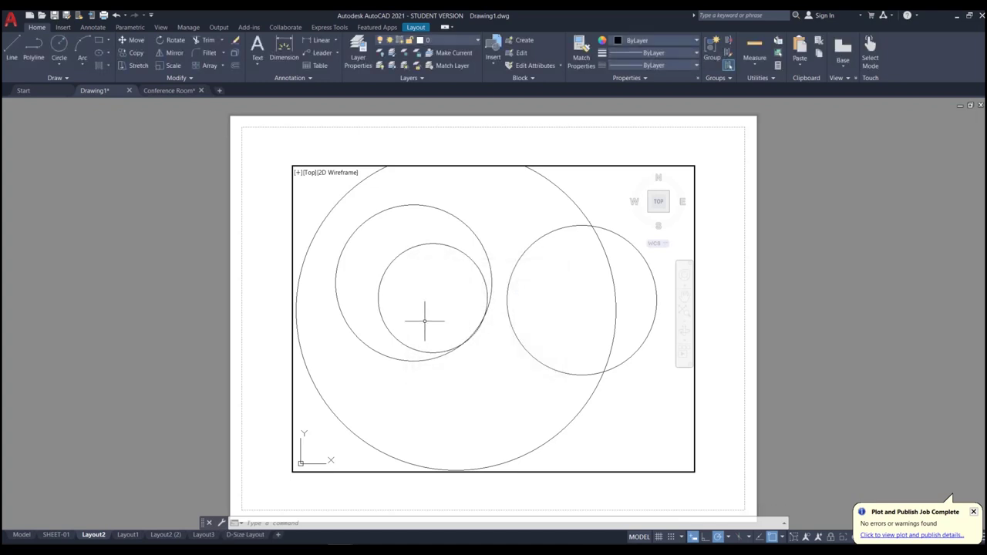
# - Examine the D-Size Layout's sheet border, viewport and title block, including the general notes, revision, firm and project fields
pyautogui.click(240, 537)
pyautogui.scroll(-3, 626, 257)
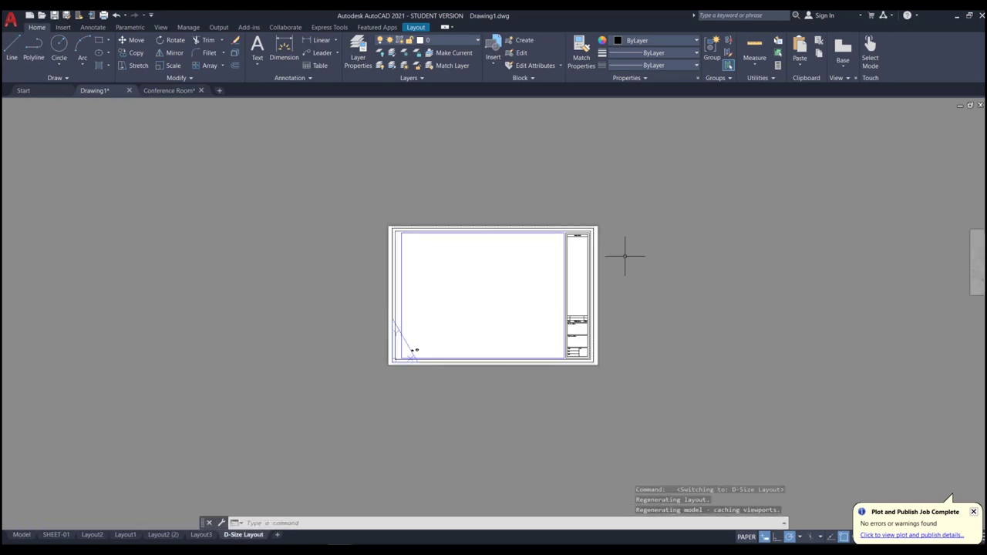
pyautogui.scroll(4, 540, 312)
pyautogui.scroll(-1, 483, 245)
pyautogui.scroll(1, 483, 244)
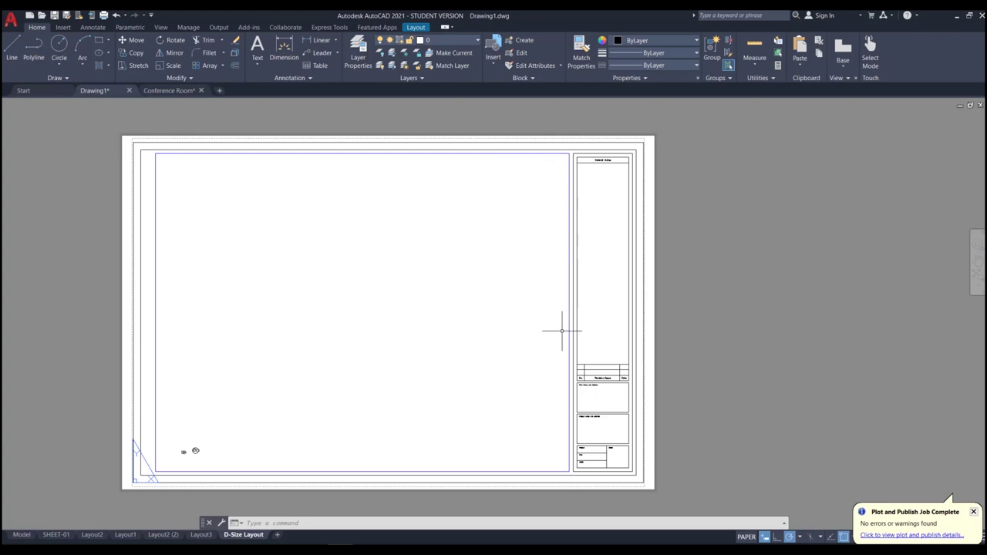
pyautogui.scroll(3, 620, 346)
pyautogui.scroll(-3, 554, 364)
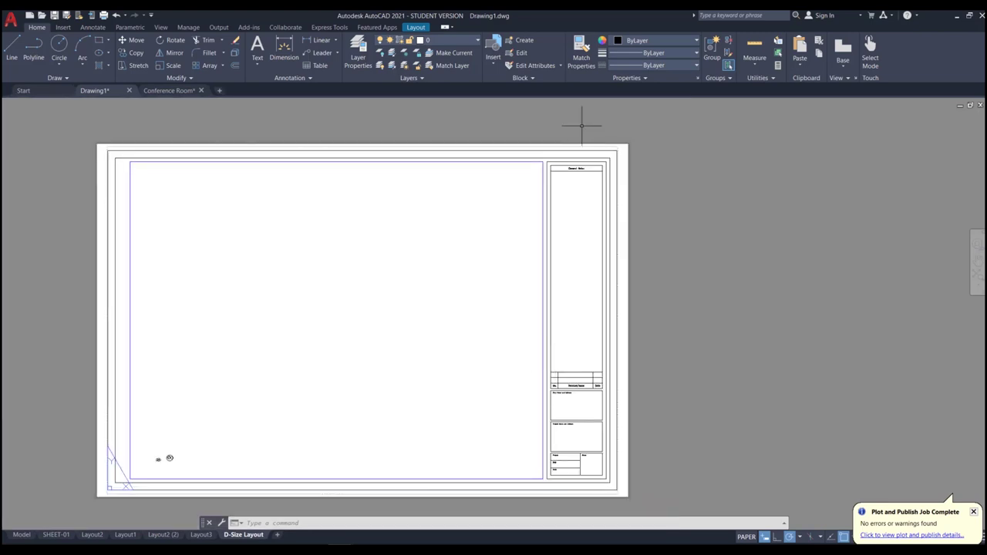
pyautogui.scroll(2, 584, 124)
pyautogui.scroll(-2, 512, 147)
pyautogui.scroll(4, 532, 153)
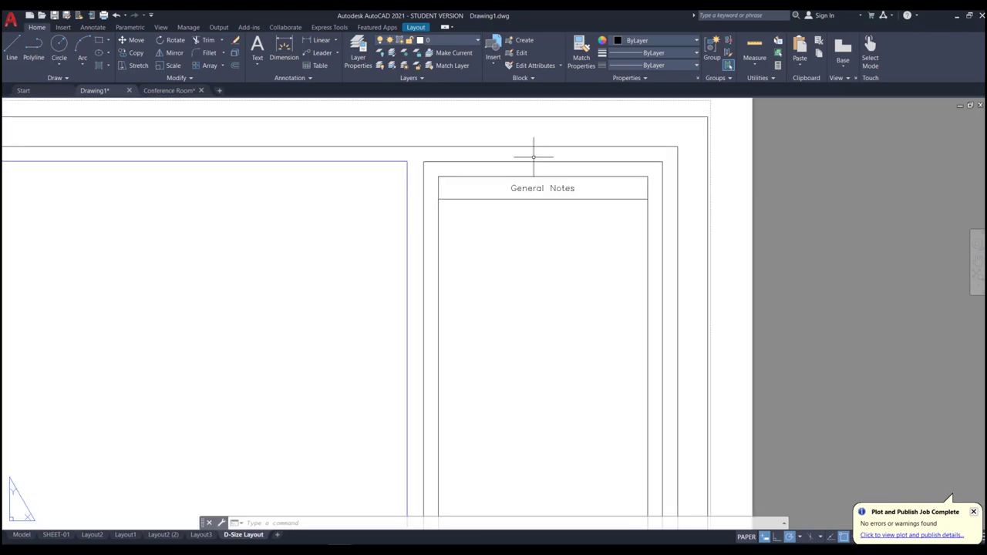
pyautogui.scroll(-4, 513, 138)
pyautogui.scroll(6, 507, 399)
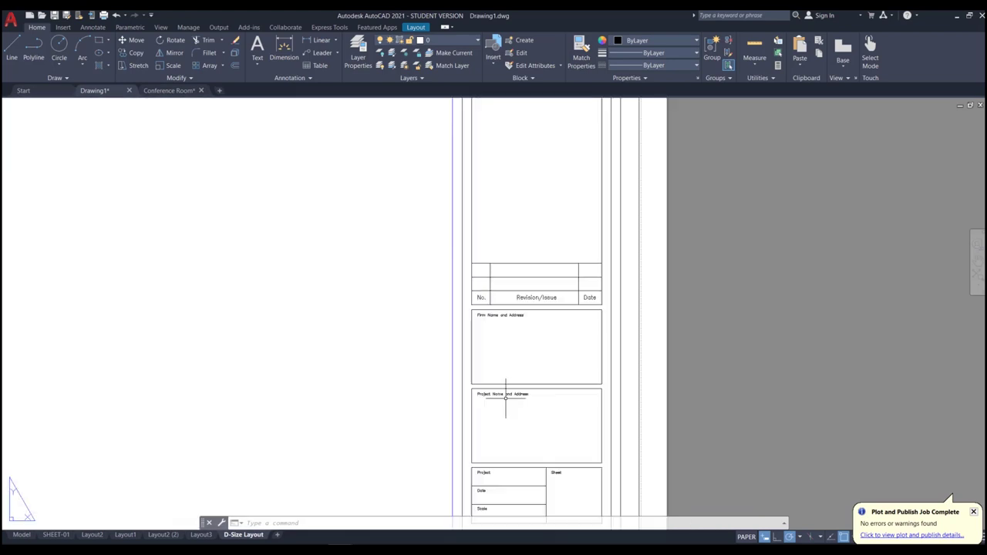
pyautogui.scroll(-4, 666, 346)
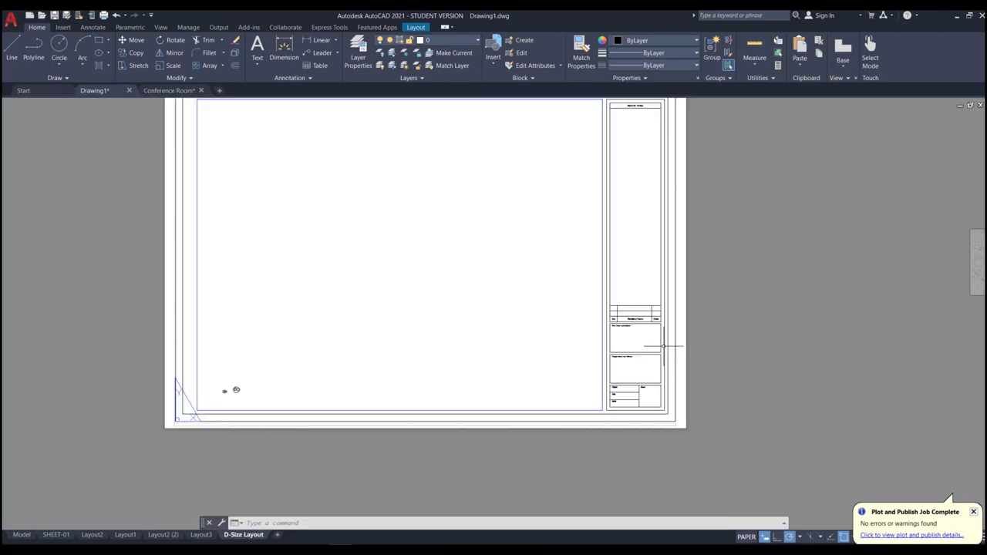
pyautogui.scroll(-2, 460, 307)
pyautogui.scroll(2, 447, 205)
# - Activate the viewport on the D-Size Layout and dismiss the plot completion notification
pyautogui.doubleClick(401, 228)
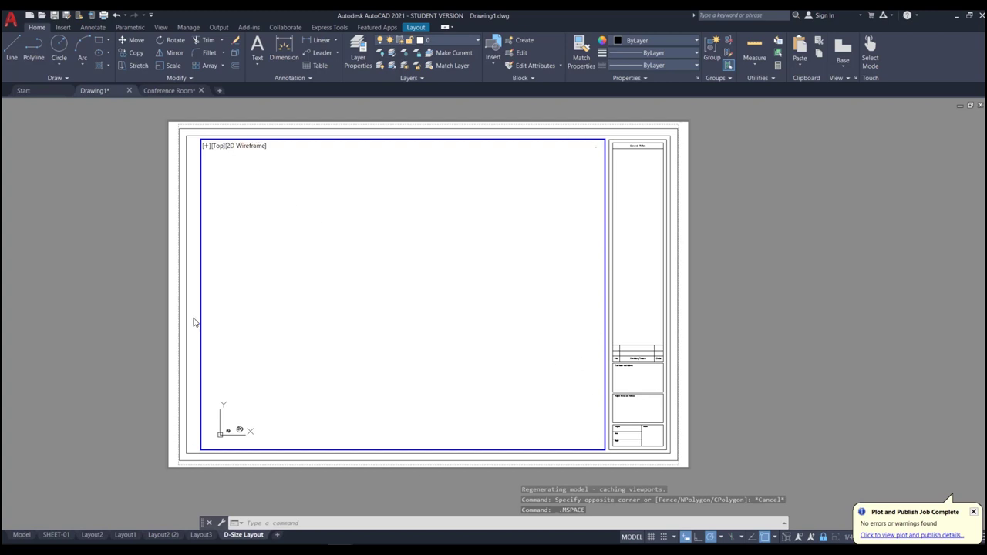
pyautogui.press('Escape')
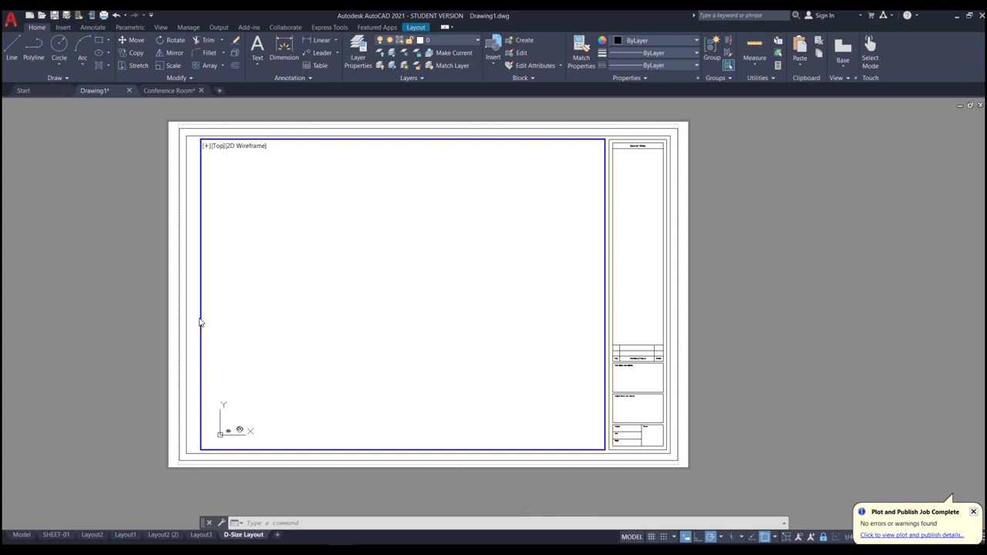
pyautogui.click(973, 513)
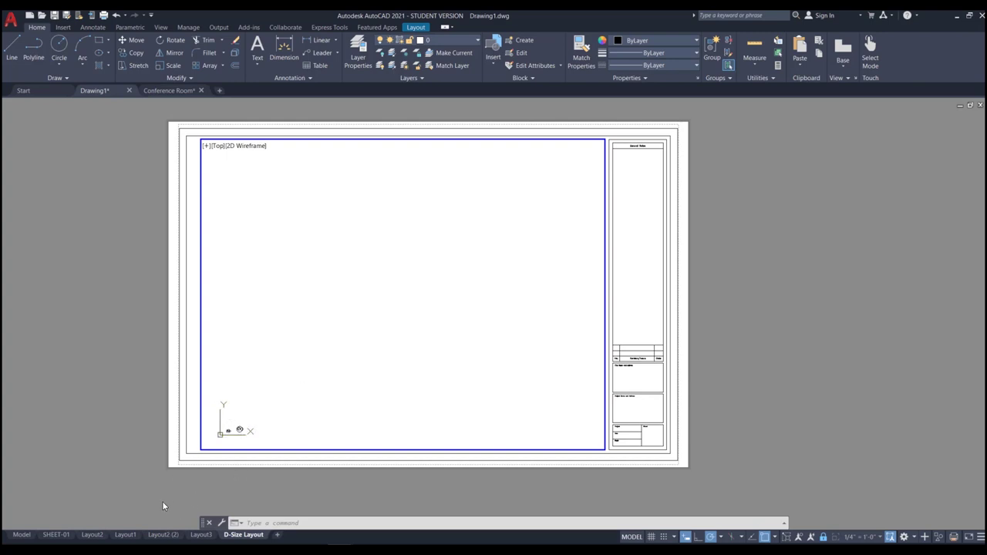
# - Delete the copied layout Layout2 (2) from the drawing
pyautogui.click(160, 538)
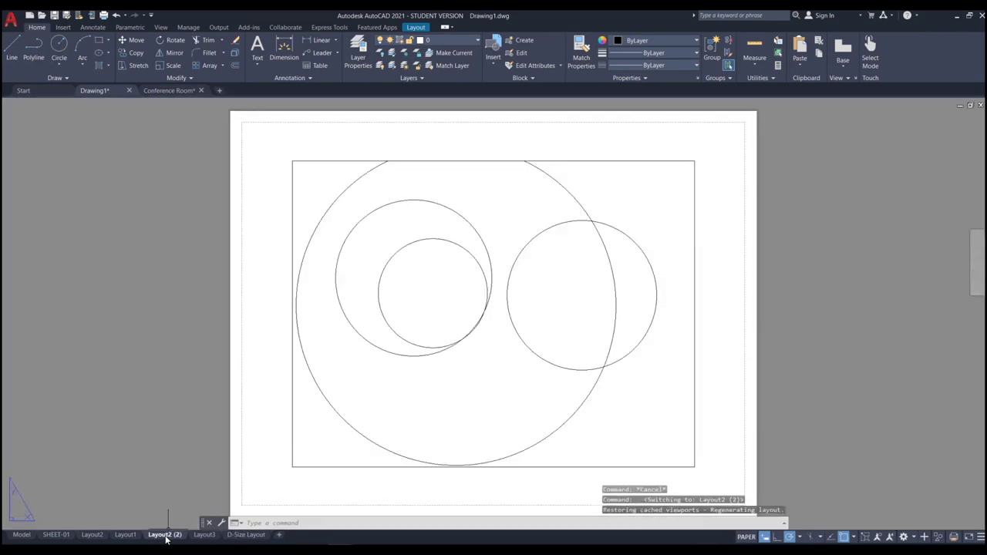
pyautogui.rightClick(166, 539)
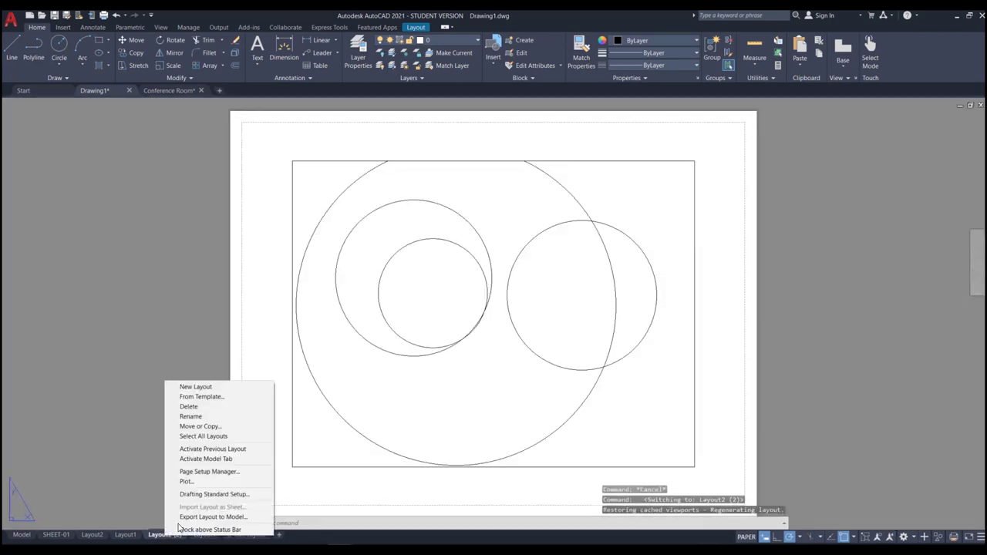
pyautogui.click(188, 409)
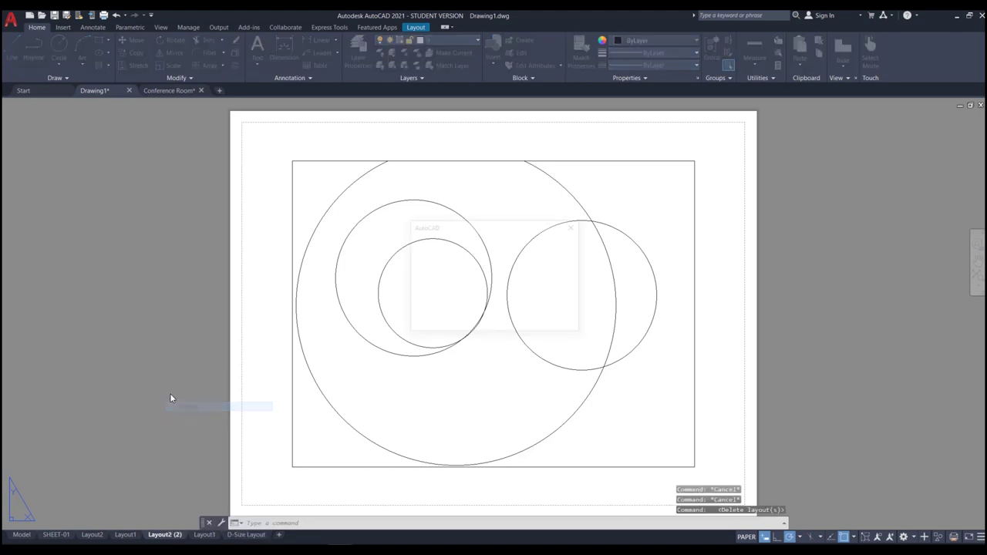
pyautogui.click(494, 324)
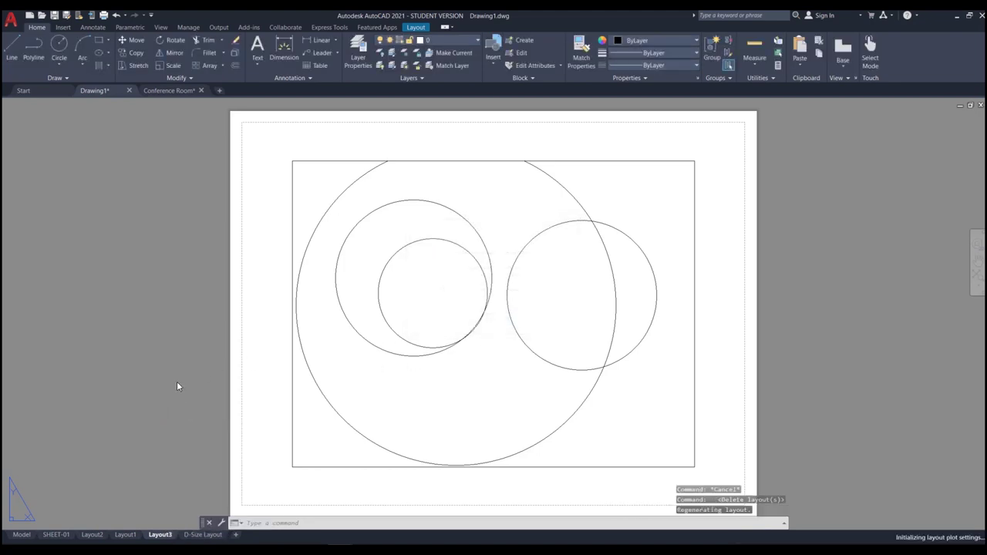